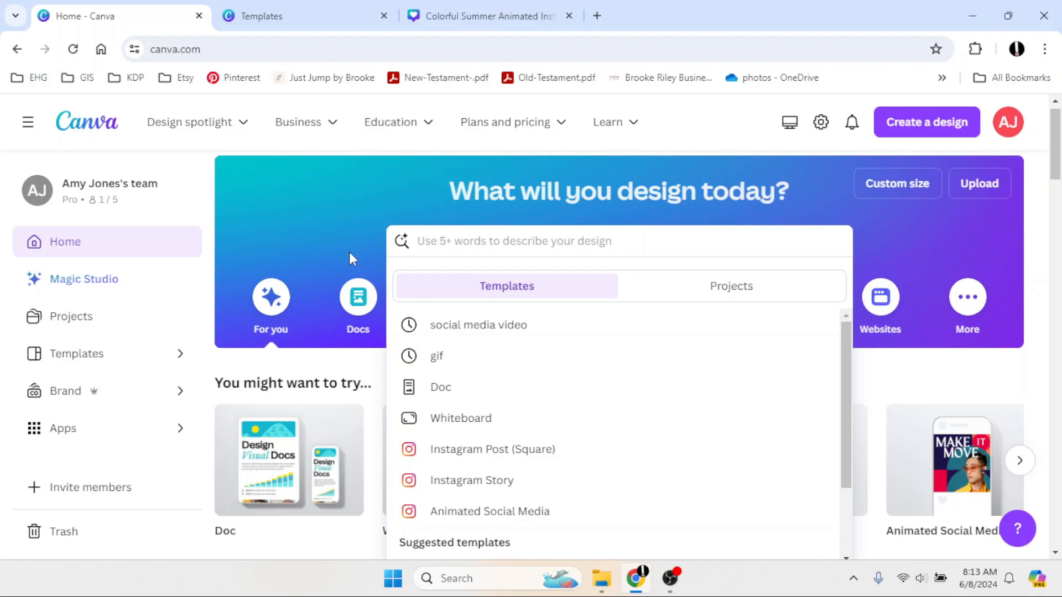
# Search the templates for gif.
pyautogui.click(315, 198)
pyautogui.click(492, 244)
pyautogui.write('gif')
pyautogui.press('Return')
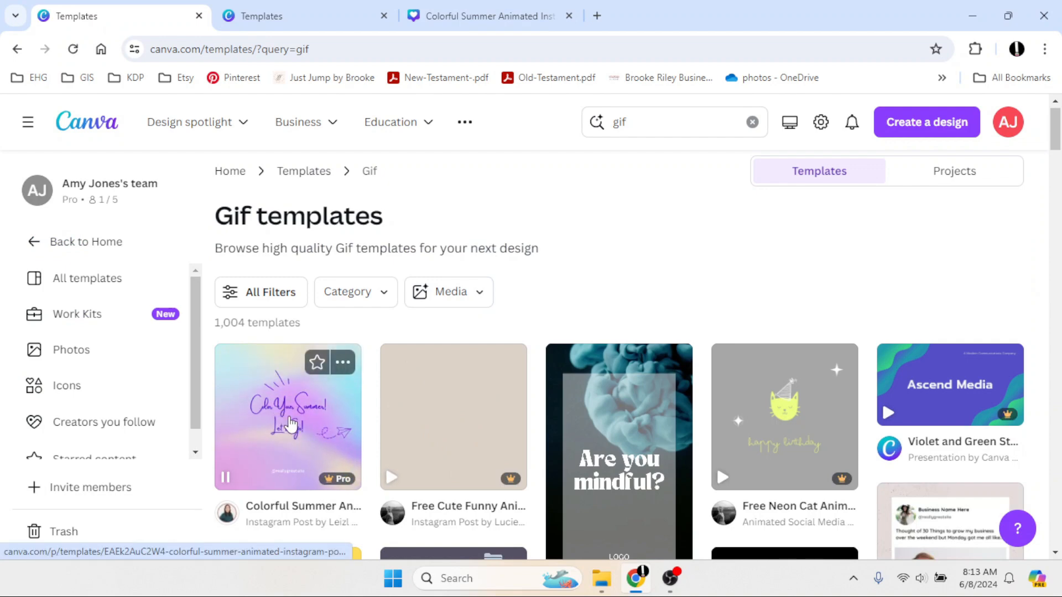
# Filter the gif templates to the Fun style and start customizing the Colorful Summer Animated Instagram Post template.
pyautogui.click(266, 293)
pyautogui.scroll(-2, 55, 432)
pyautogui.click(28, 406)
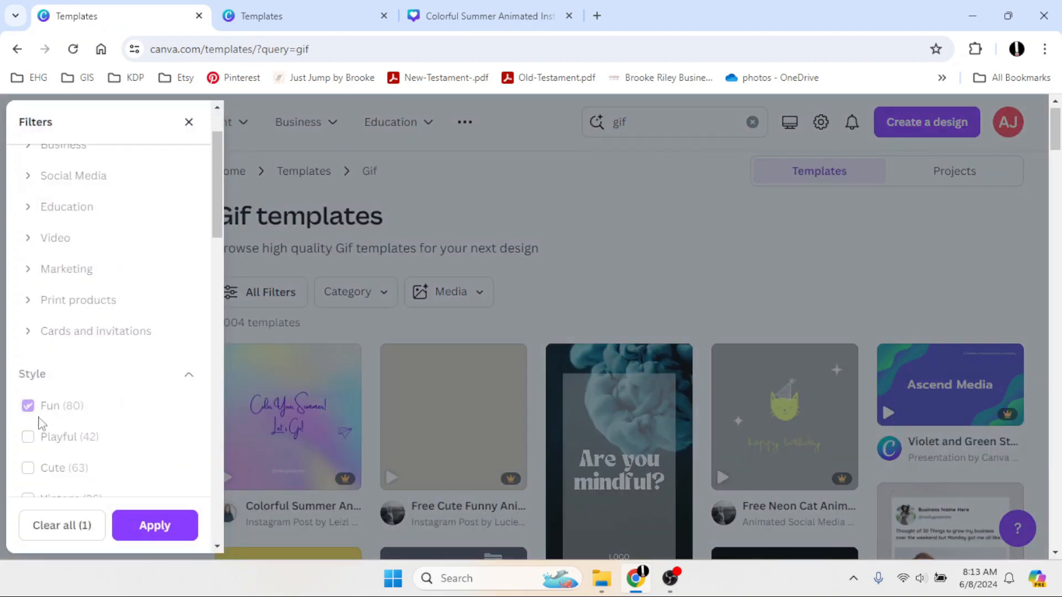
pyautogui.click(155, 525)
pyautogui.click(315, 433)
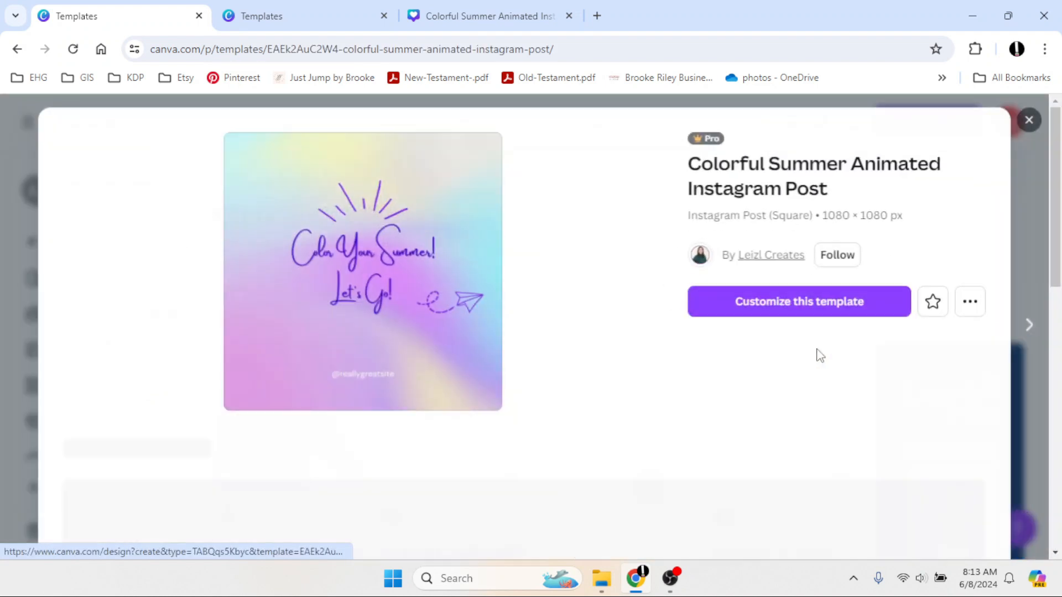
pyautogui.click(861, 302)
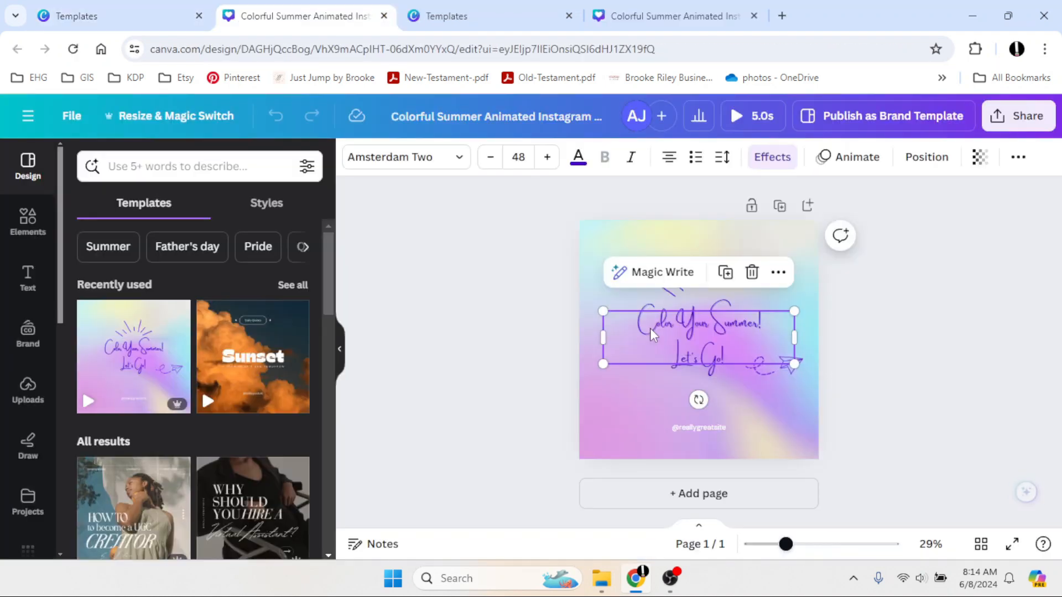
# Replace the headline text with "Be you".
pyautogui.click(649, 328)
pyautogui.write('Be')
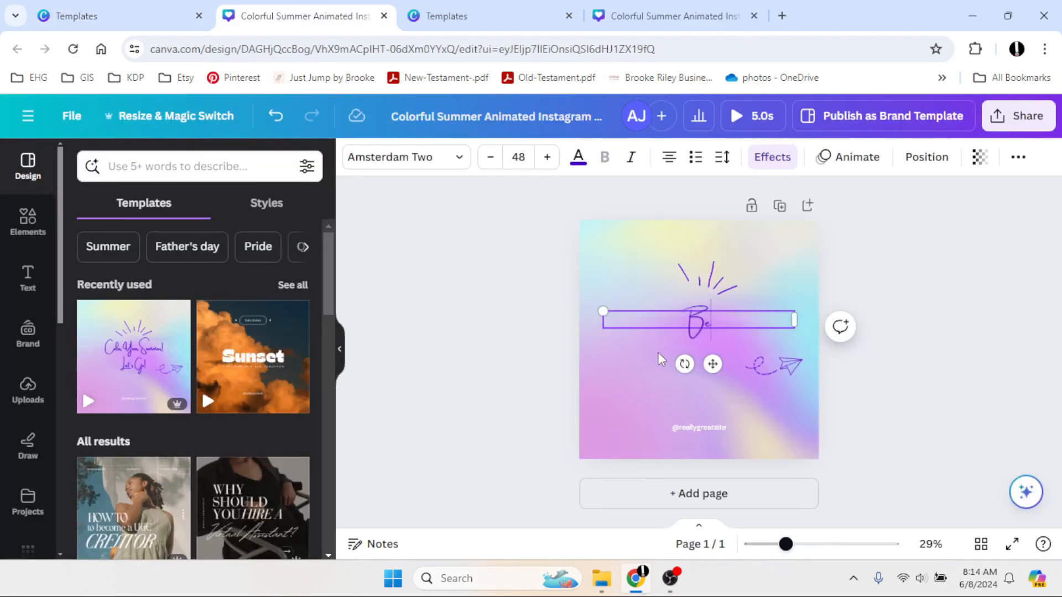
pyautogui.write(' you')
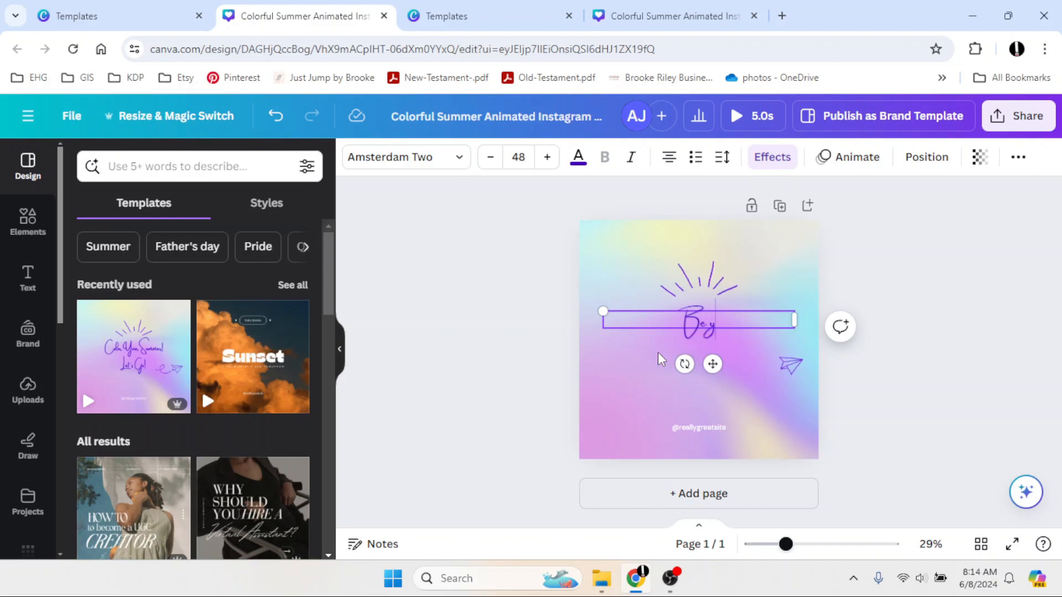
pyautogui.click(548, 353)
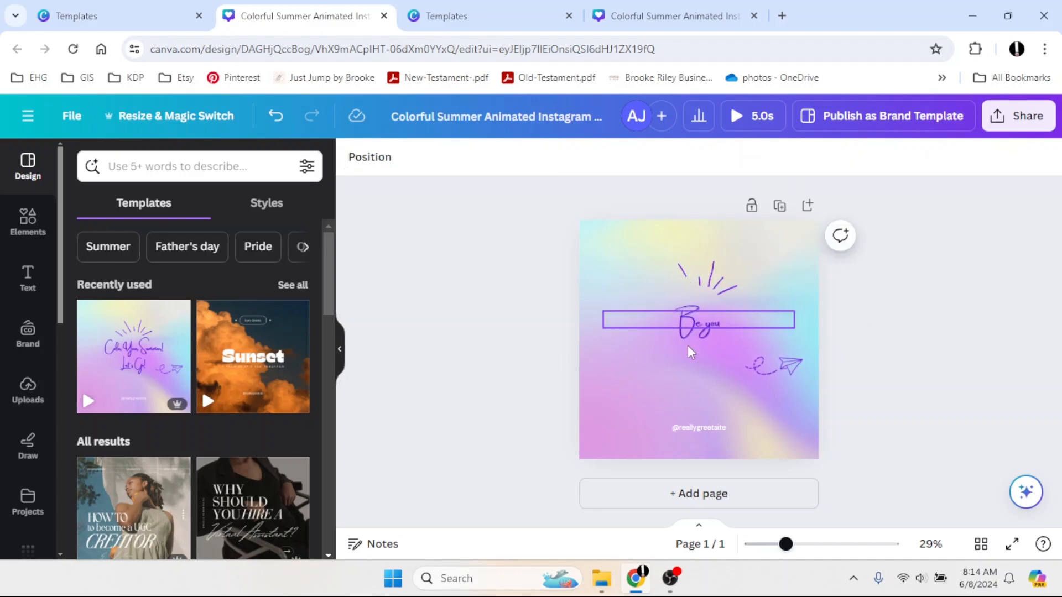
pyautogui.click(684, 336)
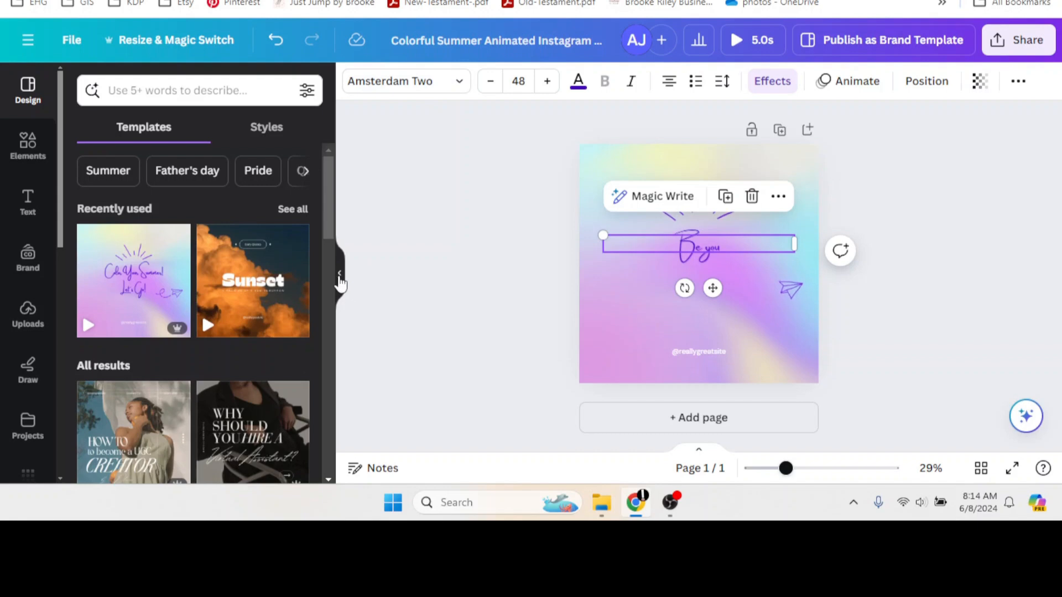
# Change the headline font to Apricots from the Handwriting fonts.
pyautogui.click(340, 276)
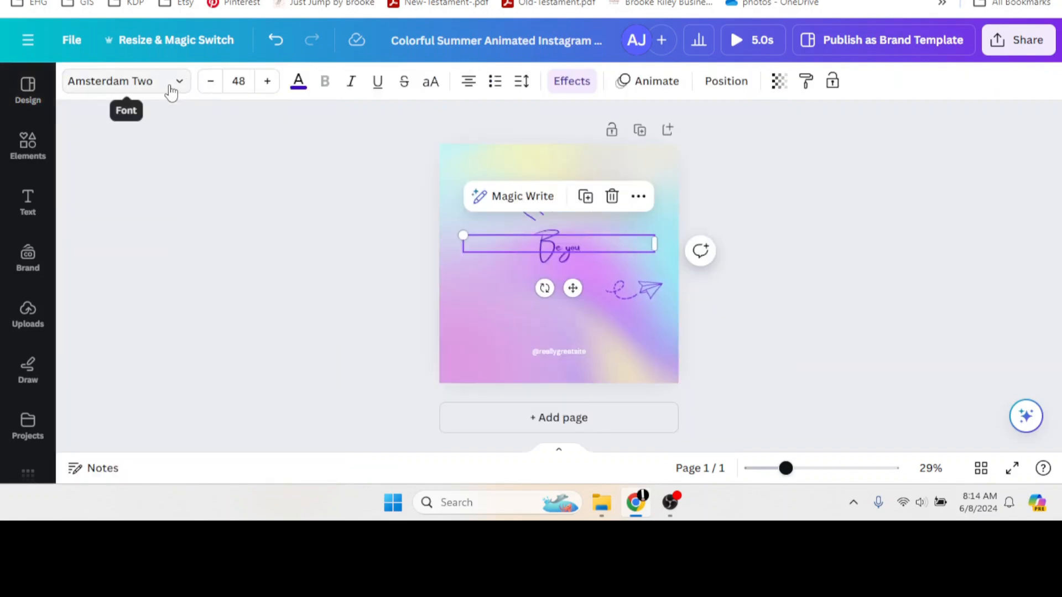
pyautogui.click(171, 93)
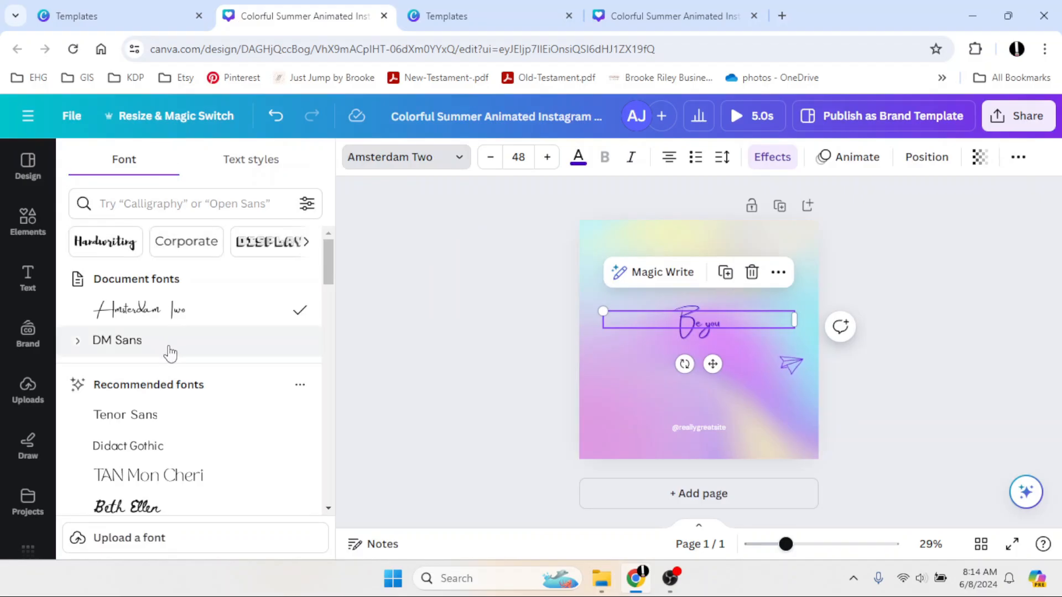
pyautogui.scroll(-2, 170, 354)
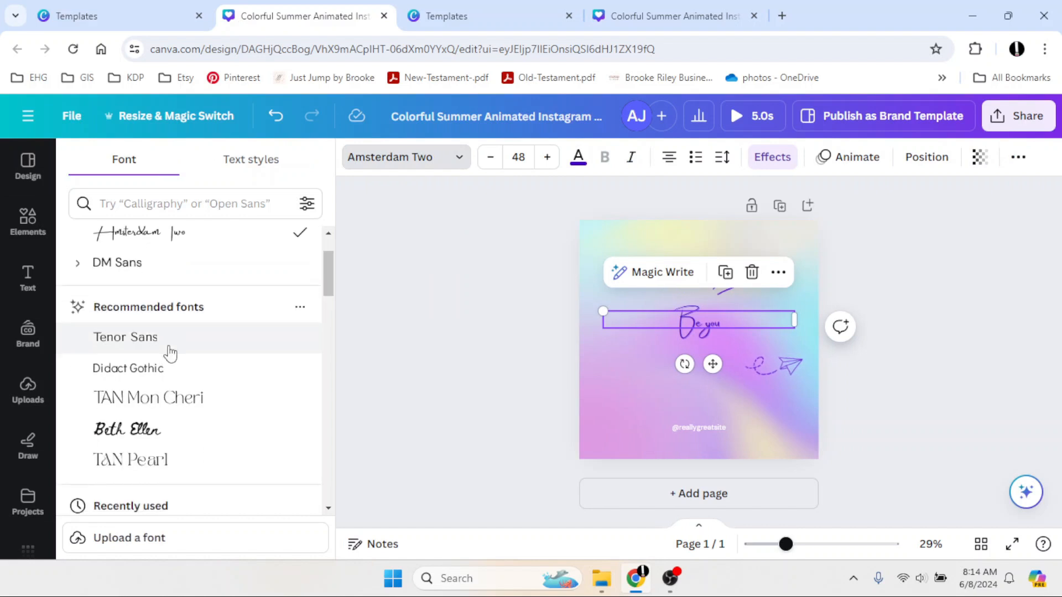
pyautogui.scroll(-2, 171, 354)
pyautogui.click(136, 215)
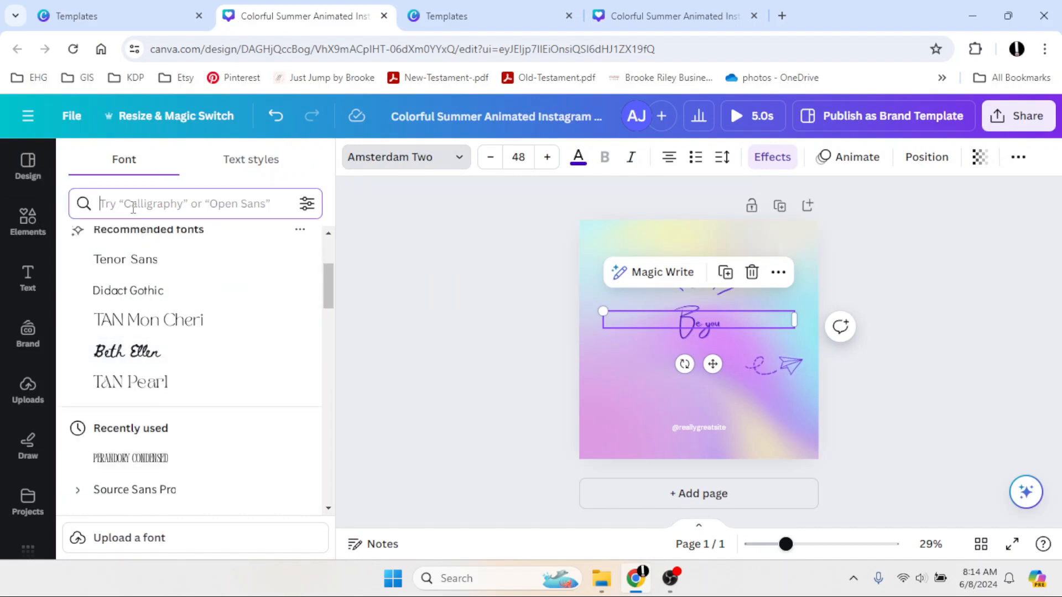
pyautogui.click(131, 242)
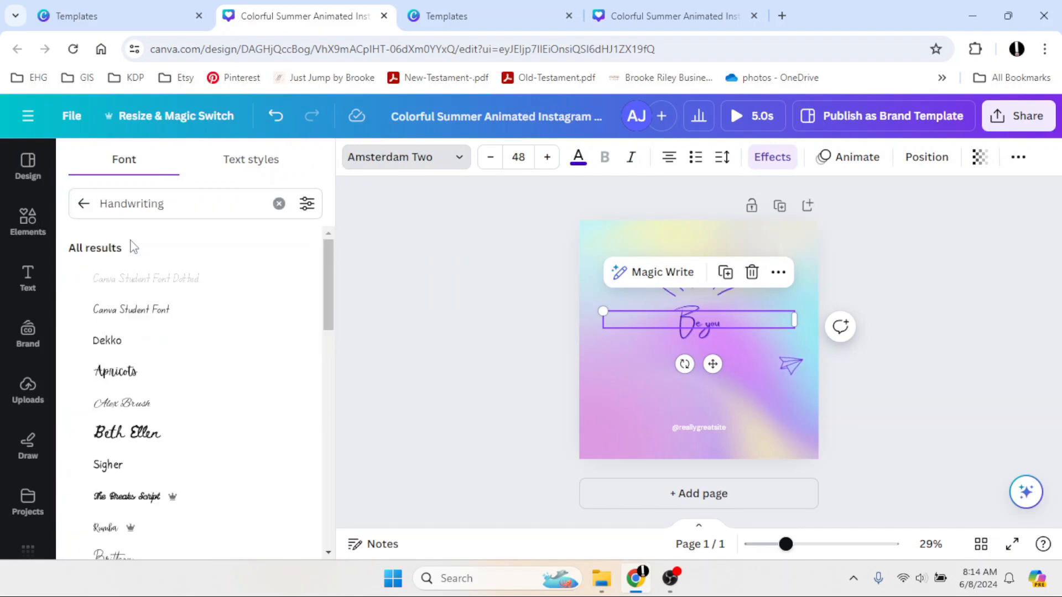
pyautogui.click(131, 371)
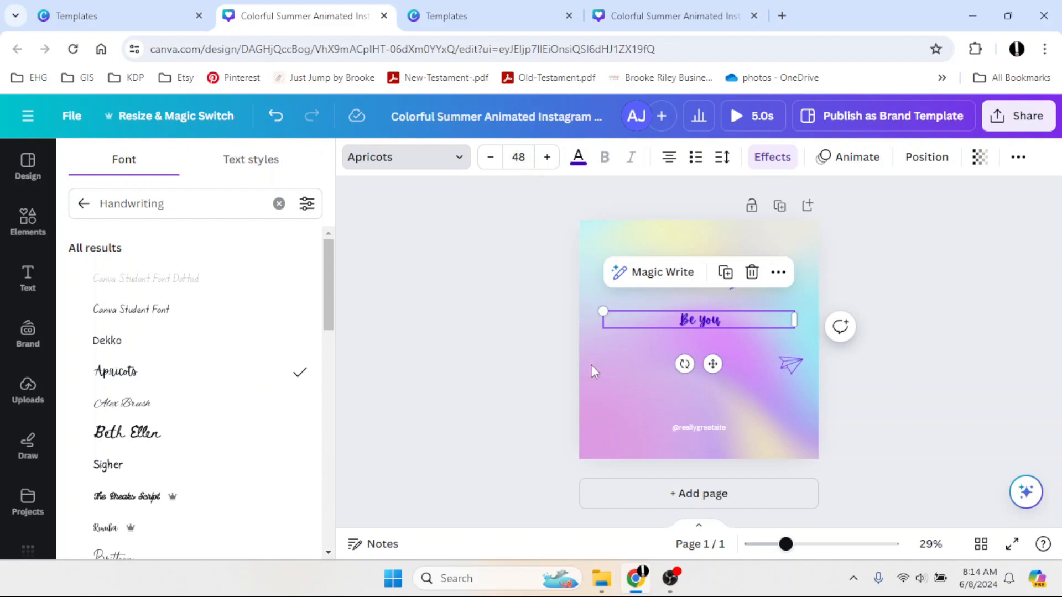
# Enlarge the "Be you" text box to font size about 163 and center it on the page.
pyautogui.moveTo(603, 311); pyautogui.dragTo(483, 300)
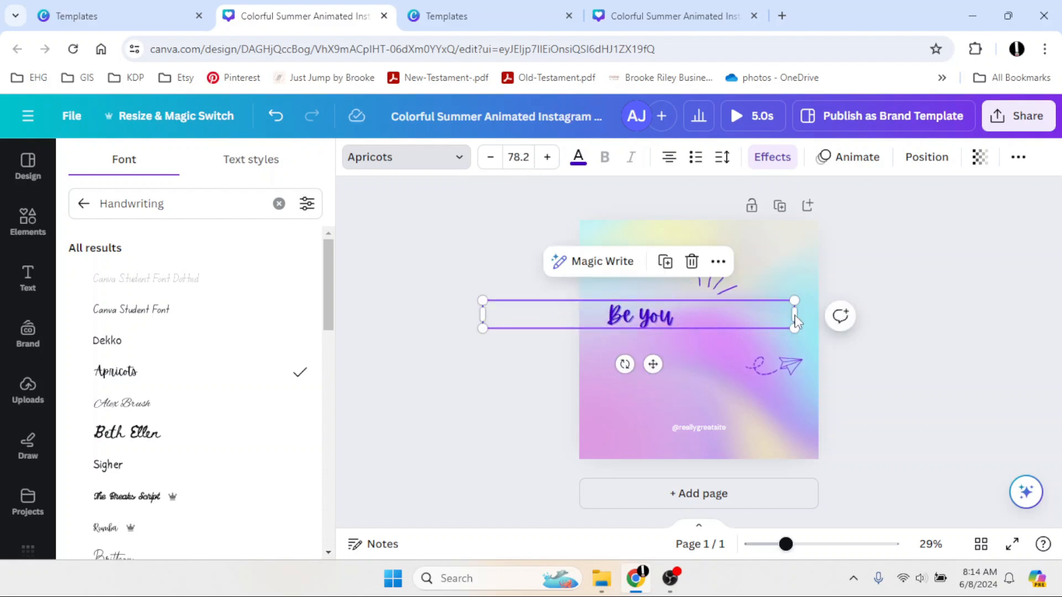
pyautogui.moveTo(797, 319); pyautogui.dragTo(666, 346)
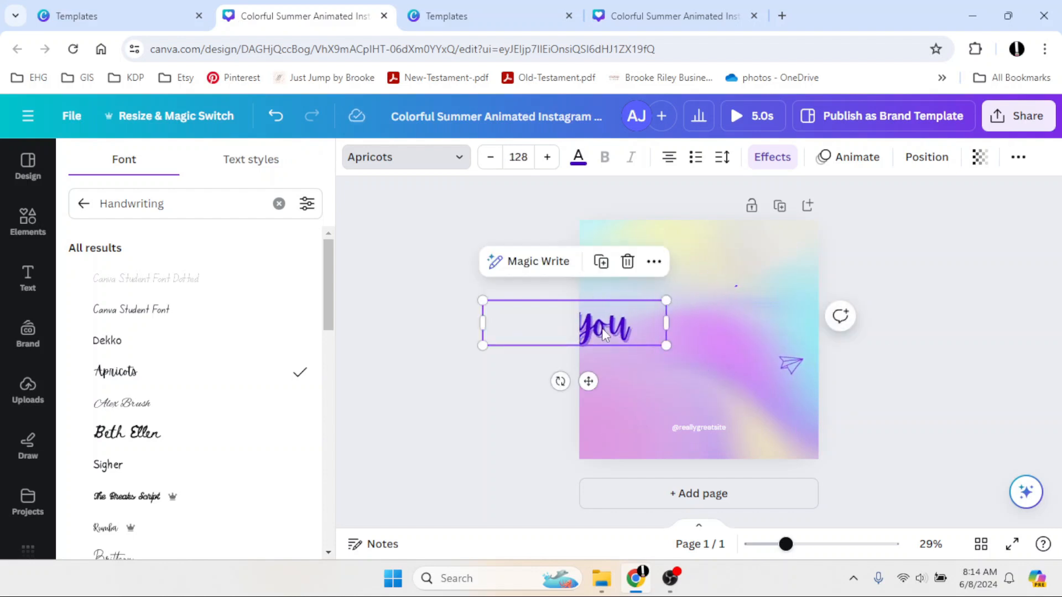
pyautogui.moveTo(601, 327); pyautogui.dragTo(721, 332)
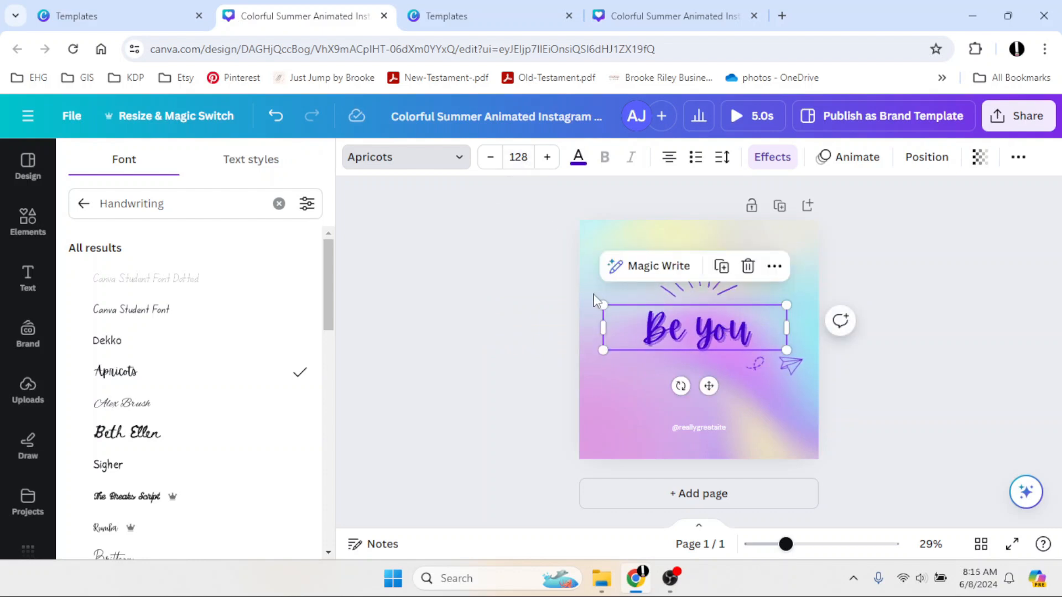
pyautogui.moveTo(612, 352); pyautogui.dragTo(571, 405)
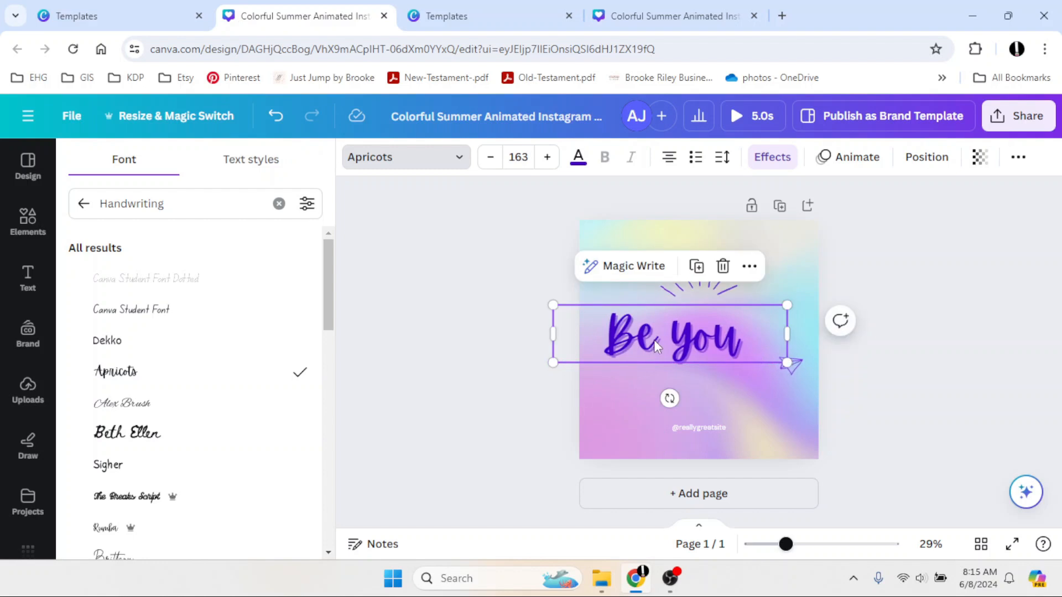
pyautogui.moveTo(654, 340); pyautogui.dragTo(686, 339)
pyautogui.click(515, 366)
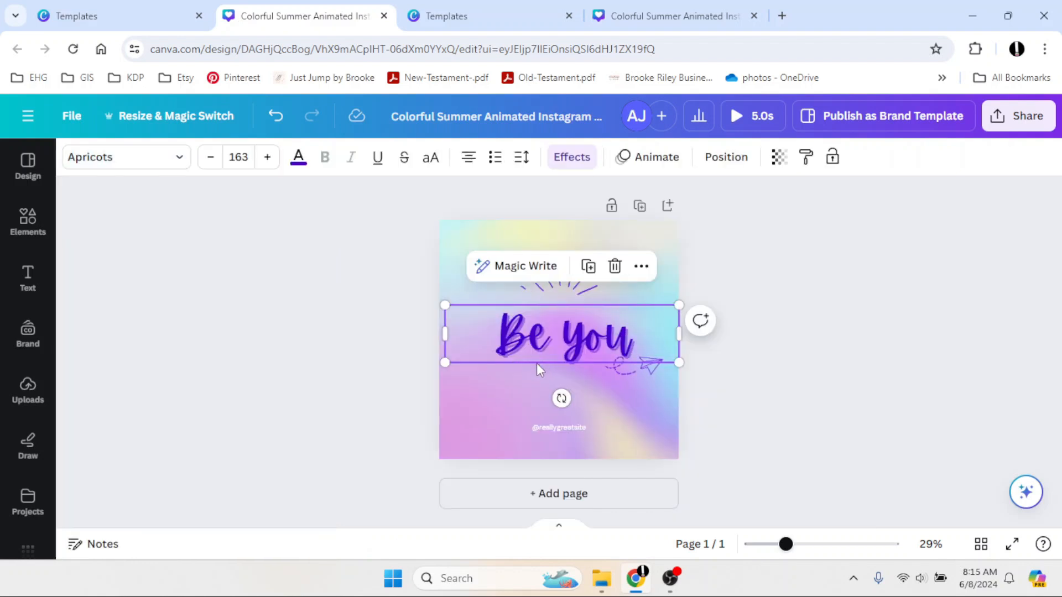
# Remove the sun-ray doodle above the headline.
pyautogui.click(426, 414)
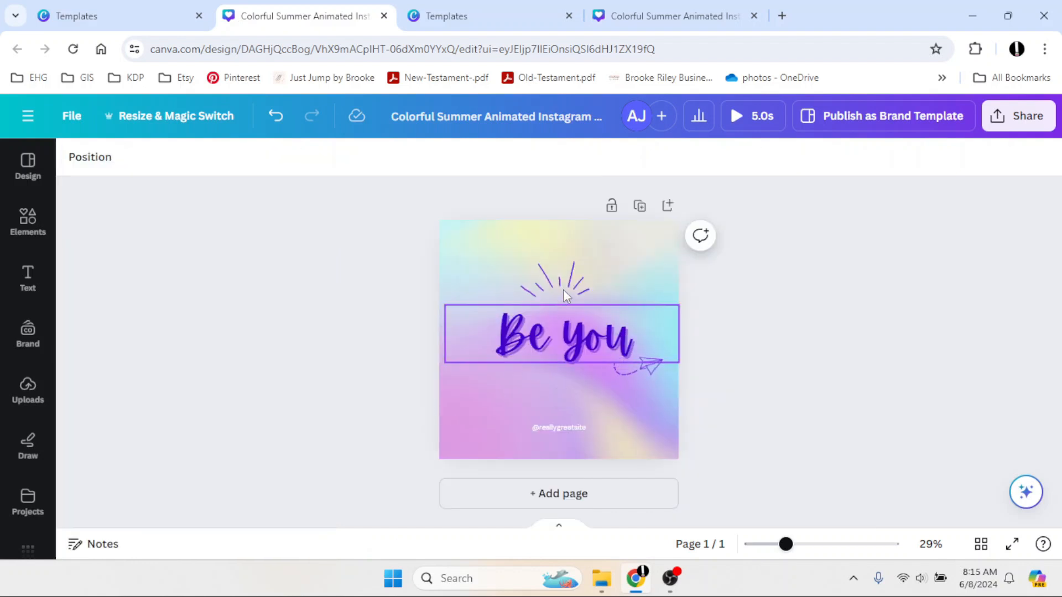
pyautogui.click(562, 286)
pyautogui.click(545, 286)
pyautogui.click(560, 221)
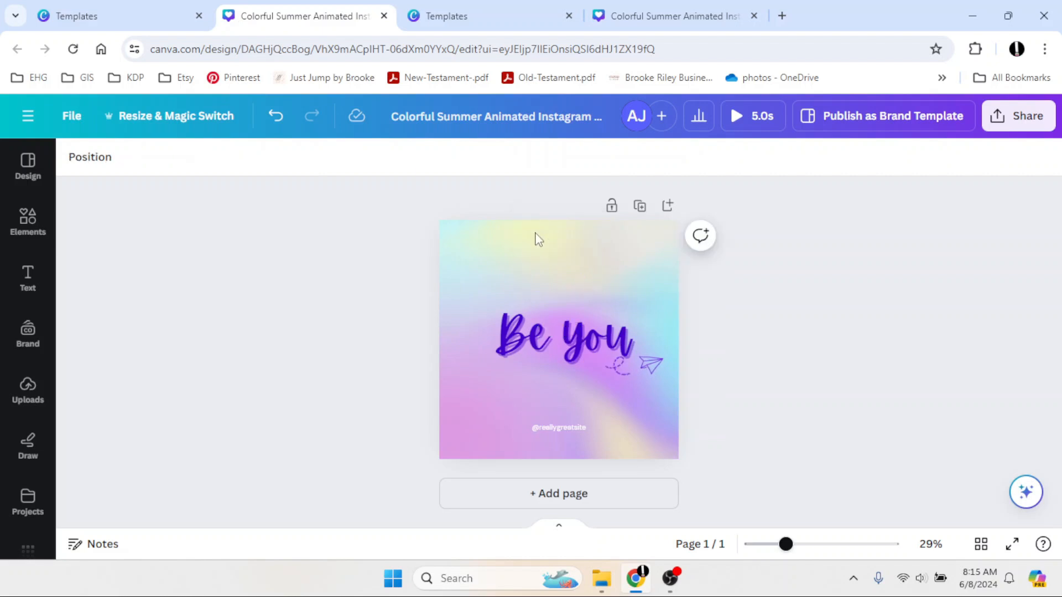
# Search elements for animated graphics and add the white sparkles graphic to the page.
pyautogui.click(28, 224)
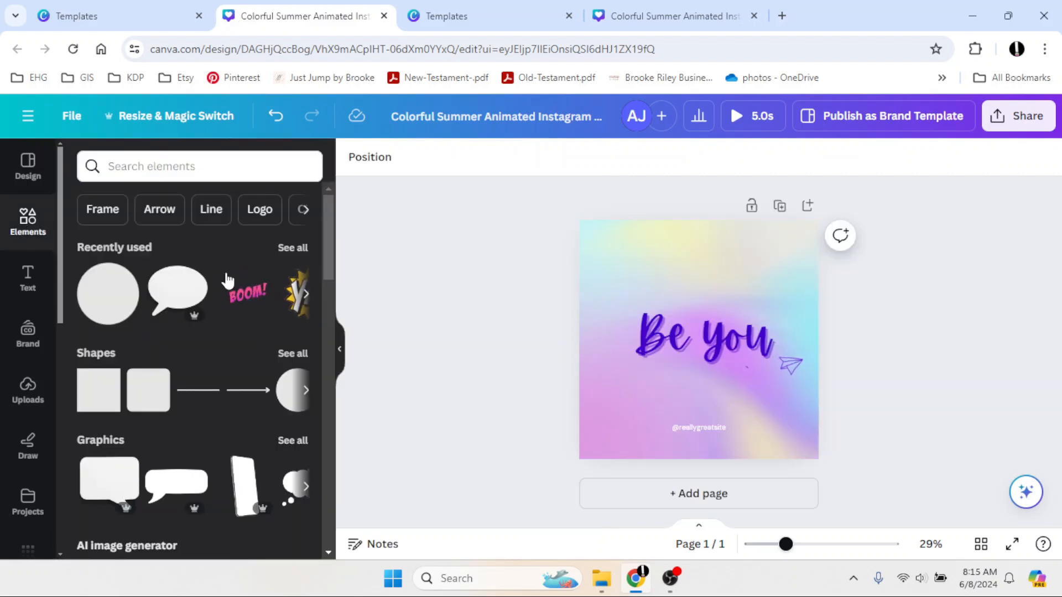
pyautogui.click(171, 173)
pyautogui.write('animated')
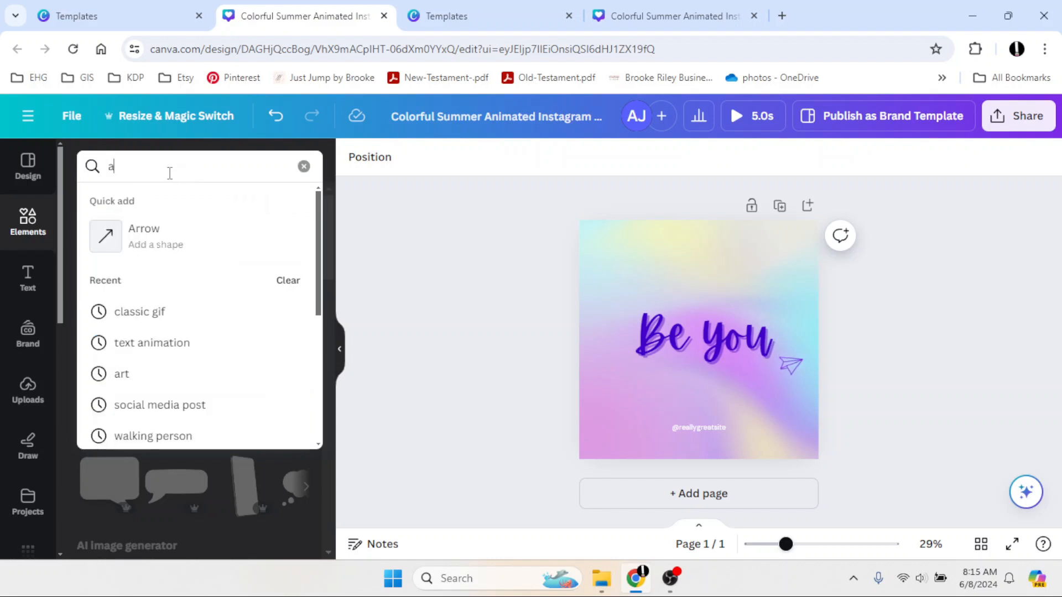
pyautogui.press('Return')
pyautogui.click(142, 206)
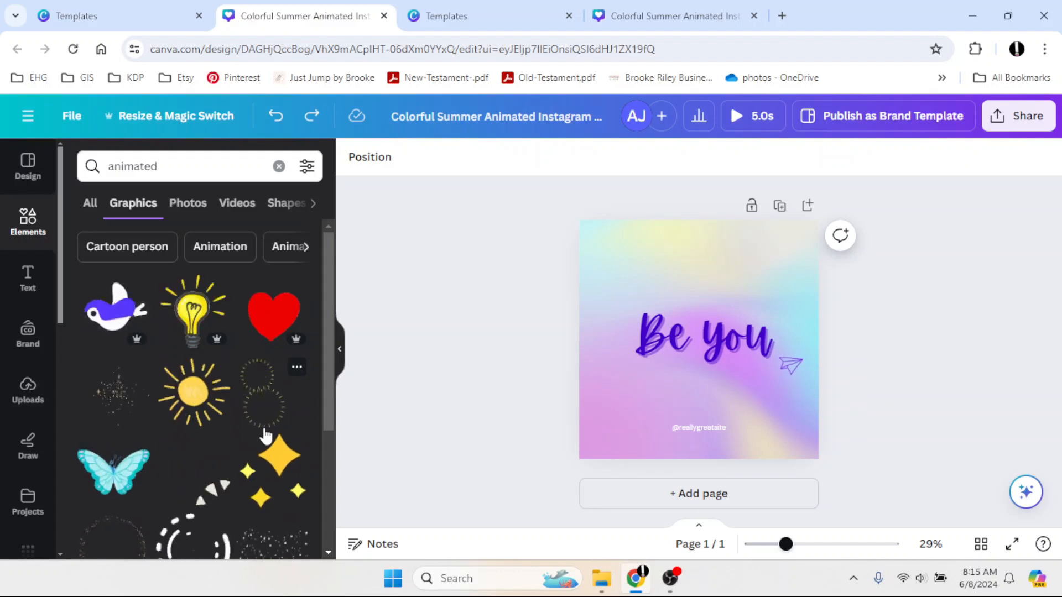
pyautogui.scroll(-6, 260, 431)
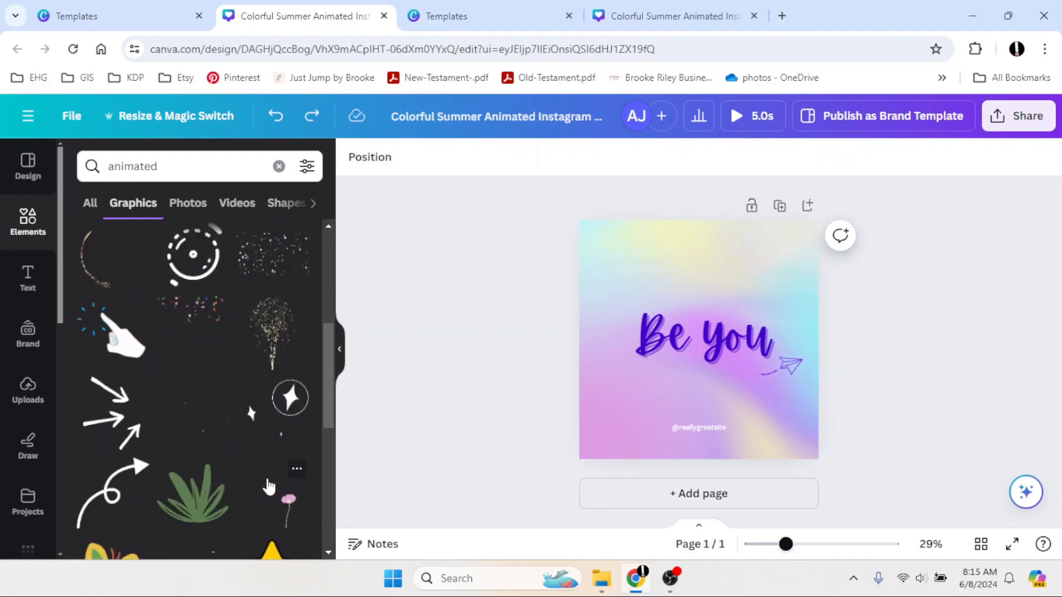
pyautogui.click(258, 355)
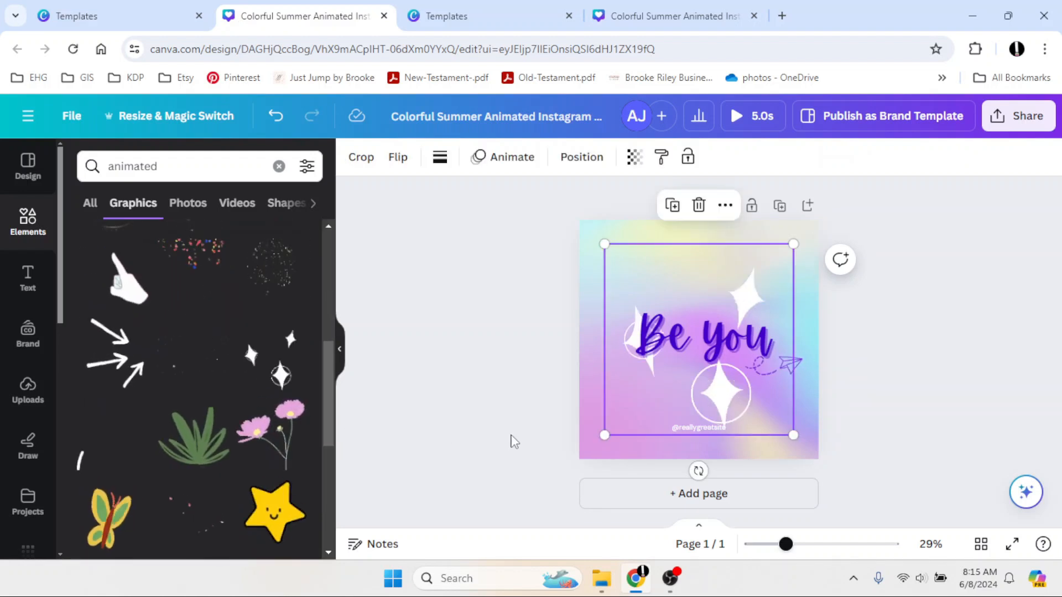
# Replace the page background with the solid colour #6CDCE4.
pyautogui.click(586, 457)
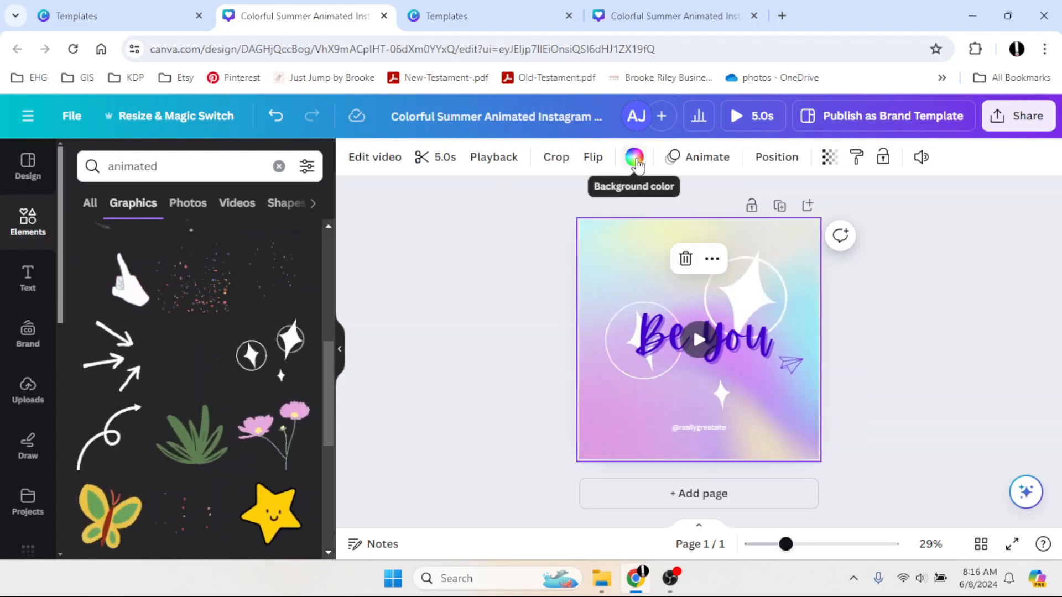
pyautogui.click(337, 352)
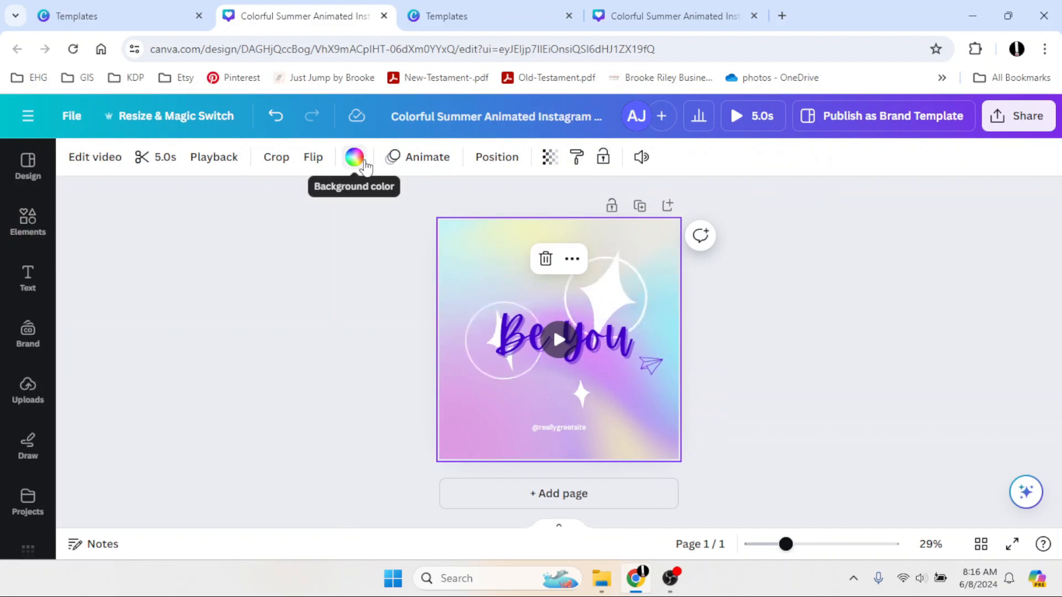
pyautogui.click(356, 158)
pyautogui.hotkey('ctrl', 'z')
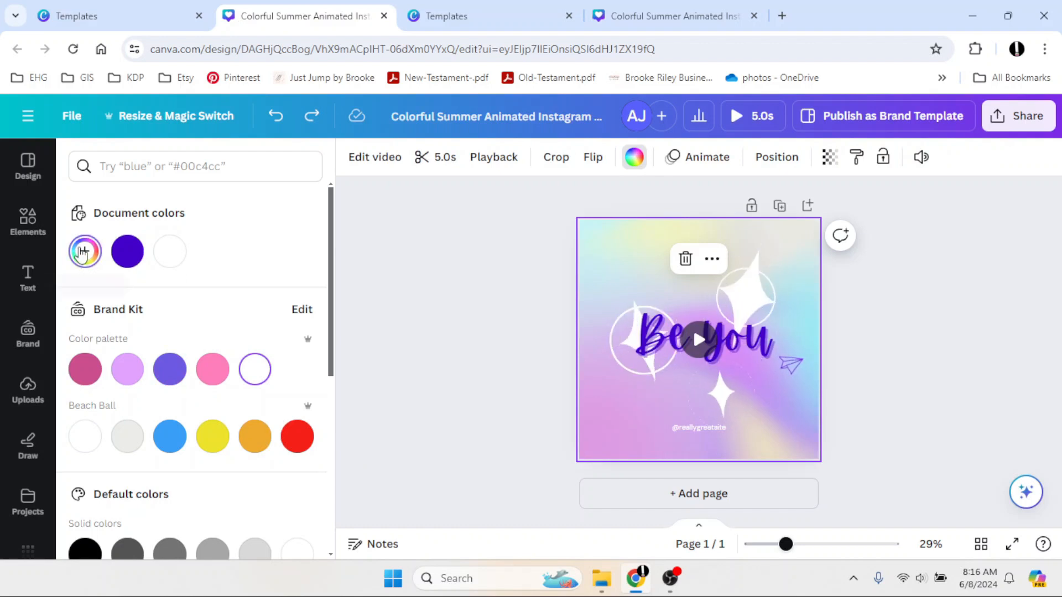
pyautogui.click(82, 253)
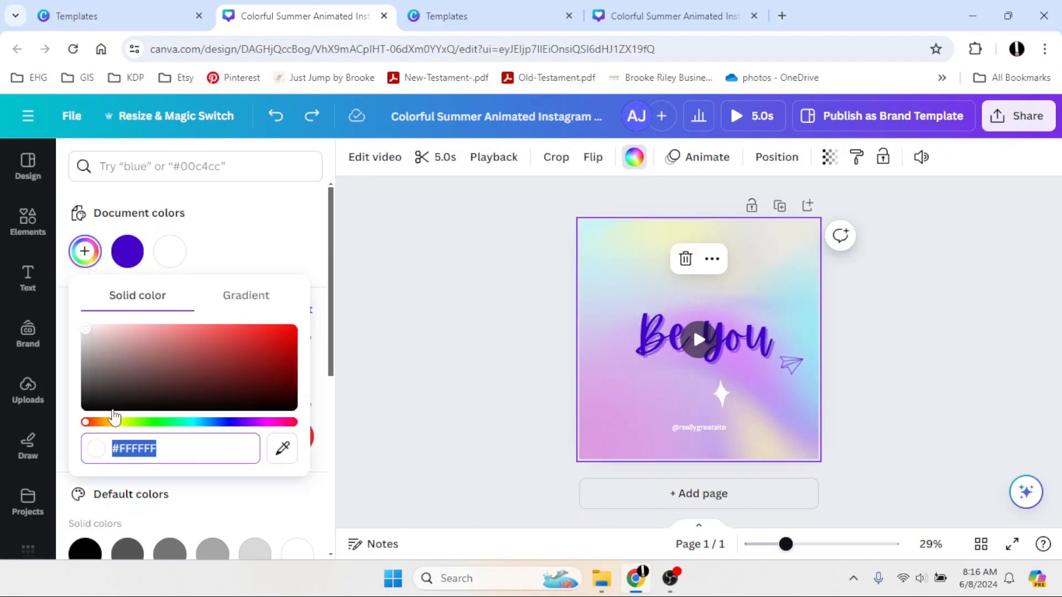
pyautogui.click(191, 423)
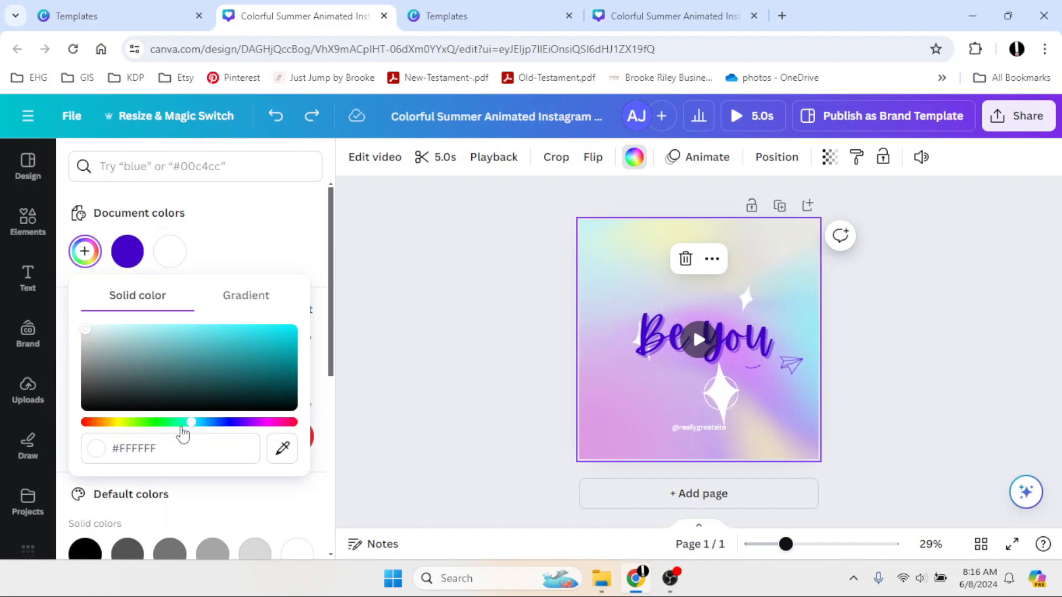
pyautogui.moveTo(84, 336); pyautogui.dragTo(140, 330)
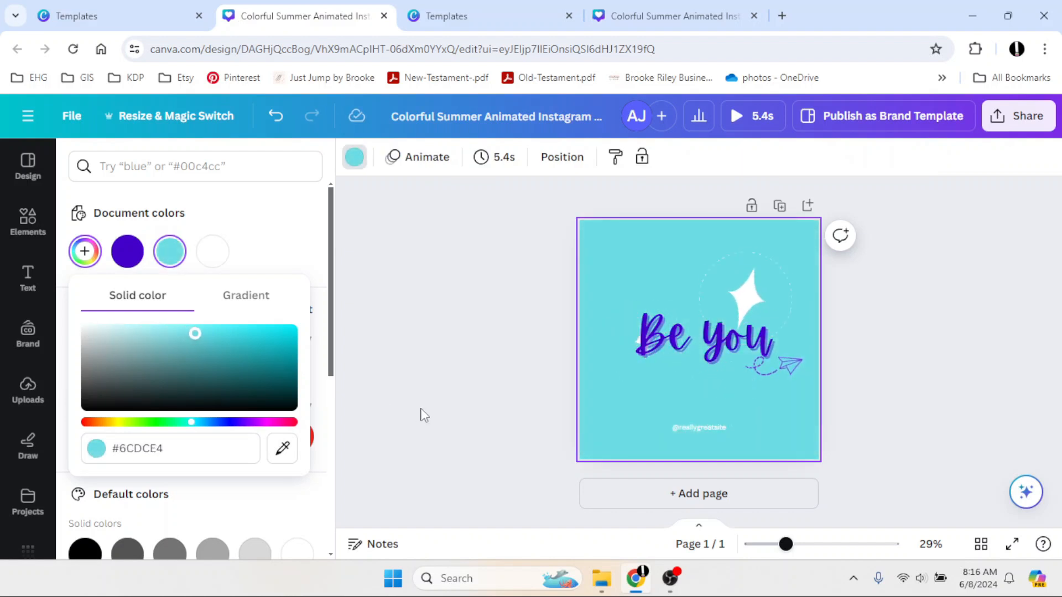
pyautogui.click(424, 416)
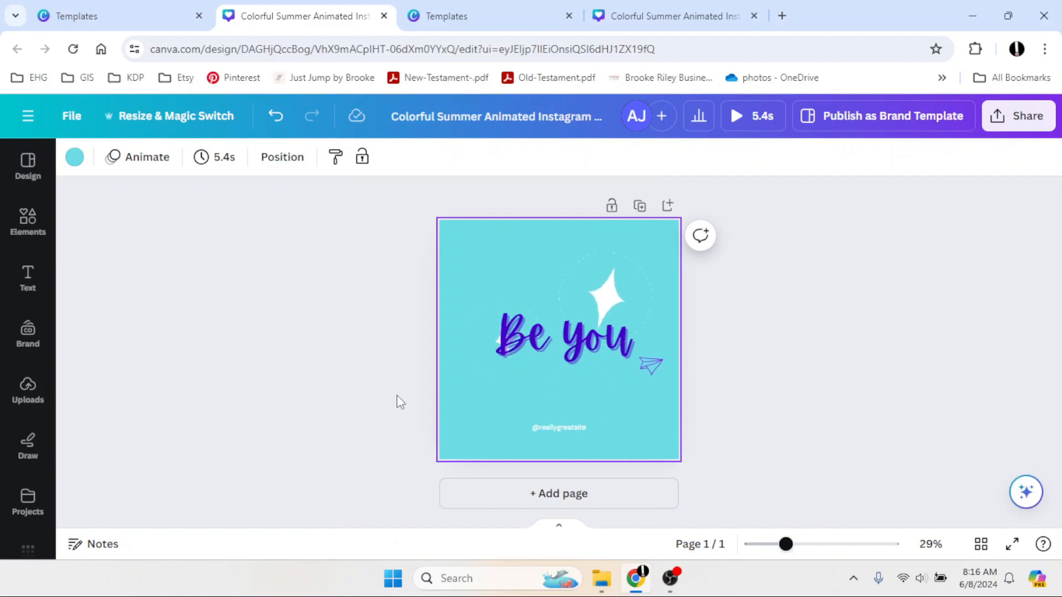
# Play a full-screen preview of the design and close it.
pyautogui.click(762, 127)
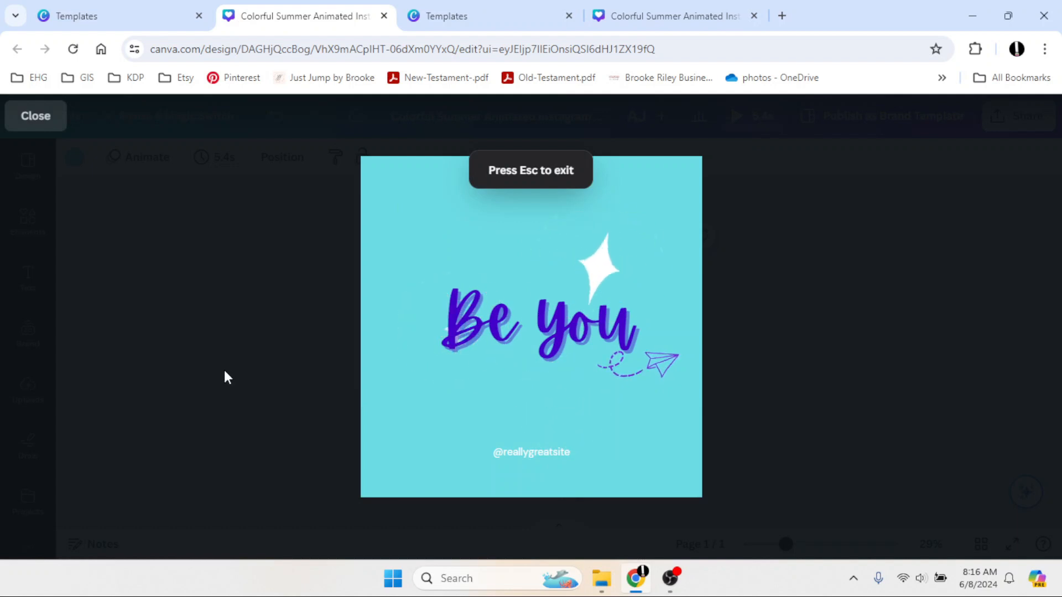
pyautogui.click(37, 126)
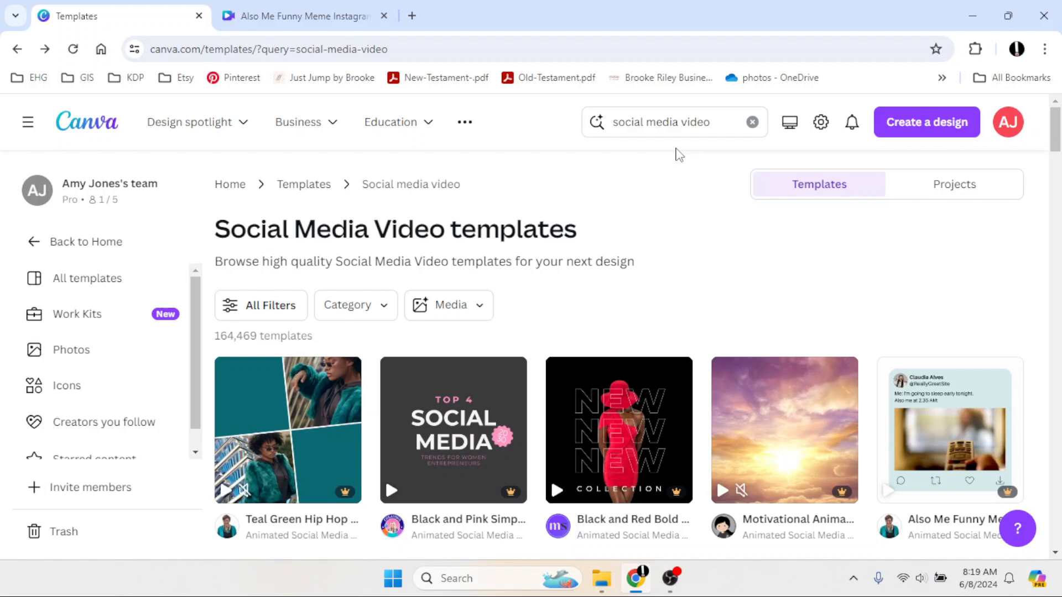
# Open the Motivational Animated Square Social Media – Believe template for editing.
pyautogui.scroll(-2, 681, 223)
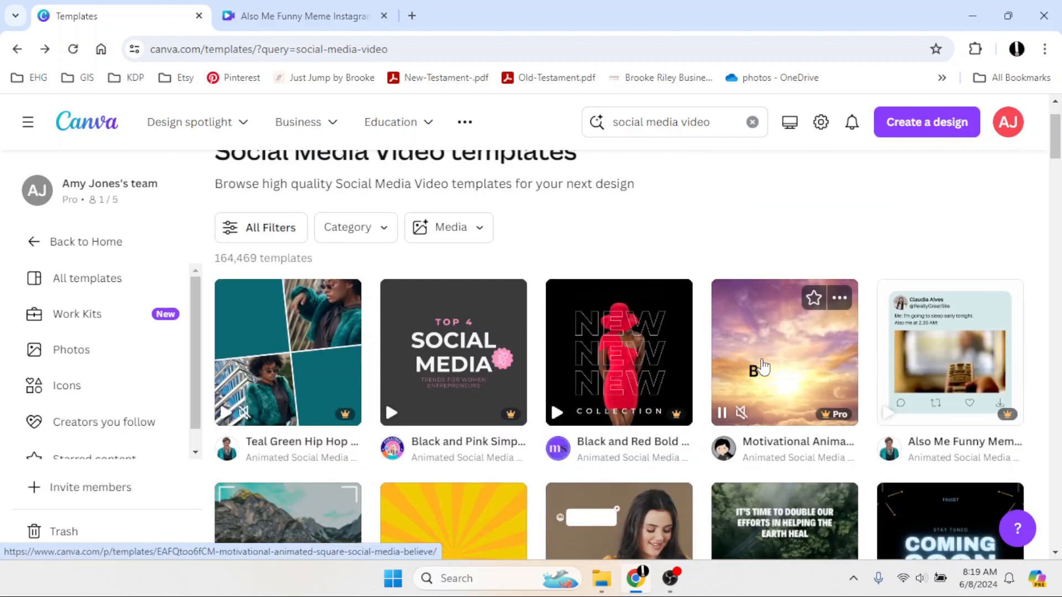
pyautogui.click(780, 301)
pyautogui.click(778, 298)
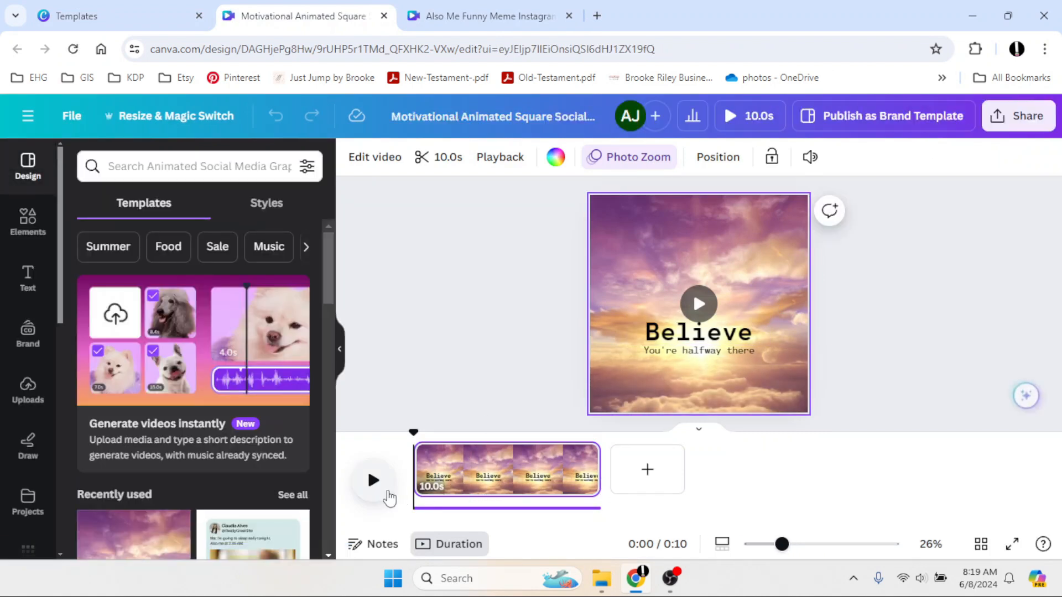
# Play and pause the video preview in the timeline.
pyautogui.click(375, 482)
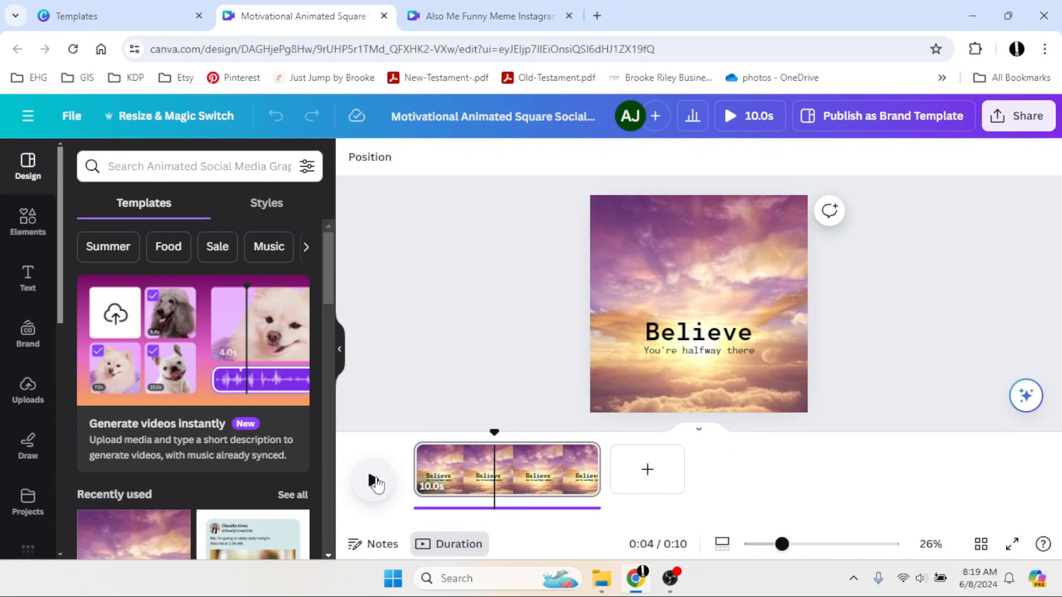
pyautogui.click(375, 483)
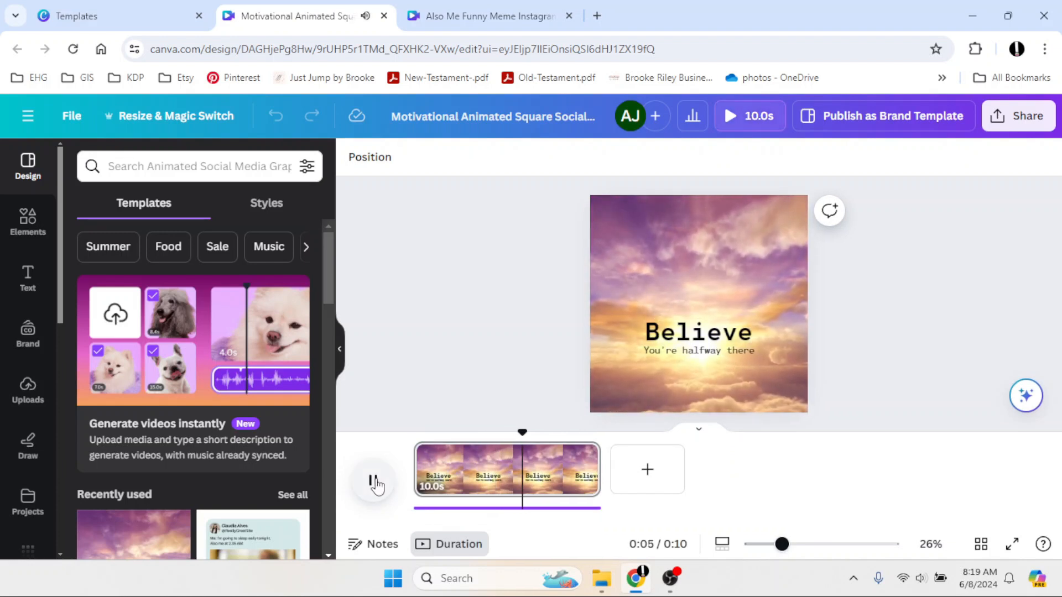
pyautogui.click(375, 483)
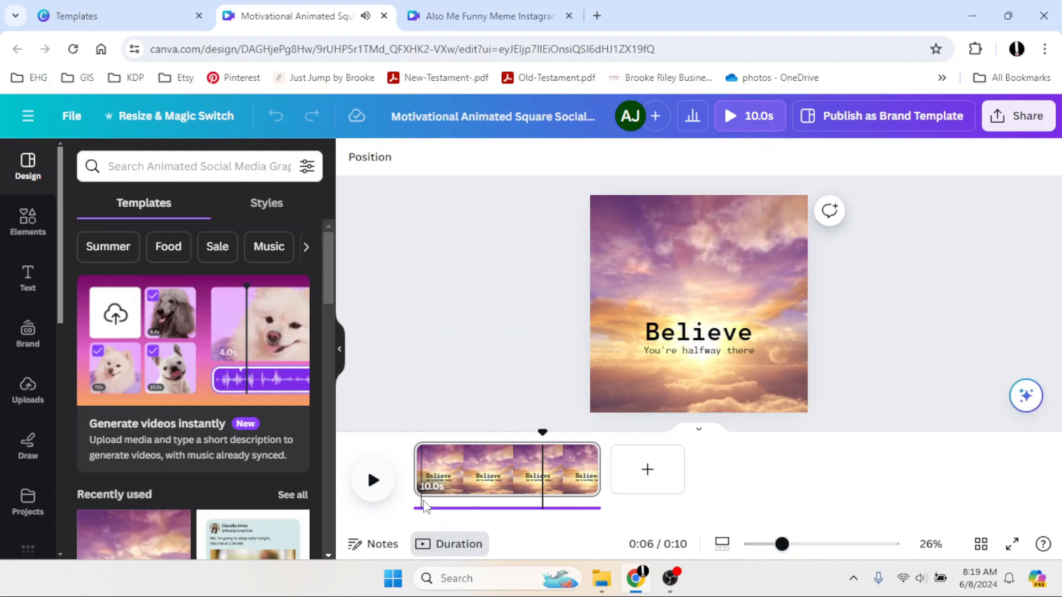
# Delete the template's audio track.
pyautogui.click(463, 511)
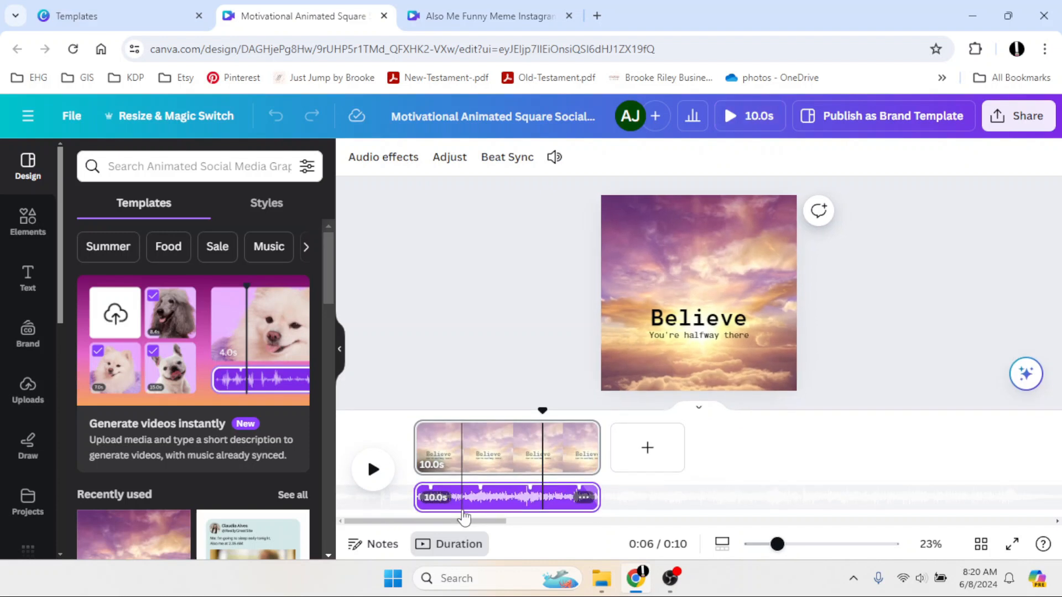
pyautogui.click(583, 501)
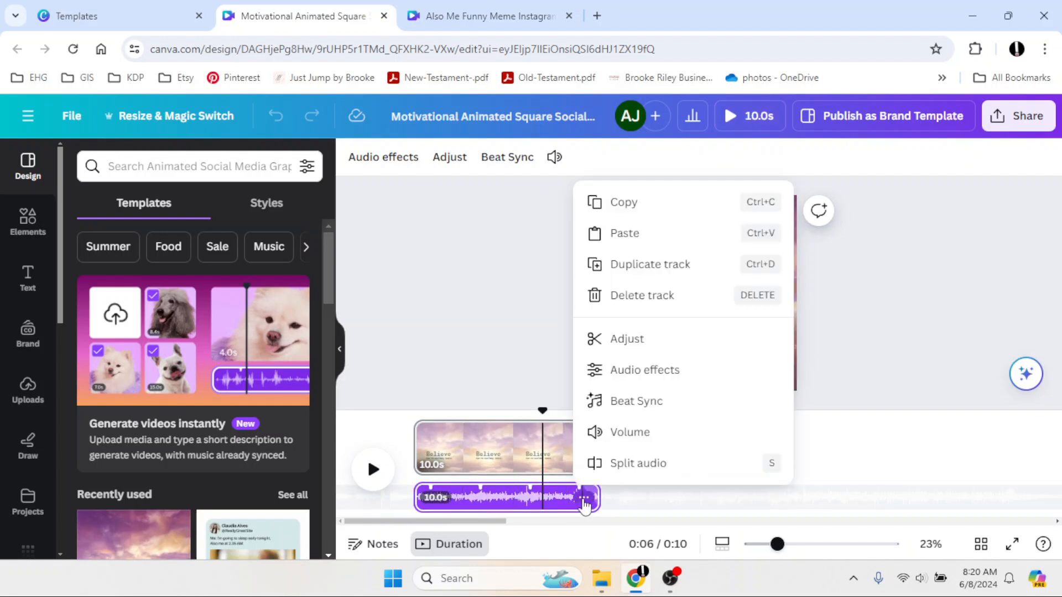
pyautogui.click(633, 293)
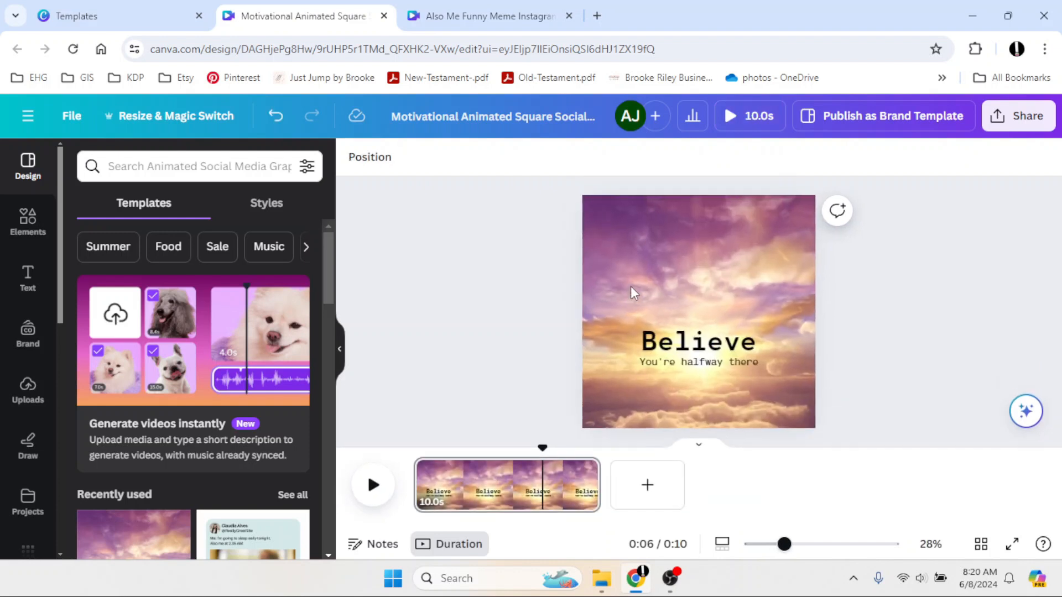
# Trim the background video clip to 3.0 seconds.
pyautogui.click(372, 490)
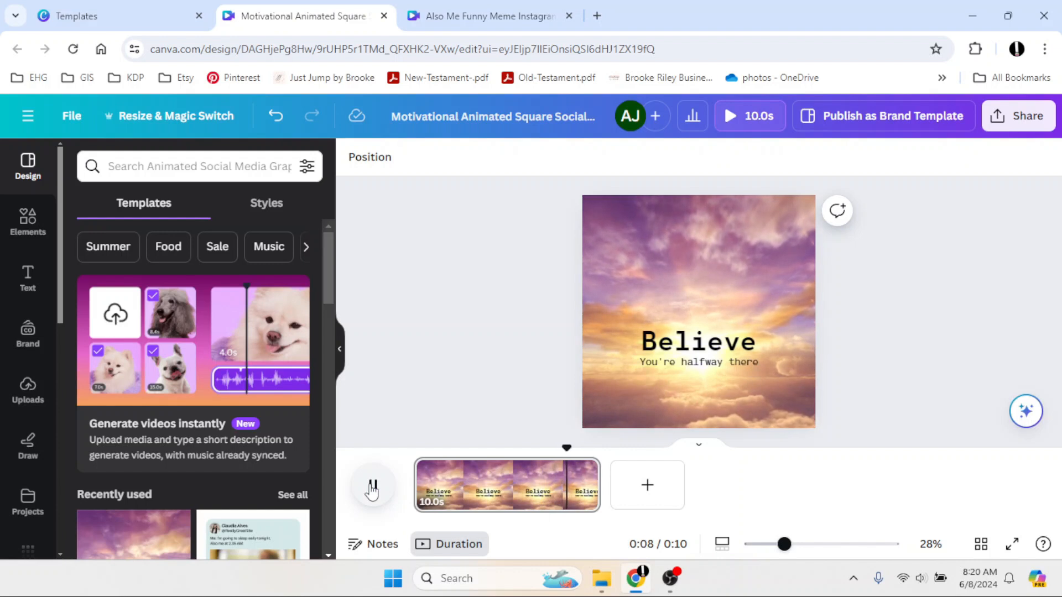
pyautogui.click(373, 489)
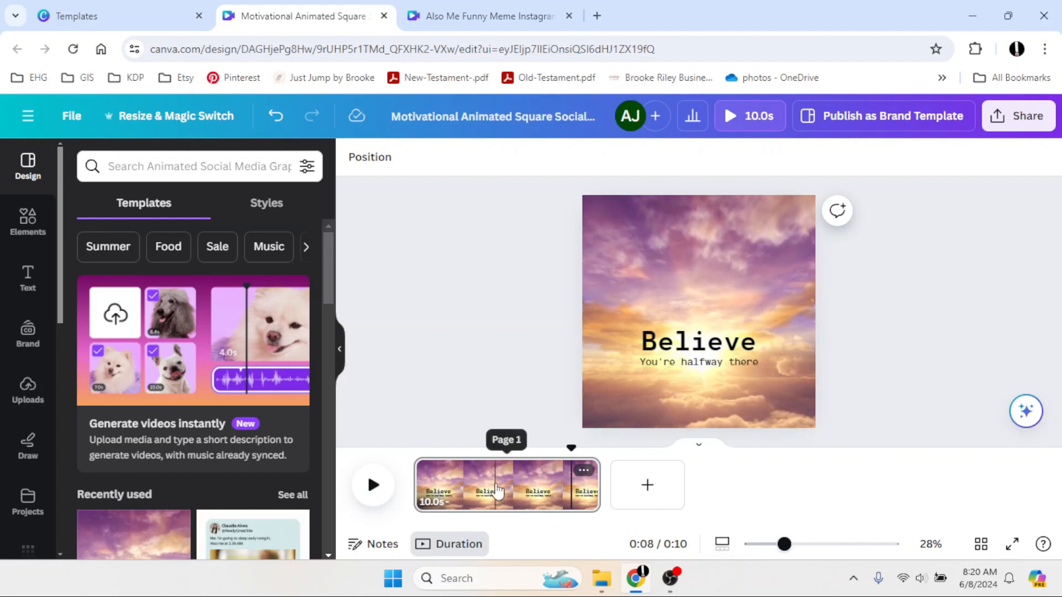
pyautogui.click(496, 487)
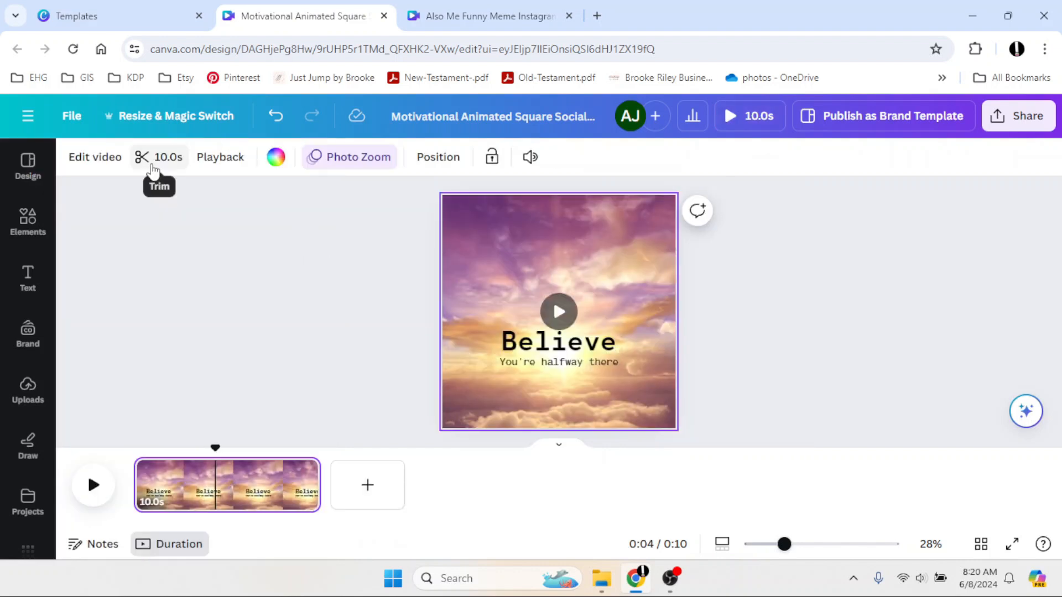
pyautogui.click(164, 161)
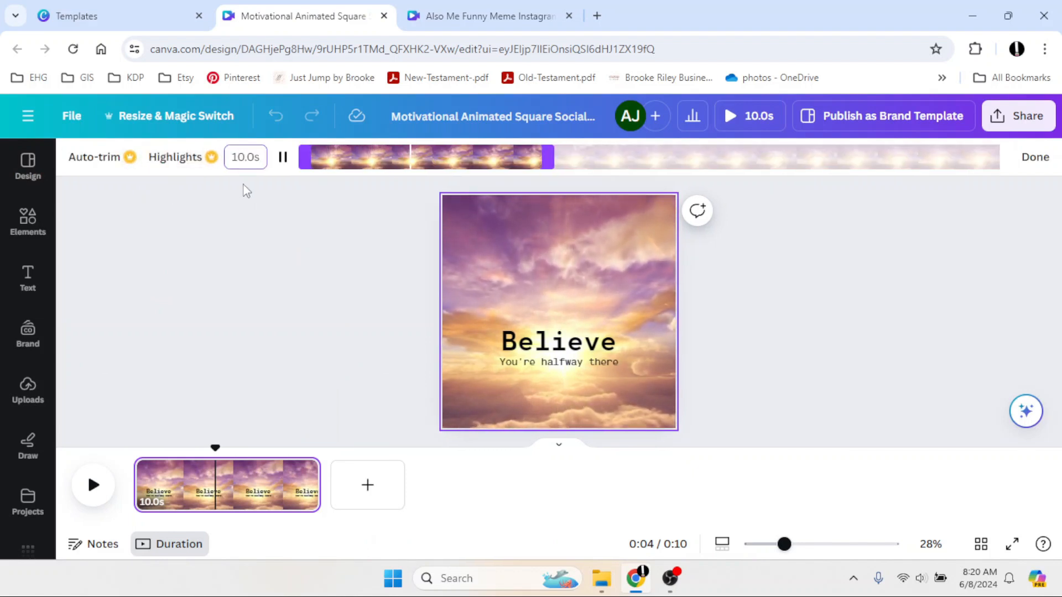
pyautogui.doubleClick(245, 158)
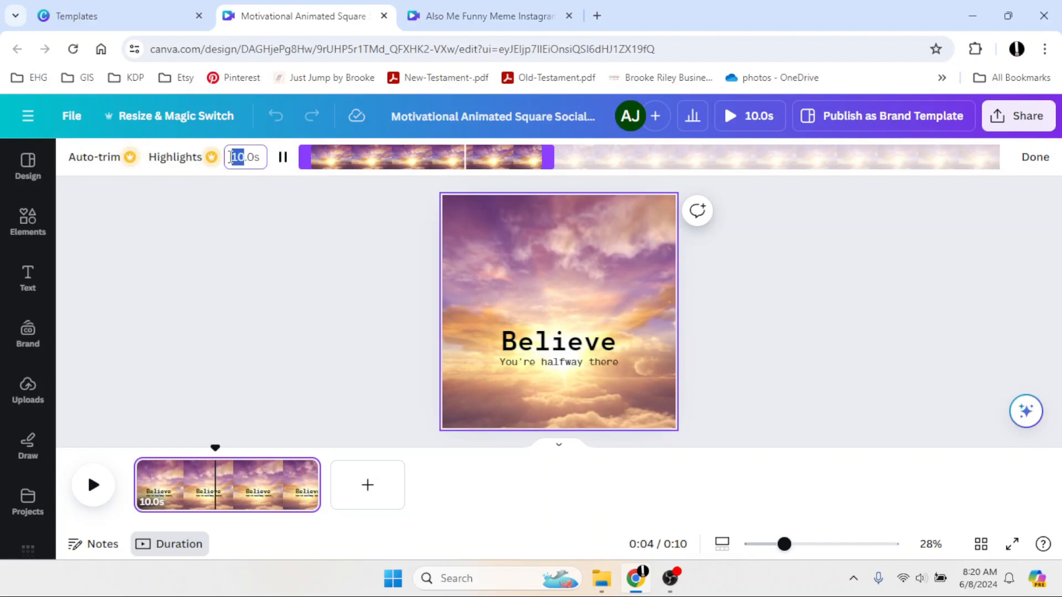
pyautogui.write('3')
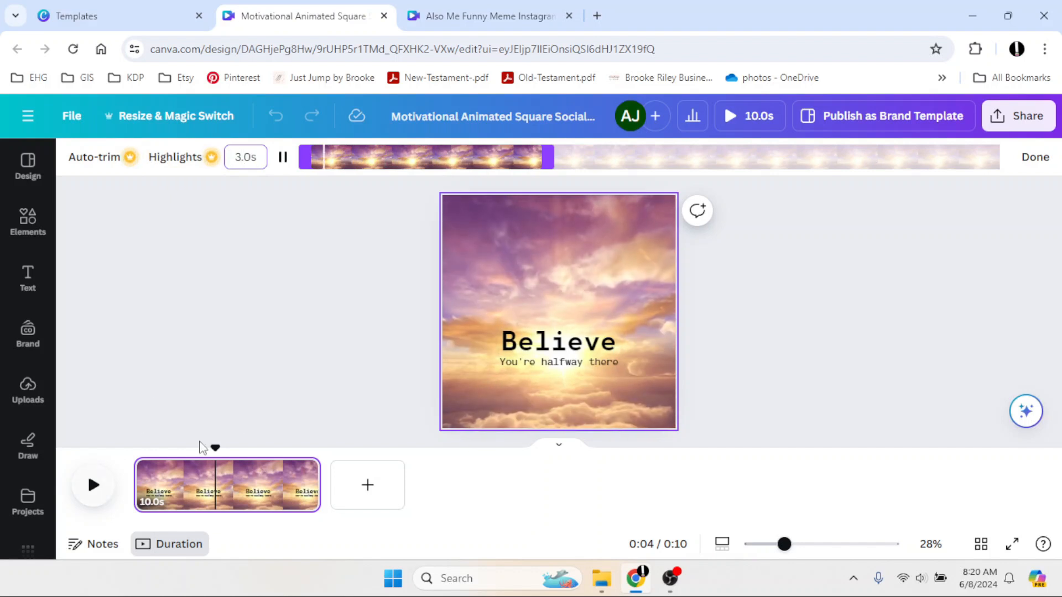
pyautogui.click(88, 495)
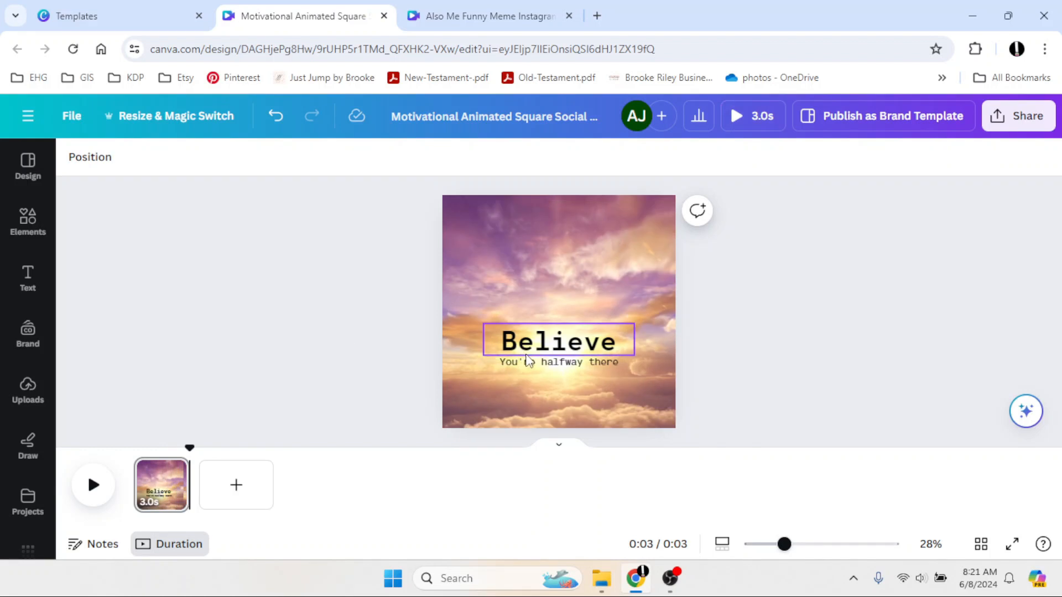
# Change the headline to Sunsets Rock and widen its text box so it fits on one line.
pyautogui.doubleClick(558, 346)
pyautogui.write('Sunsets')
pyautogui.press('Return')
pyautogui.write('Rock')
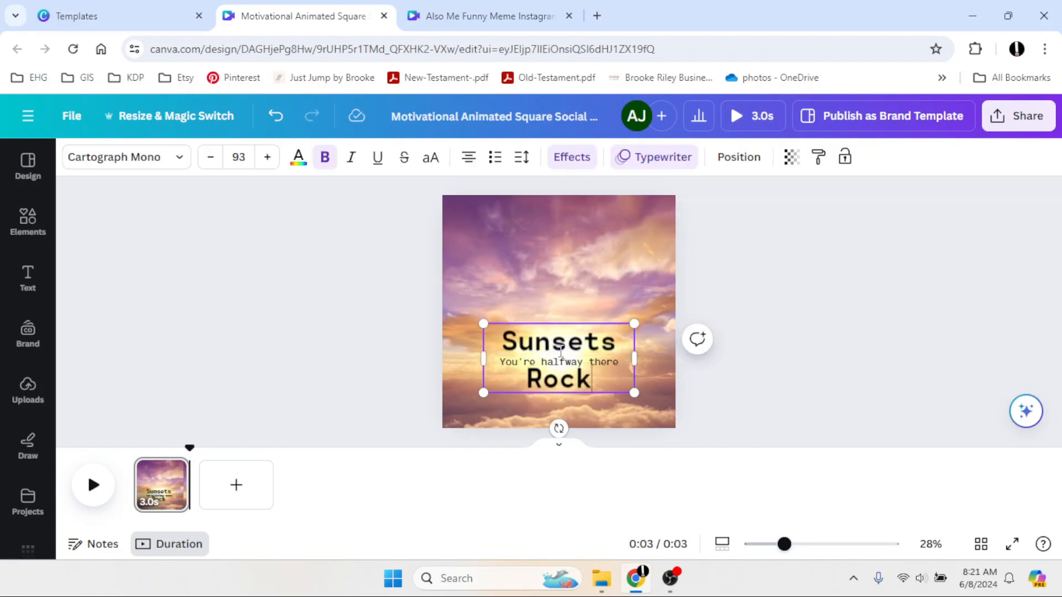
pyautogui.moveTo(483, 358); pyautogui.dragTo(432, 340)
pyautogui.moveTo(548, 391); pyautogui.dragTo(573, 391)
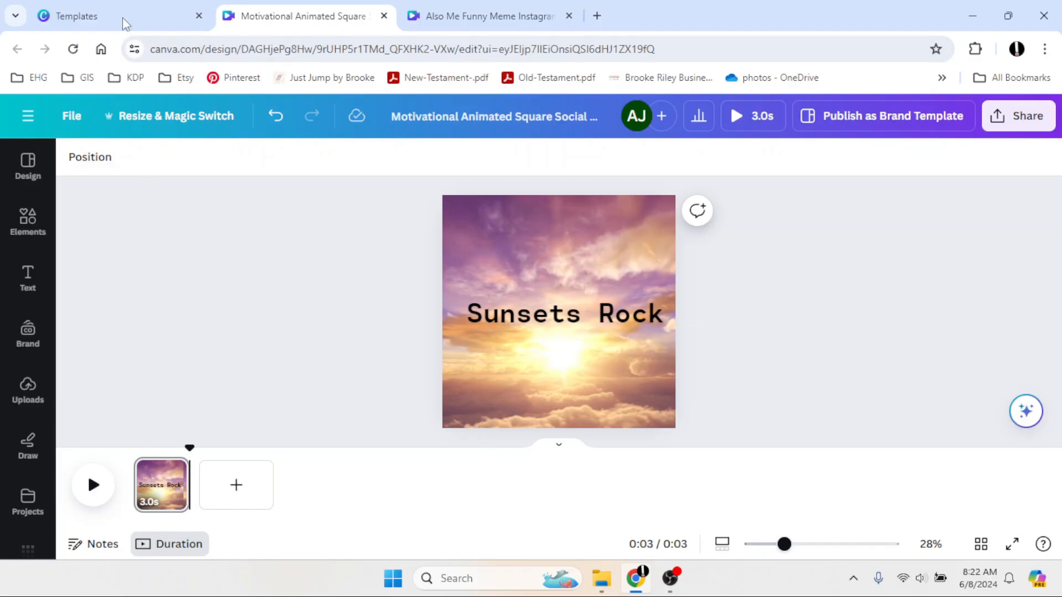
# Create a new Animated Social Media design at 1080 × 1080 px.
pyautogui.click(126, 22)
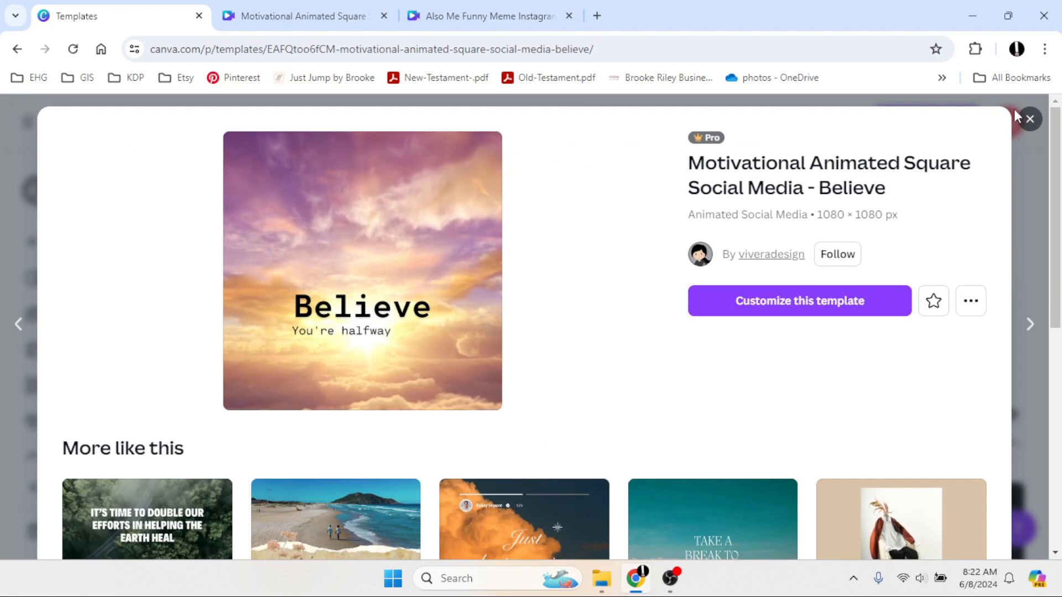
pyautogui.click(1029, 118)
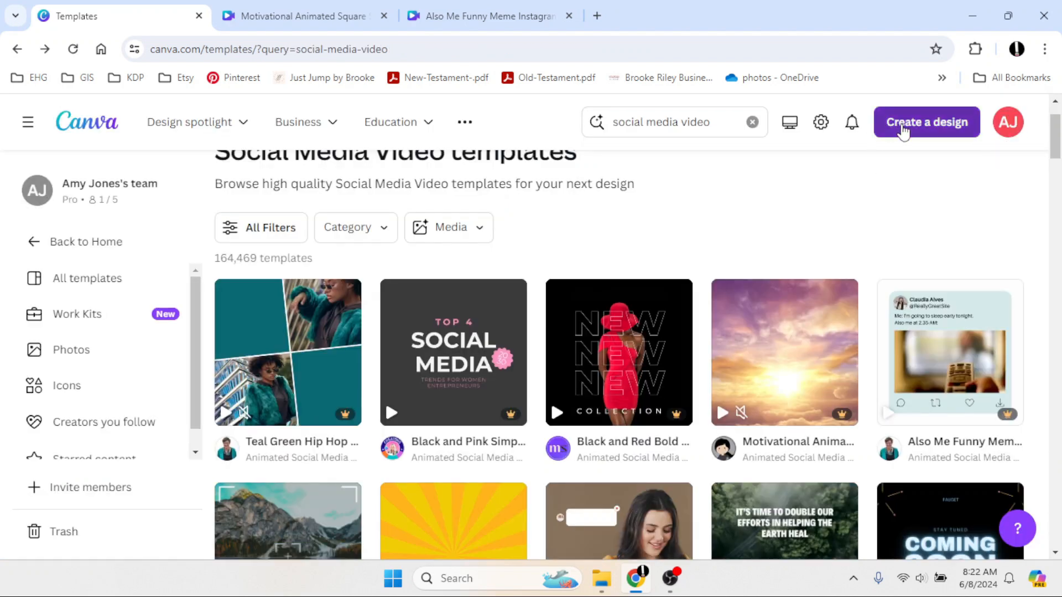
pyautogui.click(904, 131)
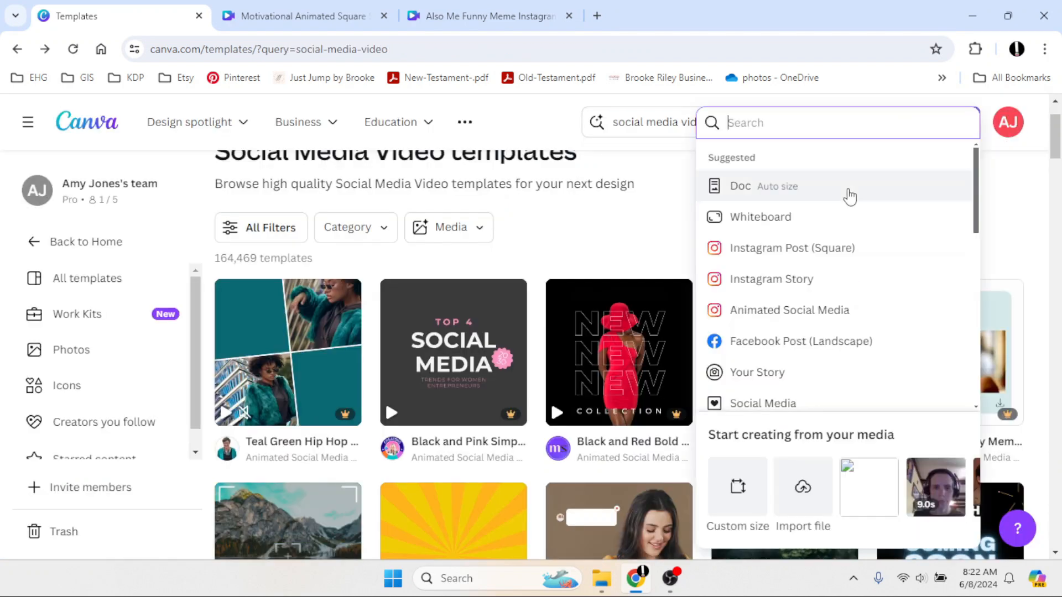
pyautogui.click(766, 321)
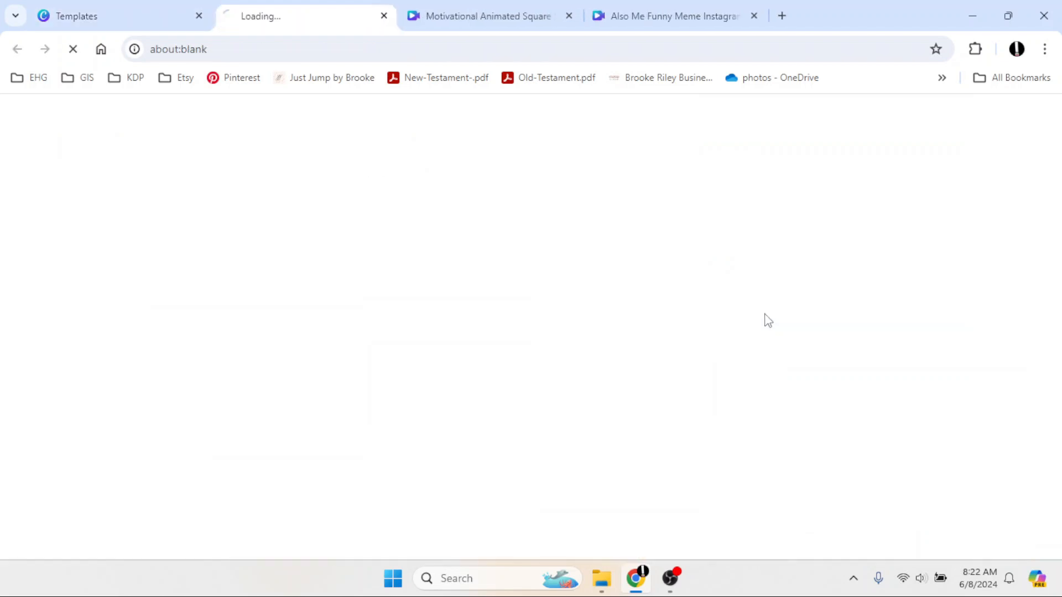
# Add the uploaded soup-face photo to the page and enlarge it to fill the page.
pyautogui.click(22, 390)
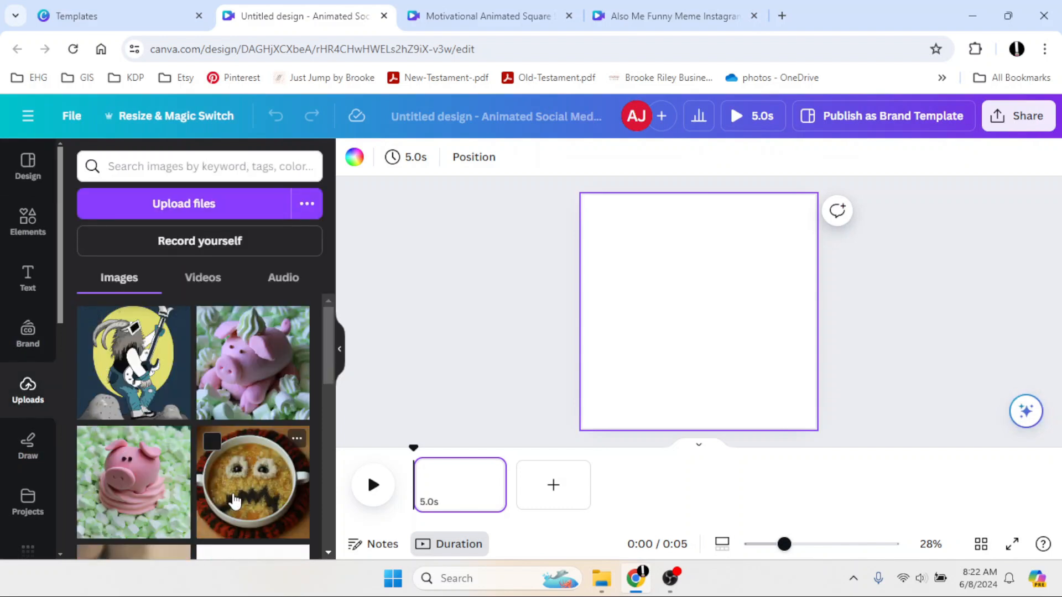
pyautogui.click(233, 501)
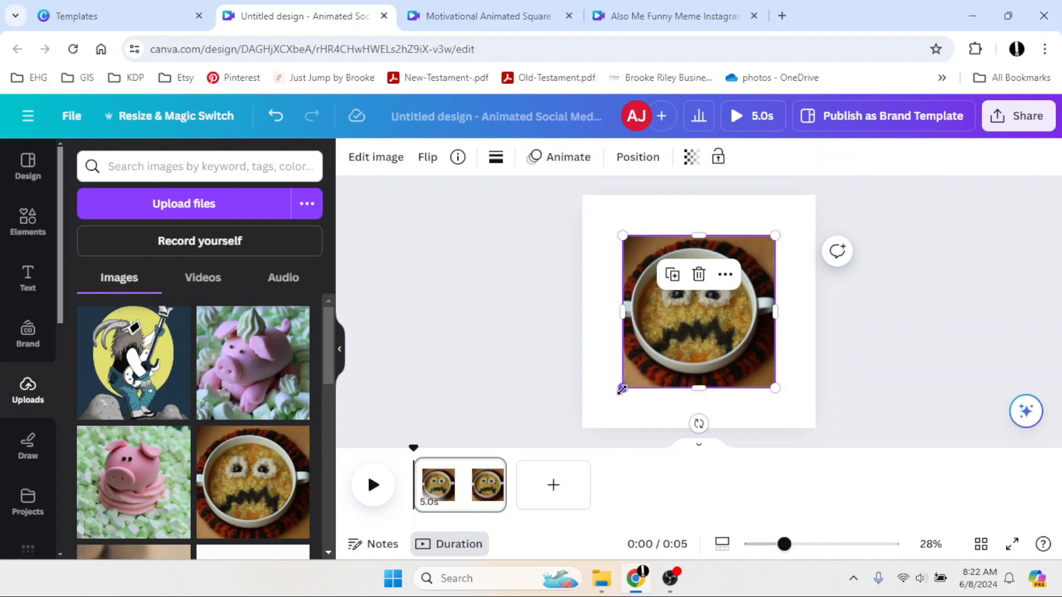
pyautogui.moveTo(621, 390); pyautogui.dragTo(599, 457)
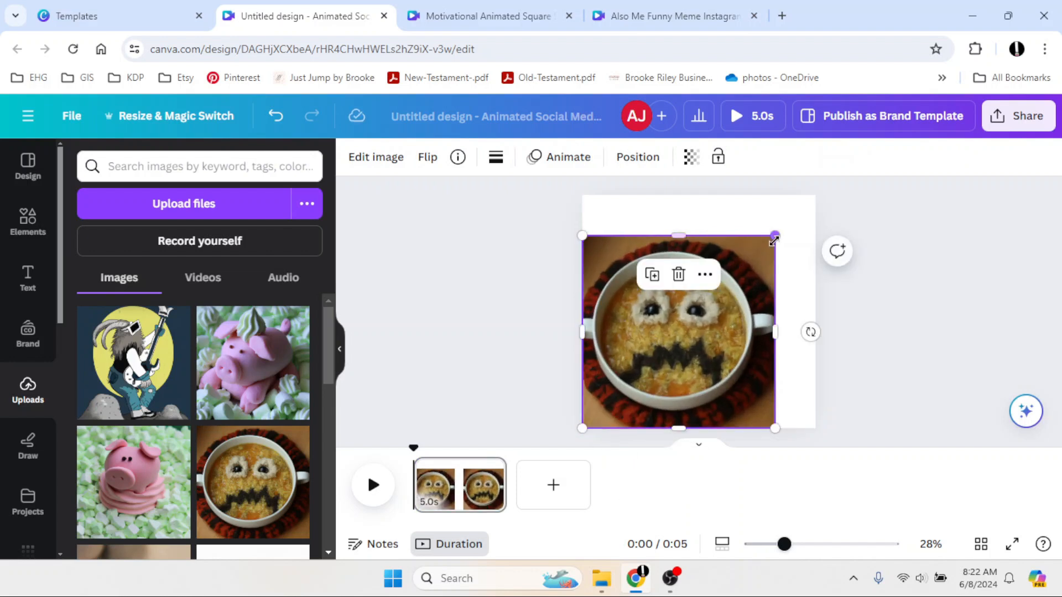
pyautogui.moveTo(777, 234); pyautogui.dragTo(811, 200)
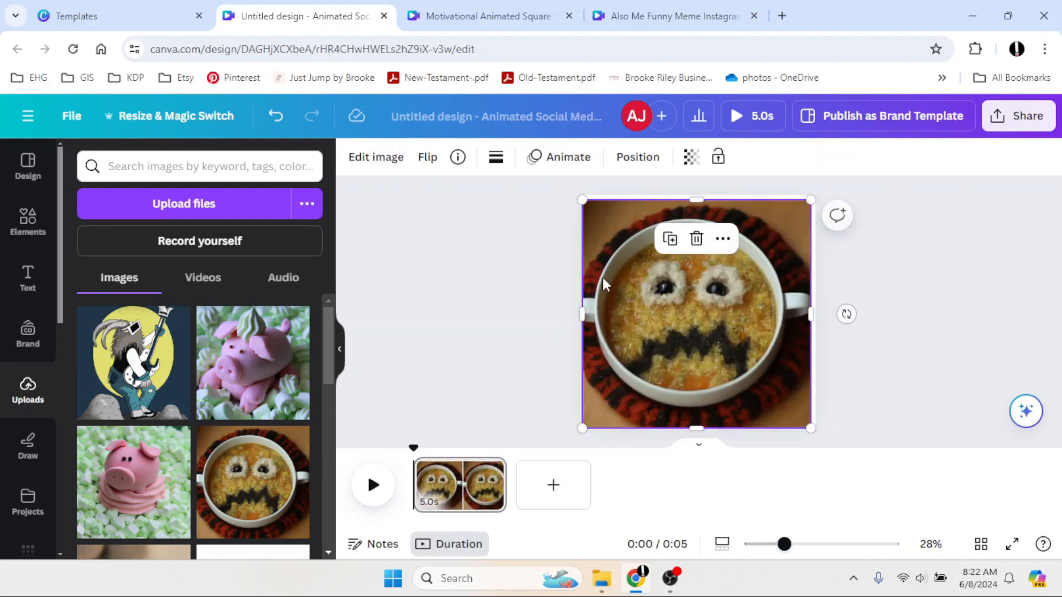
pyautogui.click(504, 315)
# Add a heading reading EAT IT and move it to the top of the photo.
pyautogui.click(372, 485)
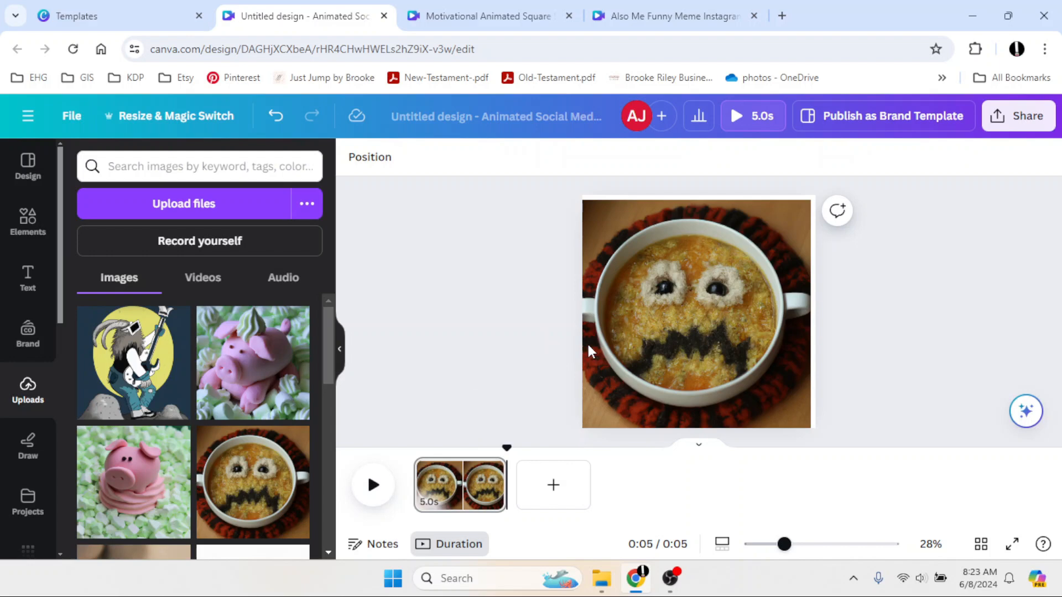
pyautogui.click(28, 276)
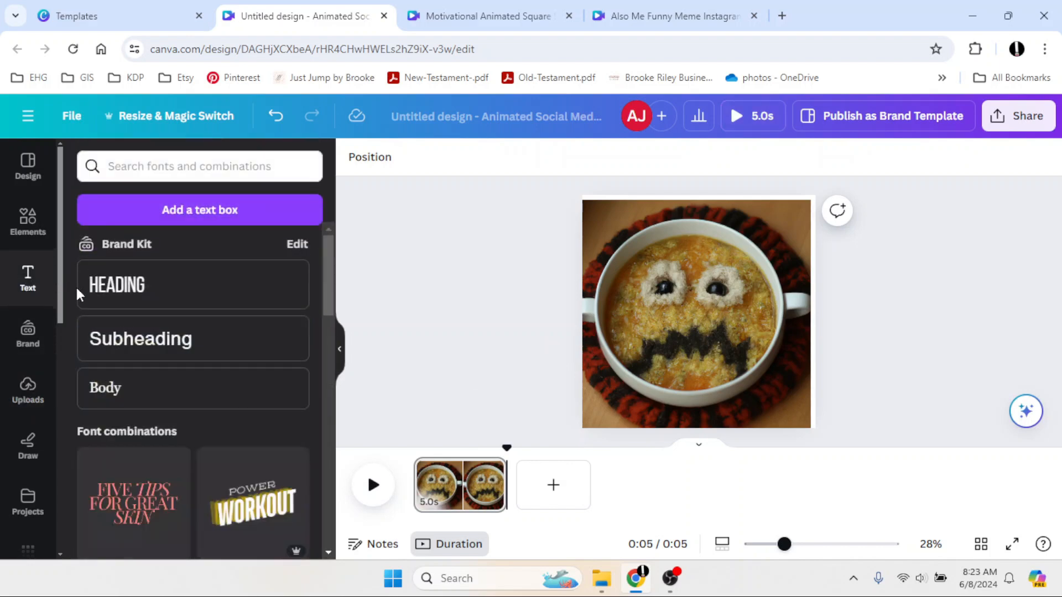
pyautogui.click(166, 285)
pyautogui.write('EAT IT')
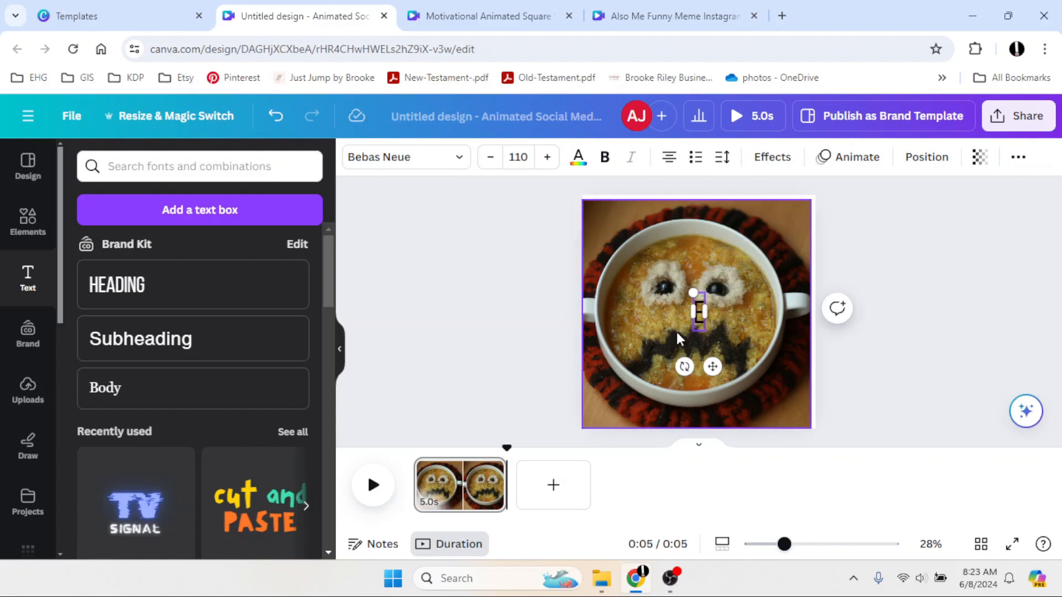
pyautogui.moveTo(713, 364); pyautogui.dragTo(711, 271)
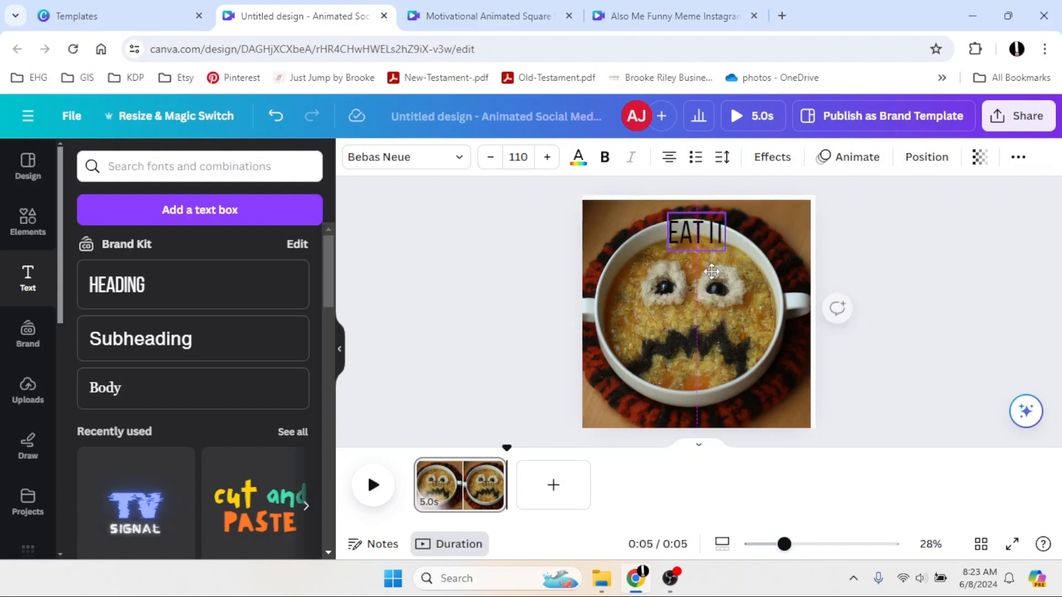
# Set the EAT IT heading's text colour to white #FFFFFF.
pyautogui.doubleClick(684, 218)
pyautogui.hotkey('ctrl', 'a')
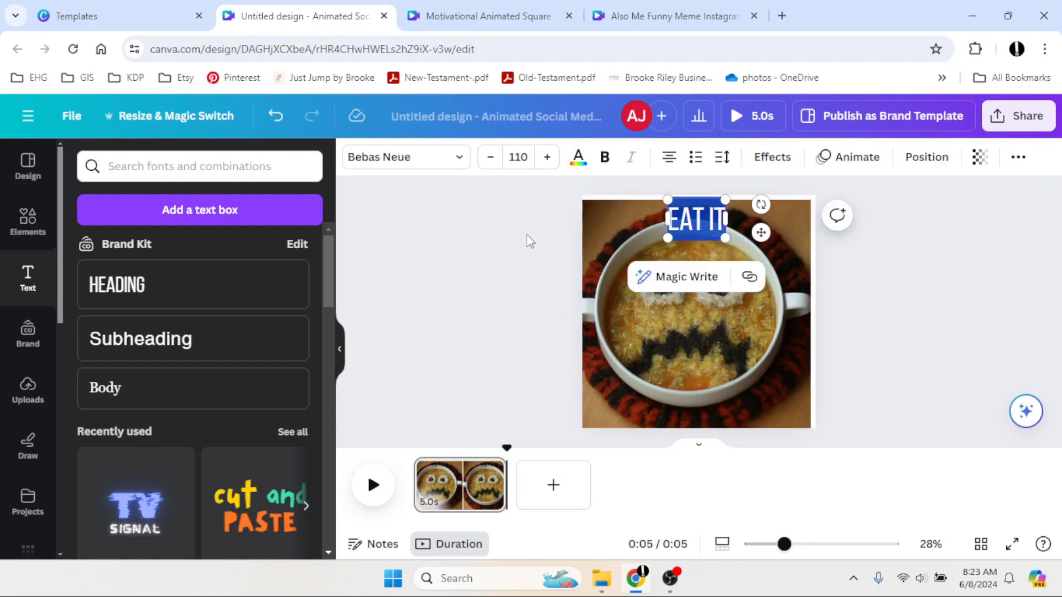
pyautogui.click(579, 169)
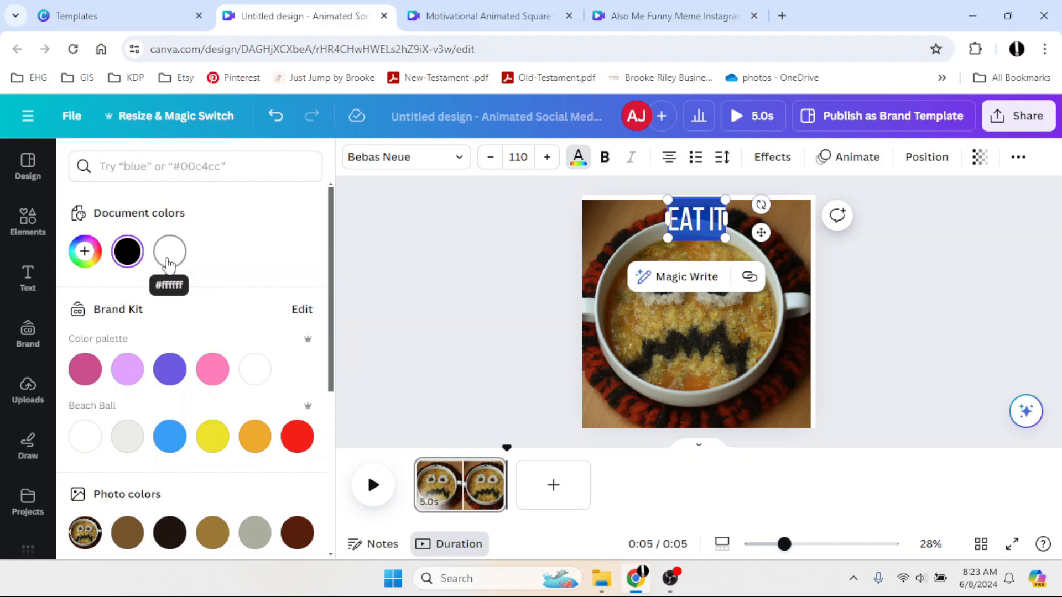
pyautogui.click(98, 256)
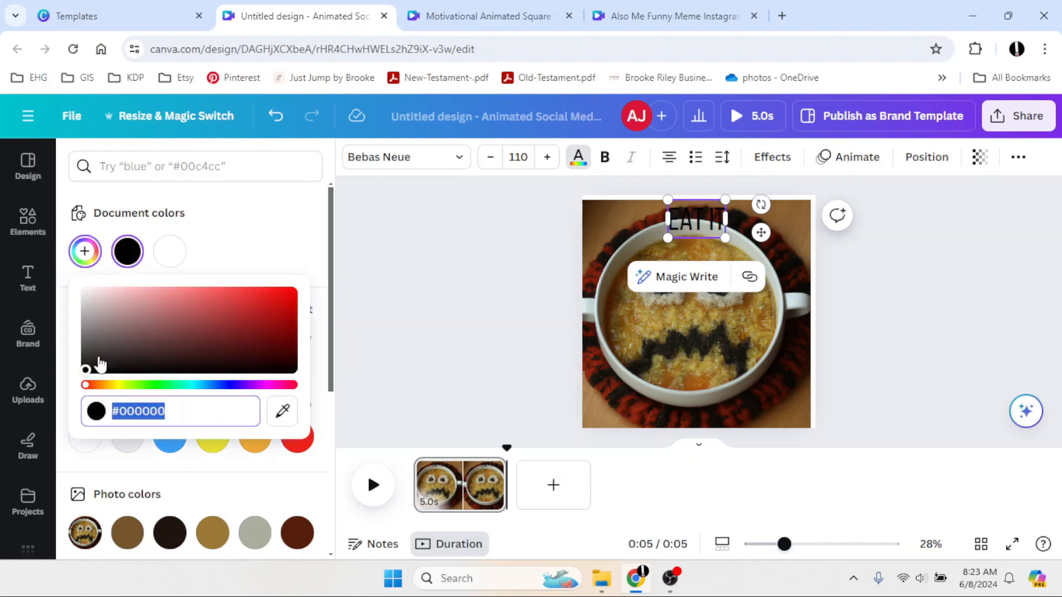
pyautogui.write('#FFFFFF')
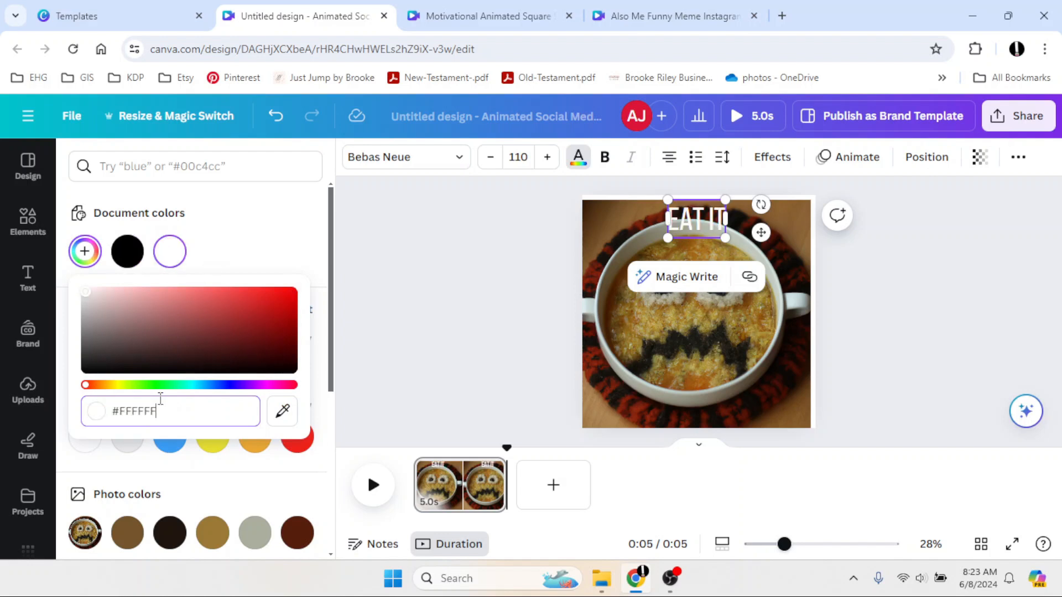
pyautogui.click(170, 251)
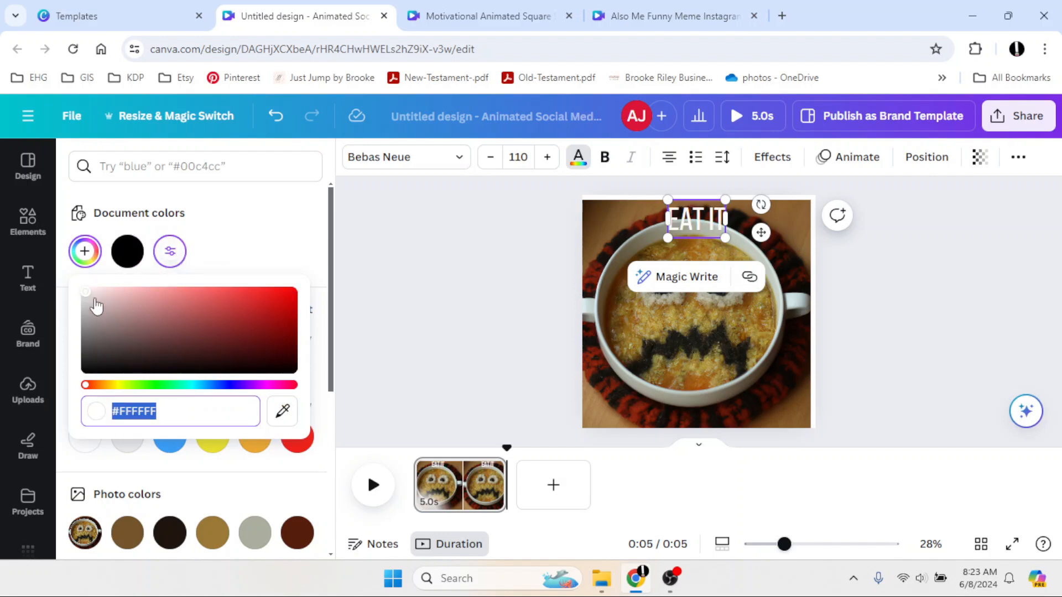
pyautogui.moveTo(86, 293)
pyautogui.mouseDown()
pyautogui.moveTo(92, 300)
pyautogui.moveTo(84, 290)
pyautogui.mouseUp()
pyautogui.click(389, 304)
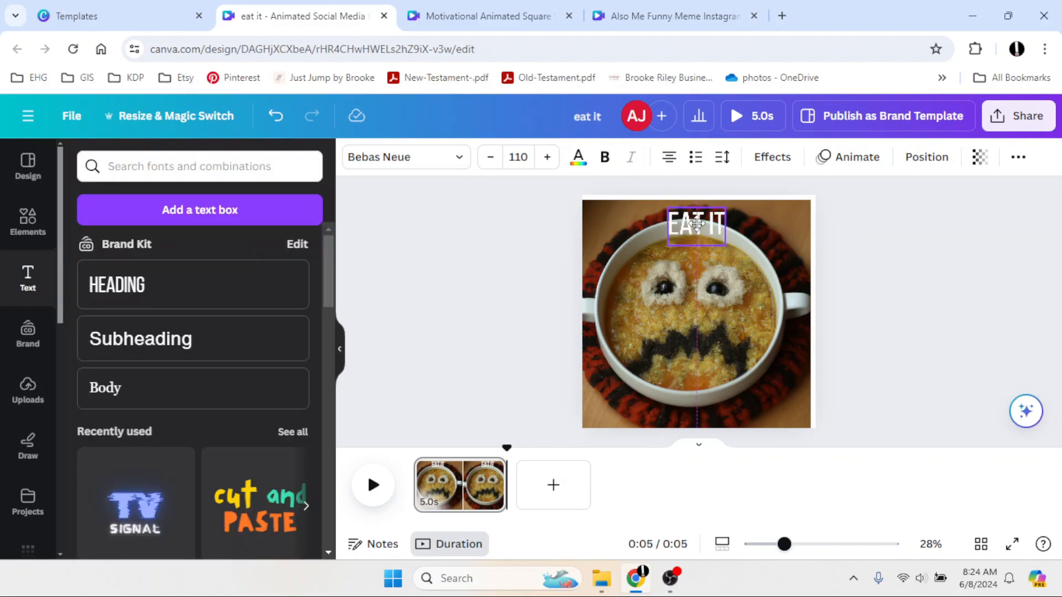
# Change the EAT IT heading's font to Acid Bold and set it to uppercase.
pyautogui.click(462, 160)
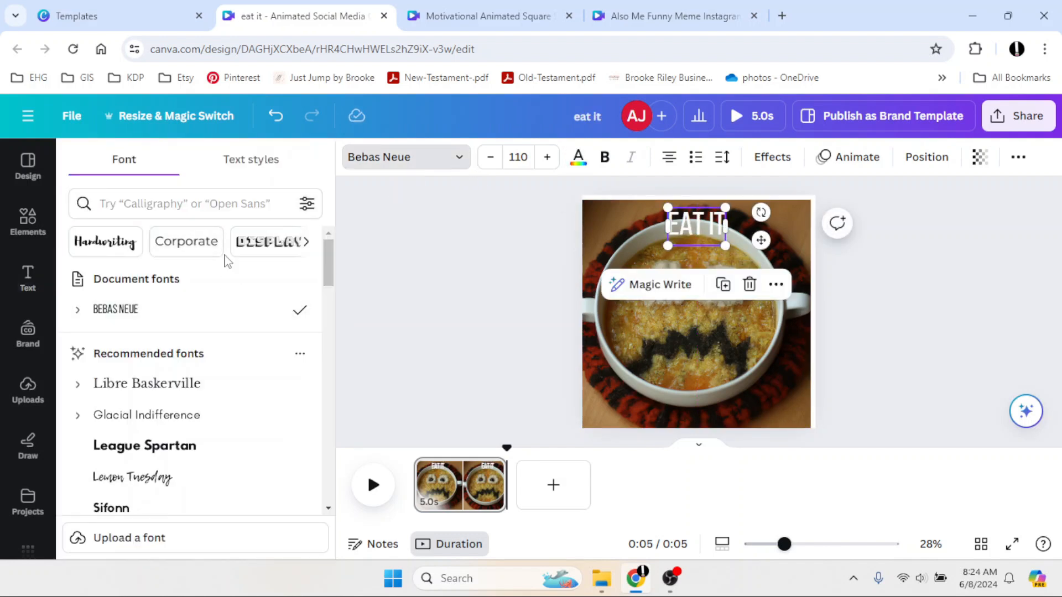
pyautogui.click(180, 201)
pyautogui.write('bold')
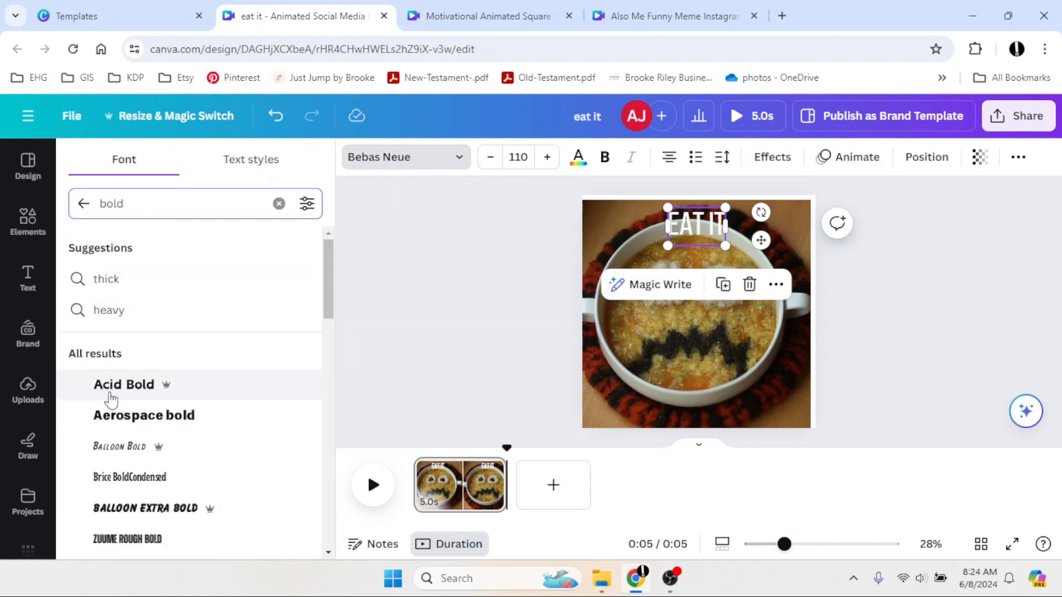
pyautogui.click(111, 388)
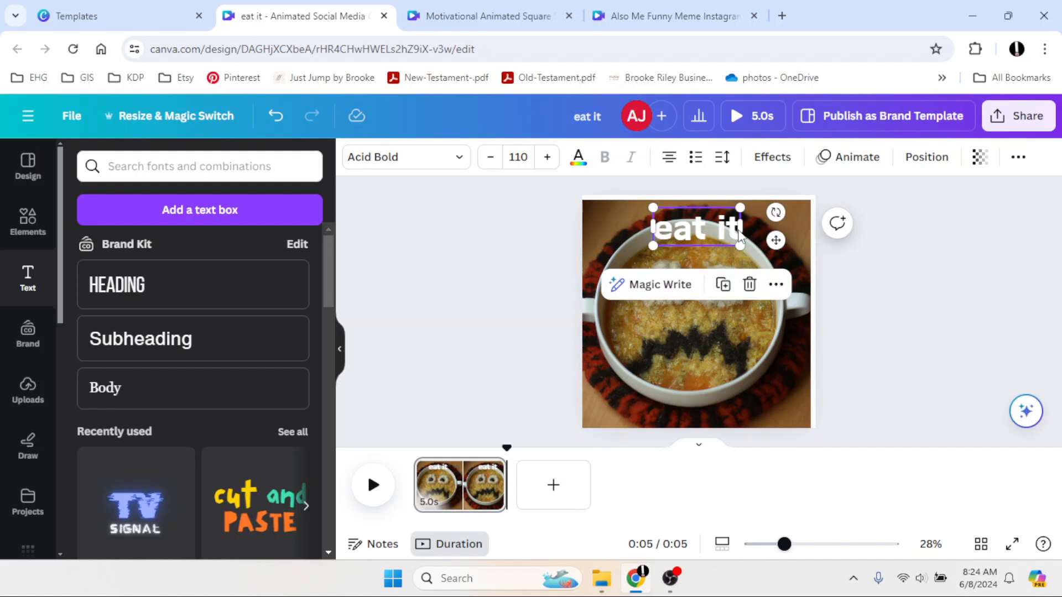
pyautogui.click(1017, 160)
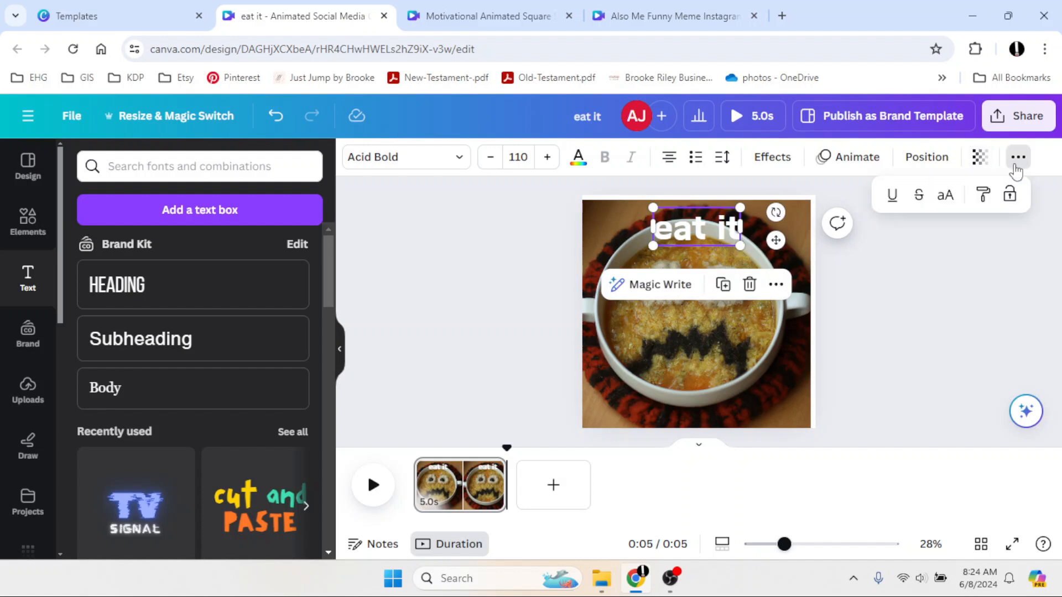
pyautogui.click(943, 199)
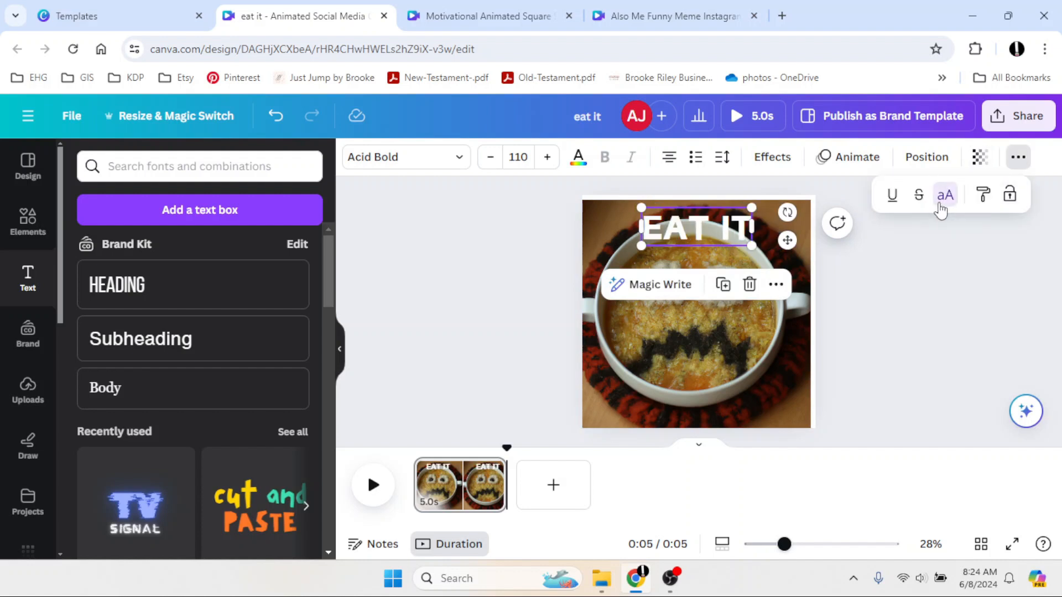
# Copy the EAT IT heading down to the bottom of the photo.
pyautogui.click(552, 262)
pyautogui.click(550, 266)
pyautogui.click(664, 233)
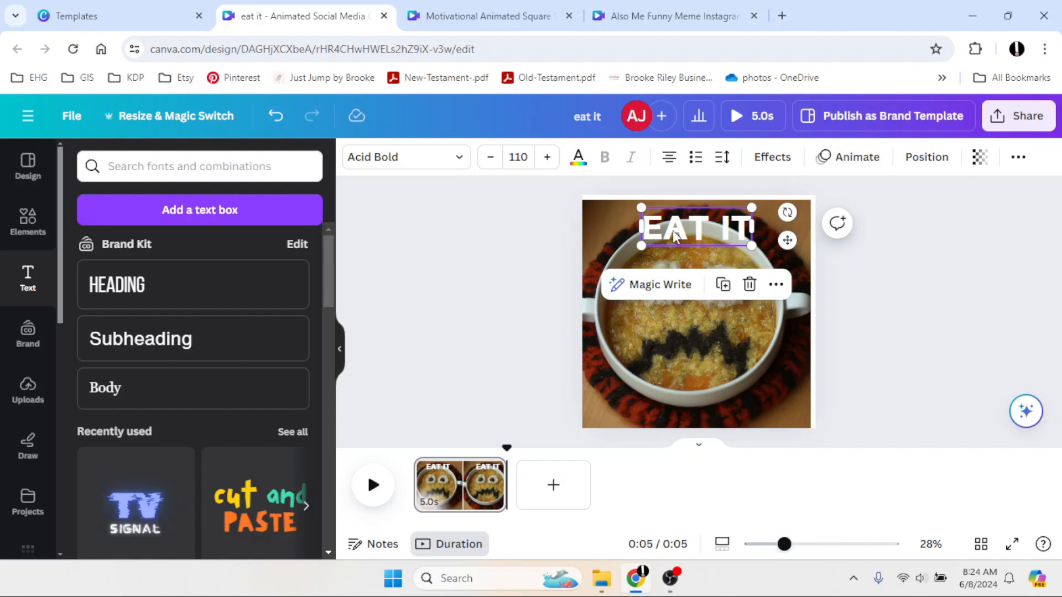
pyautogui.moveTo(673, 230); pyautogui.dragTo(670, 406)
# Change the copied text to DON'T WEAR IT! and widen its box to fit on one line.
pyautogui.doubleClick(722, 410)
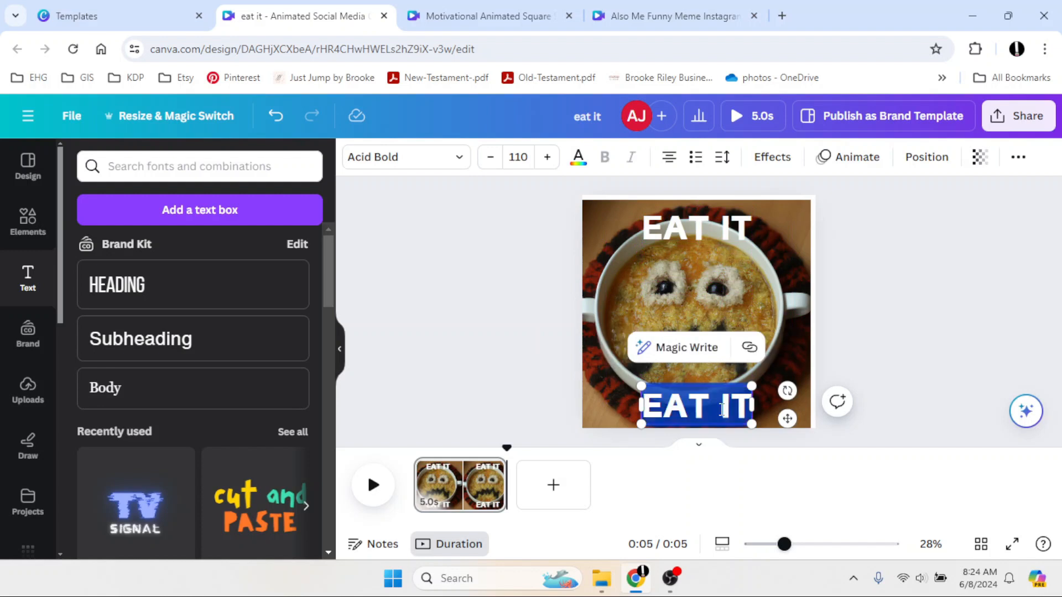
pyautogui.write('DON')
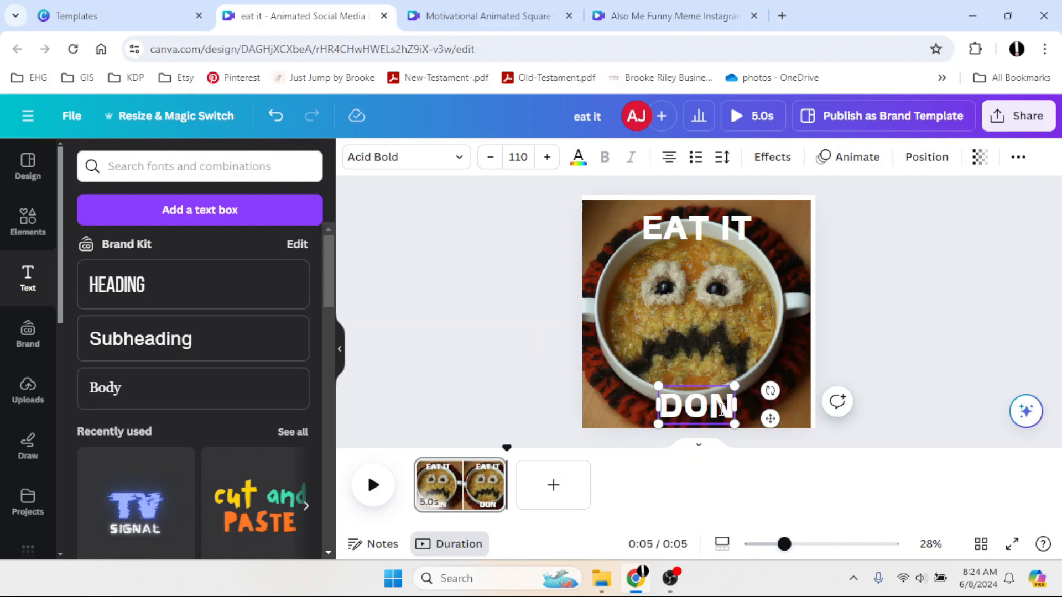
pyautogui.write("'T WEAR IT!")
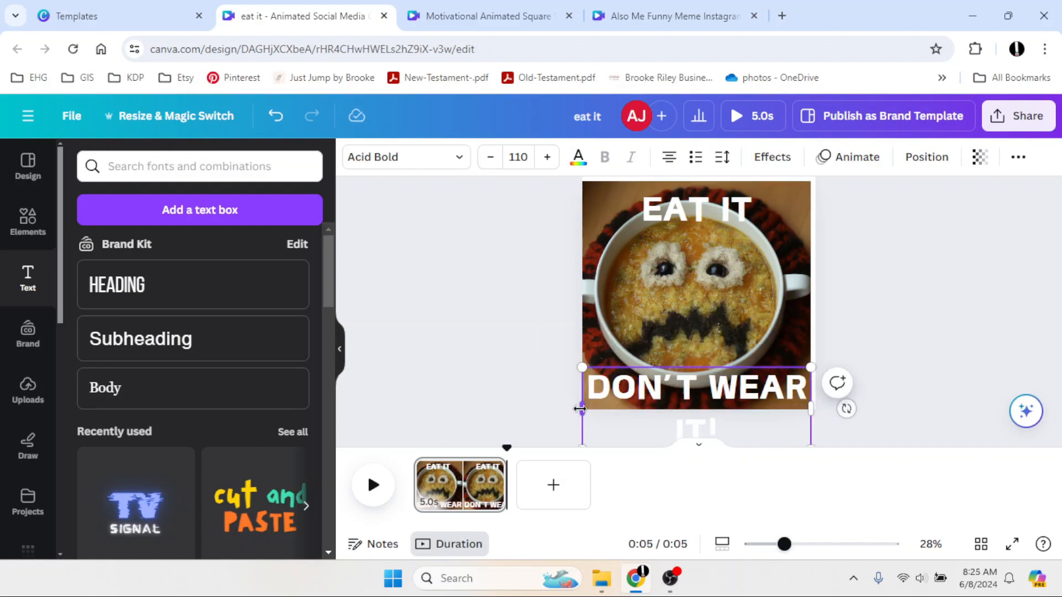
pyautogui.moveTo(580, 408)
pyautogui.mouseDown()
pyautogui.moveTo(520, 403)
pyautogui.moveTo(545, 387)
pyautogui.moveTo(584, 404)
pyautogui.mouseUp()
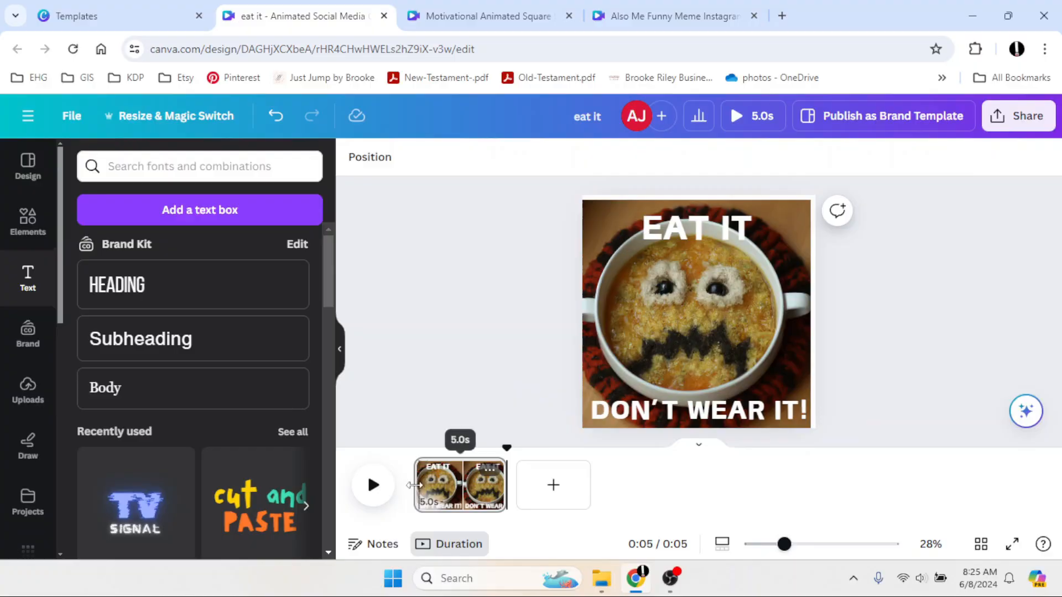
# Apply the Pop animation to the soup photo.
pyautogui.click(374, 485)
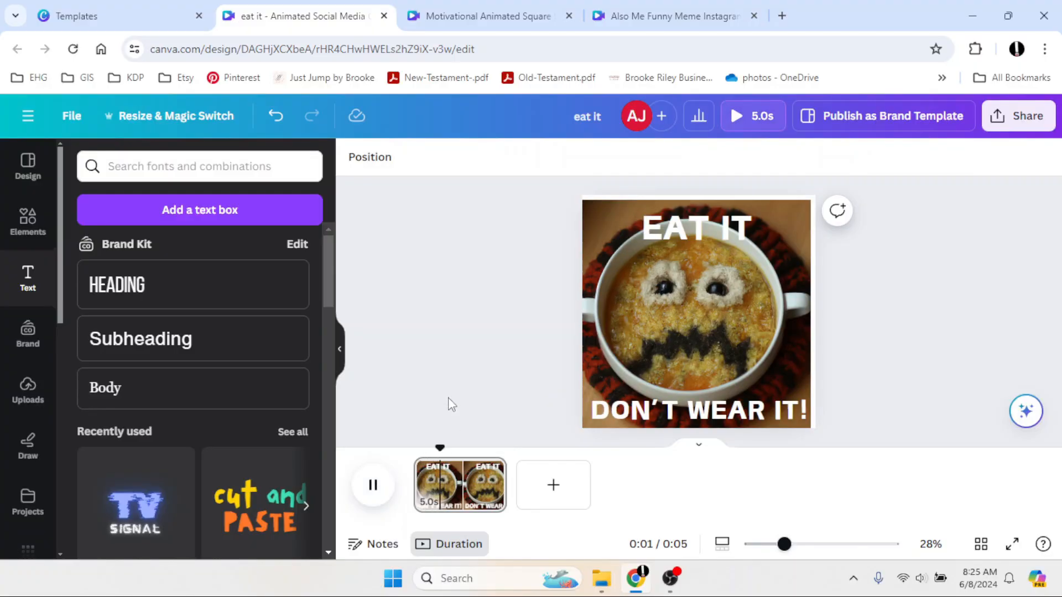
pyautogui.click(636, 333)
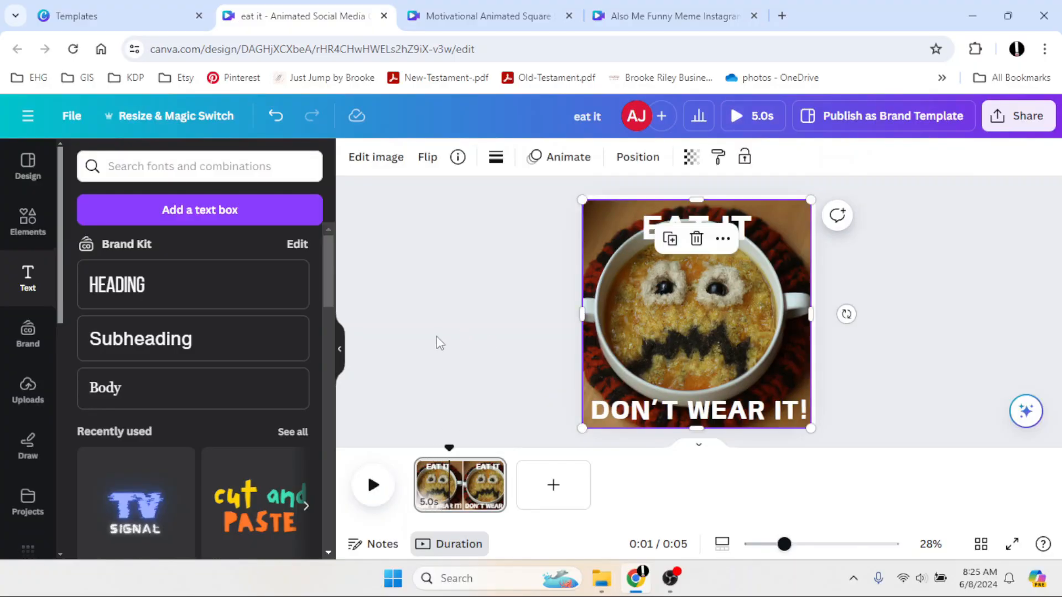
pyautogui.click(340, 350)
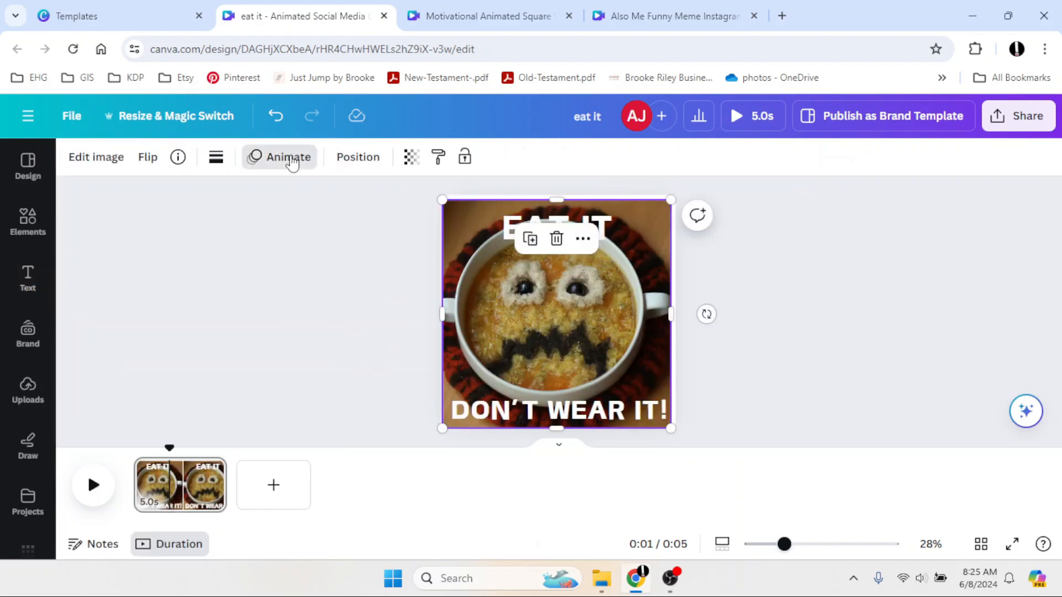
pyautogui.click(289, 158)
pyautogui.scroll(-2, 286, 409)
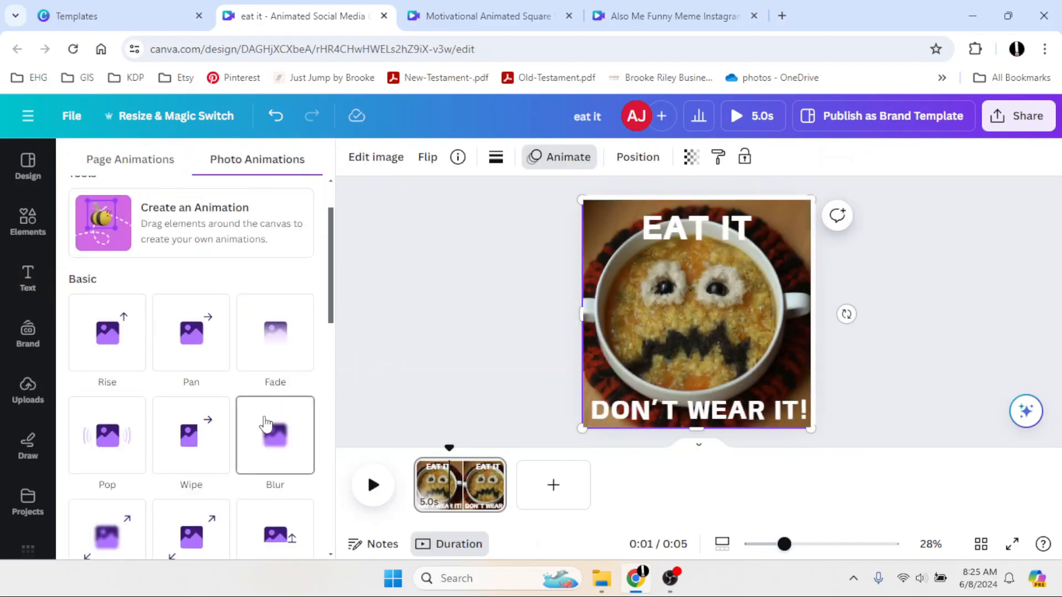
pyautogui.click(140, 454)
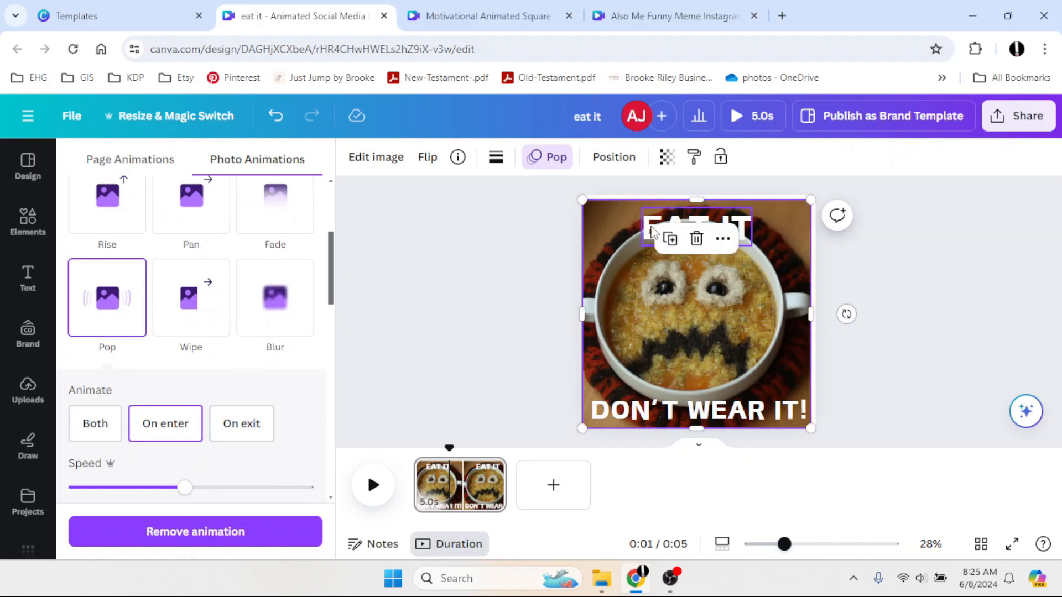
# Apply the Rise text animation to both the EAT IT and DON'T WEAR IT! text boxes.
pyautogui.click(744, 229)
pyautogui.click(536, 241)
pyautogui.click(538, 237)
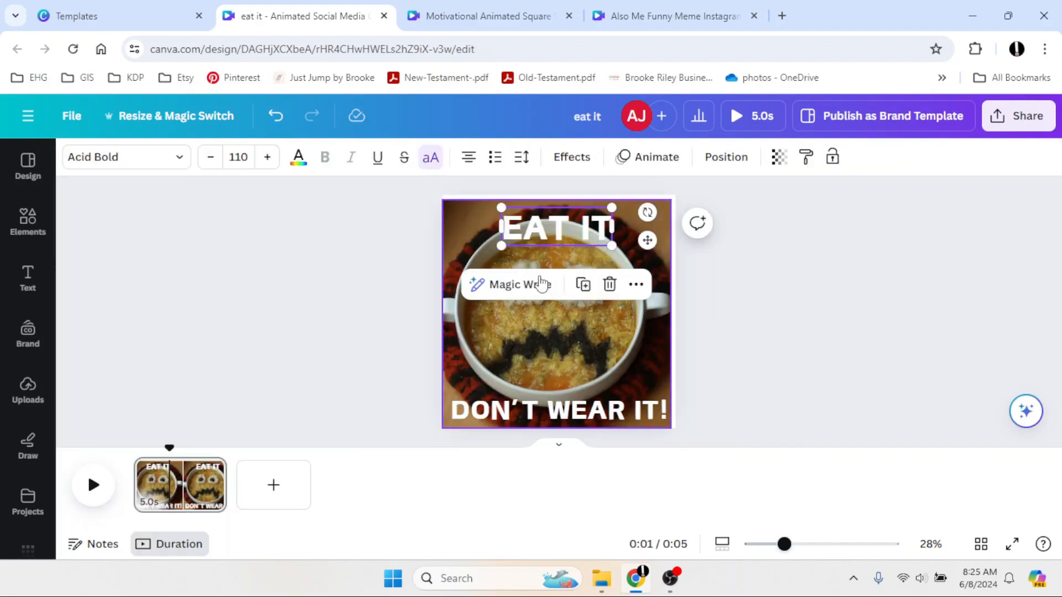
pyautogui.keyDown('shift'); pyautogui.click(534, 409); pyautogui.keyUp('shift')
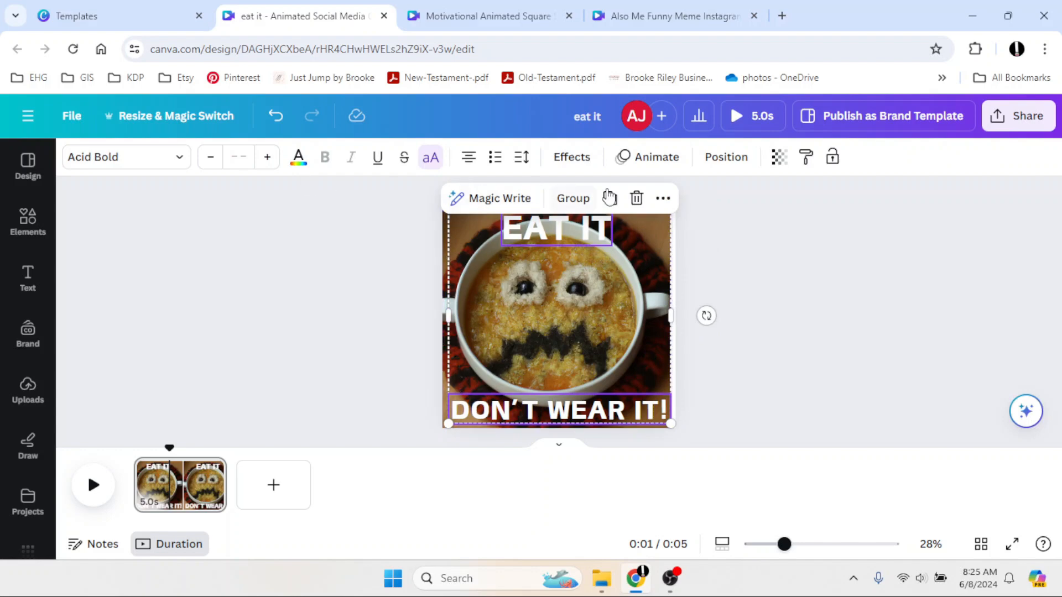
pyautogui.click(646, 157)
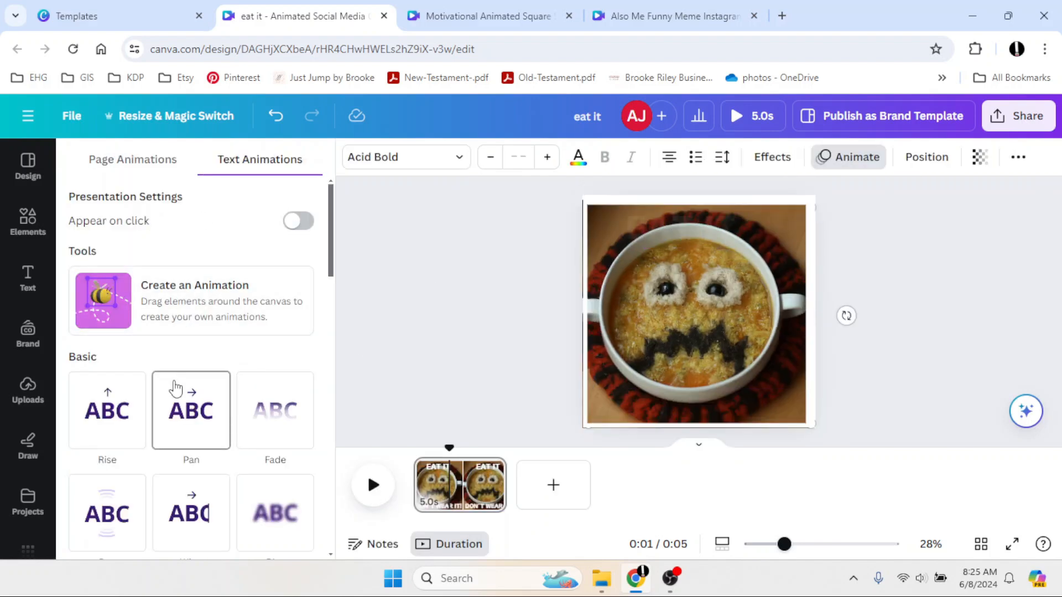
pyautogui.click(130, 442)
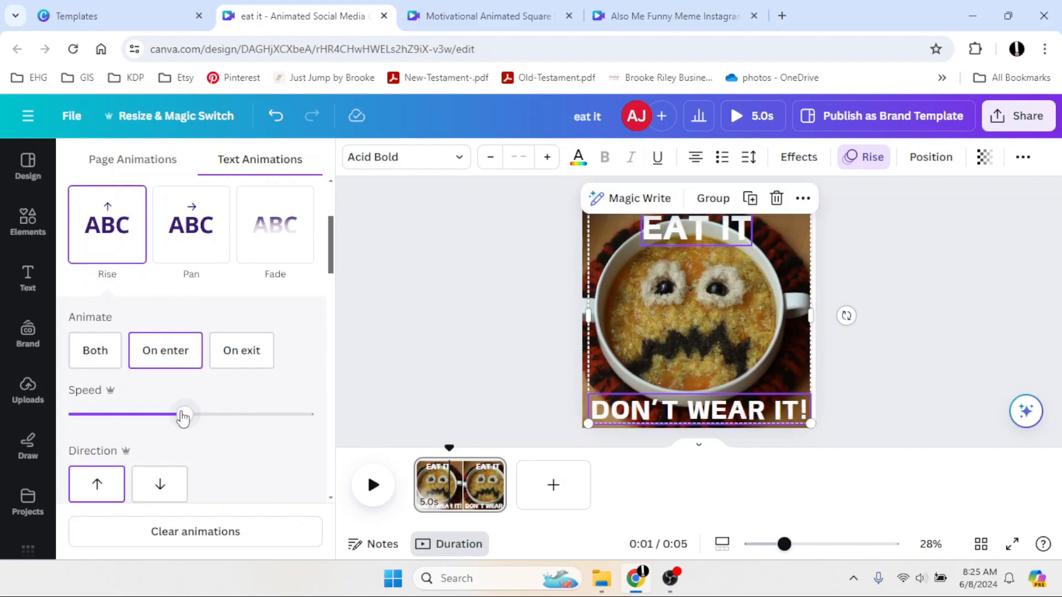
pyautogui.press('Escape')
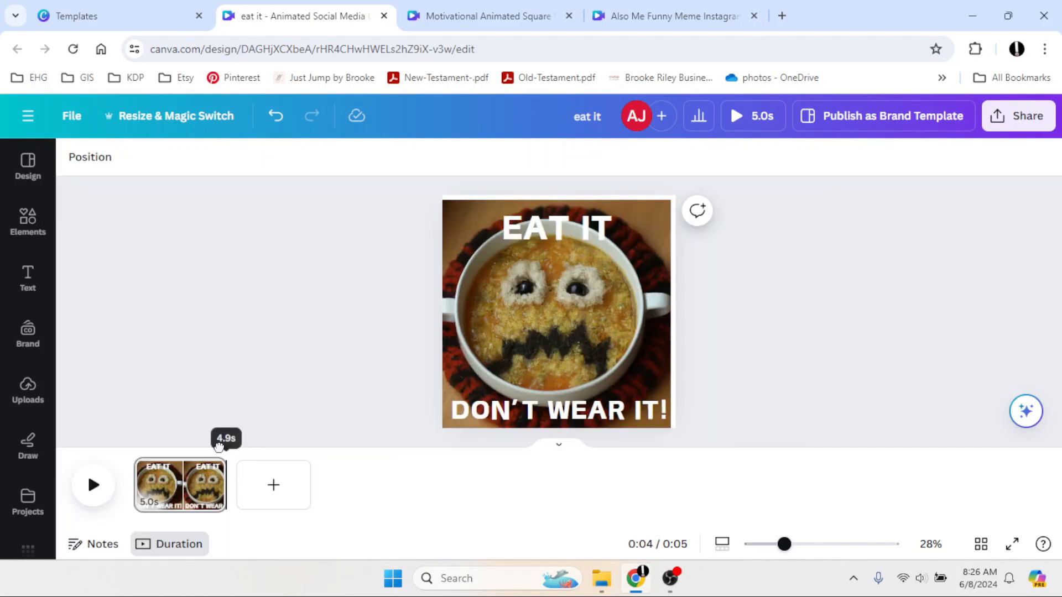
# Play a full preview of the animated design.
pyautogui.click(94, 485)
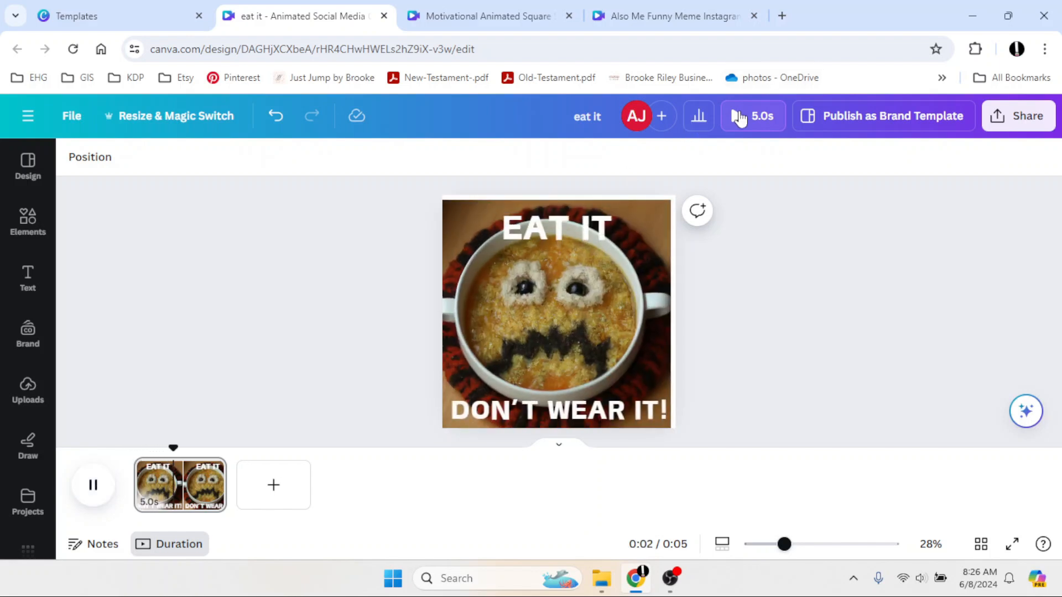
pyautogui.click(741, 124)
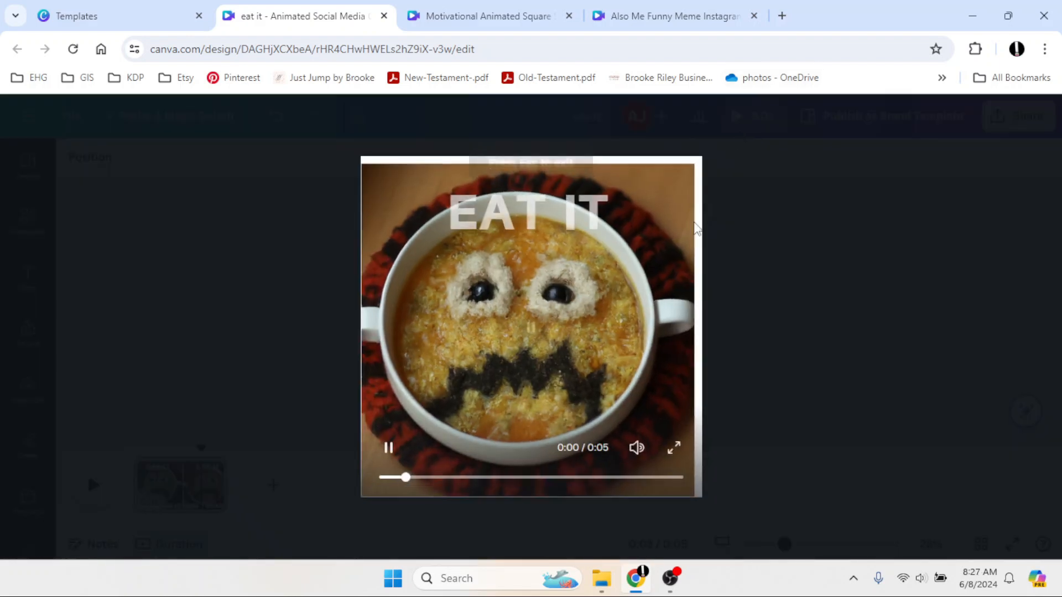
pyautogui.click(62, 123)
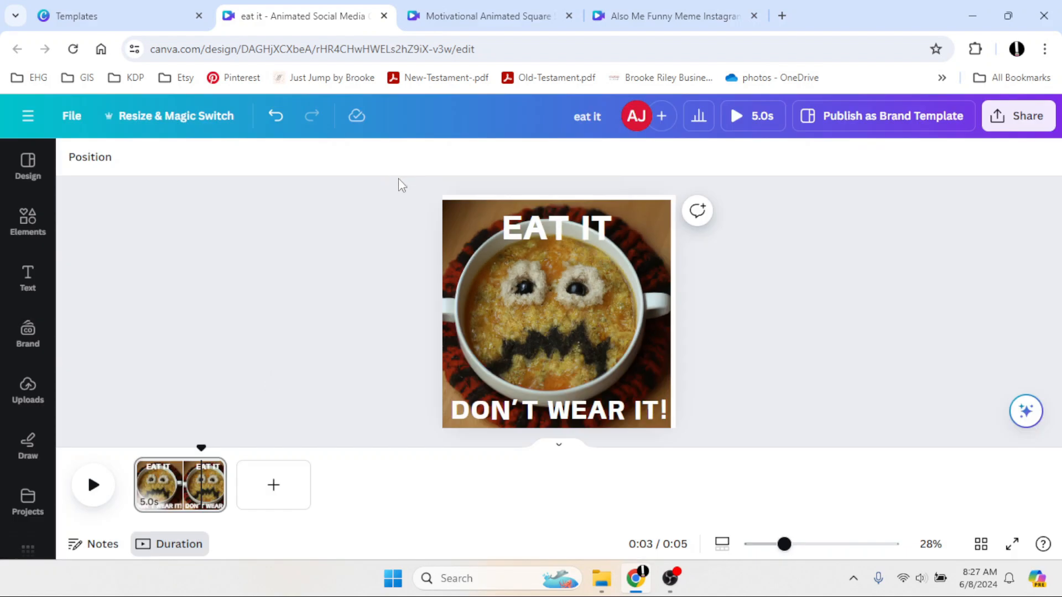
# Select all elements on the page and clear their animations.
pyautogui.moveTo(402, 185); pyautogui.dragTo(653, 310)
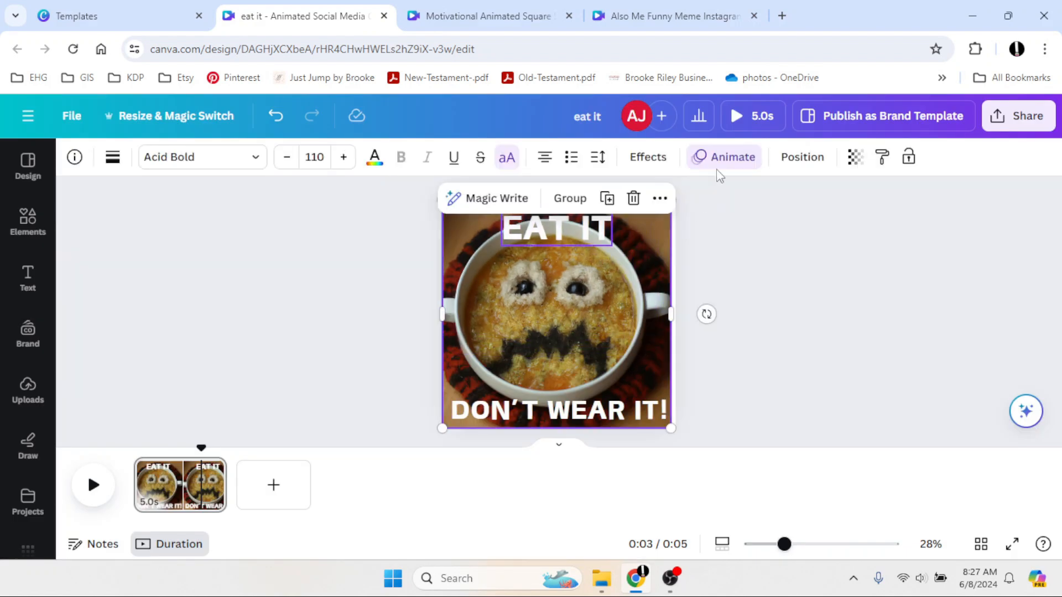
pyautogui.click(716, 158)
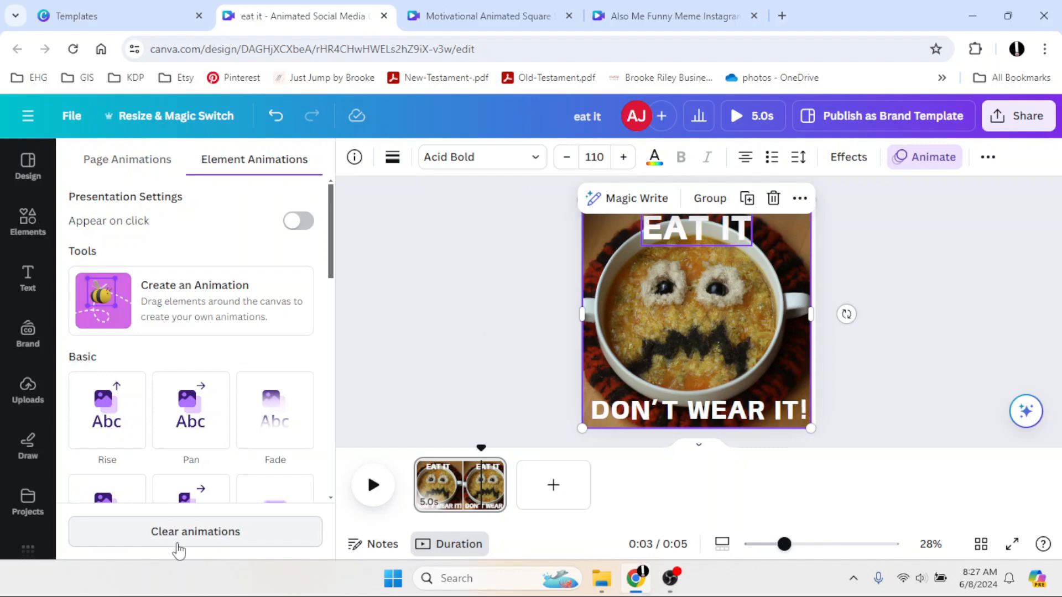
pyautogui.click(178, 548)
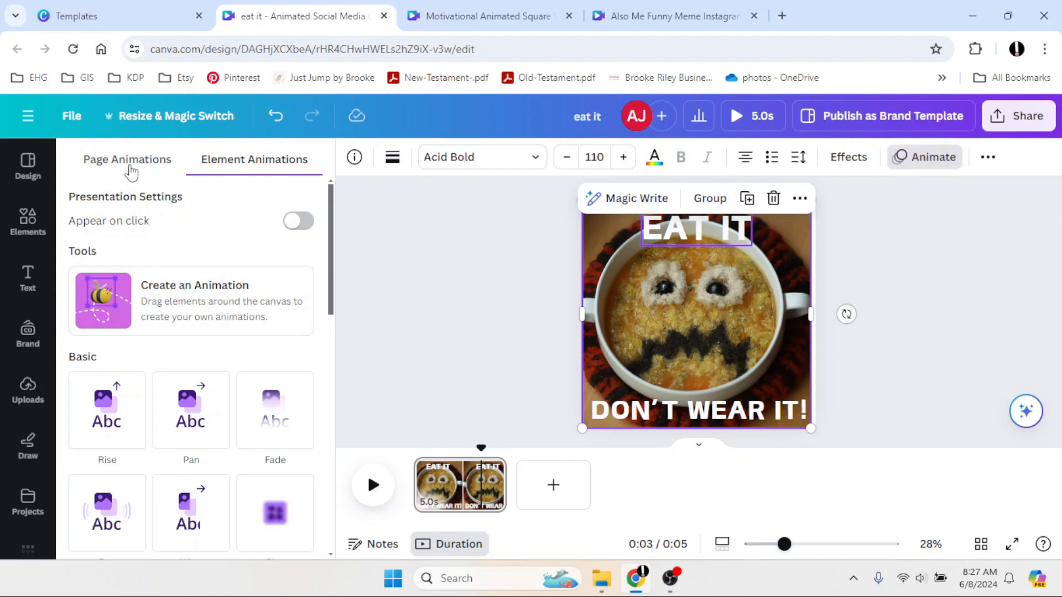
# Apply the Simple page animation combination to the whole design.
pyautogui.click(127, 162)
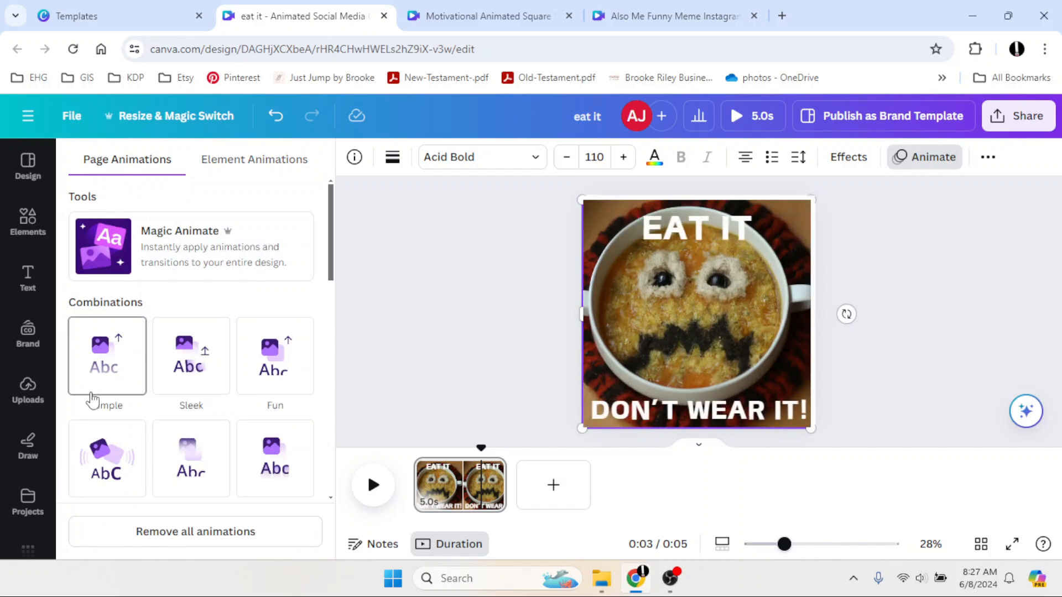
pyautogui.click(249, 329)
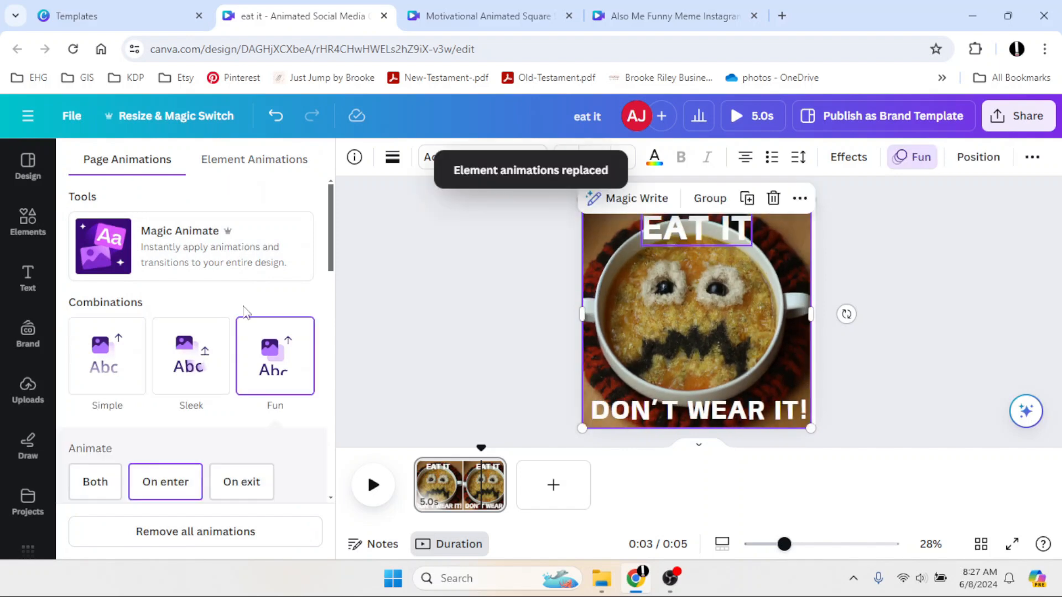
pyautogui.scroll(-2, 267, 391)
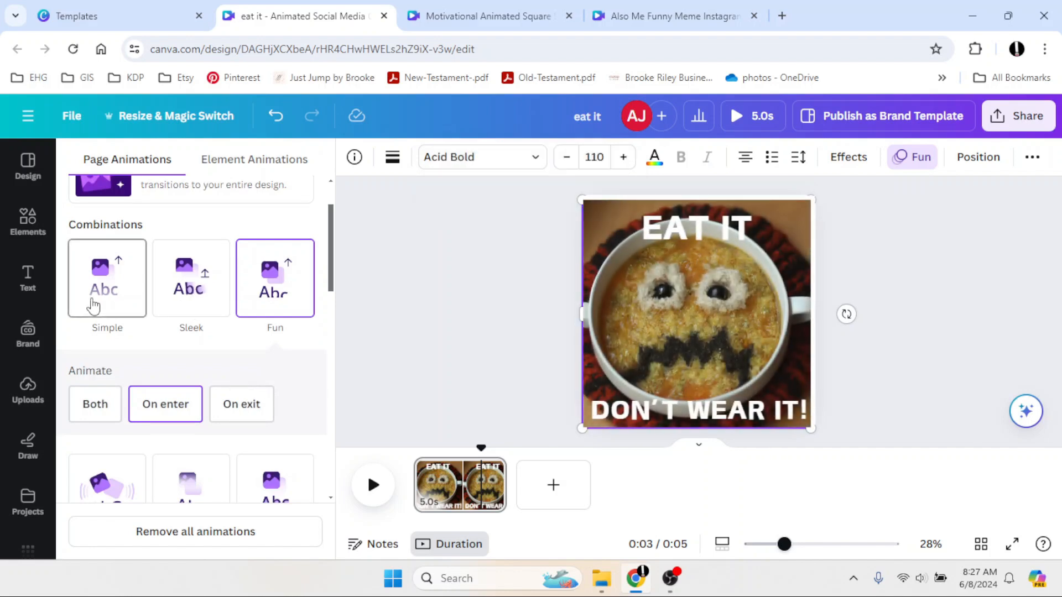
pyautogui.click(93, 305)
pyautogui.click(478, 297)
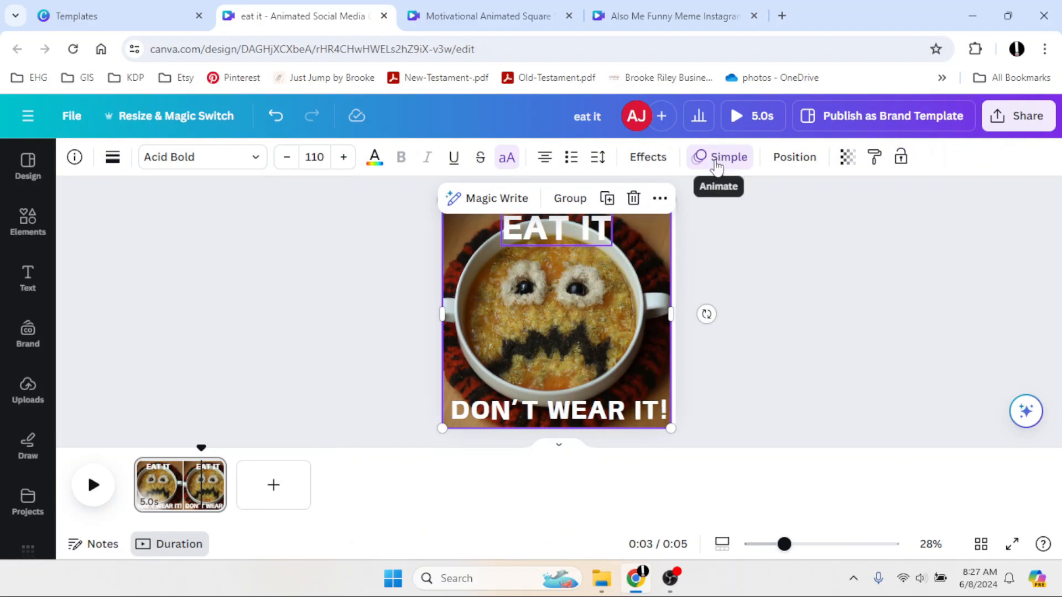
pyautogui.click(321, 394)
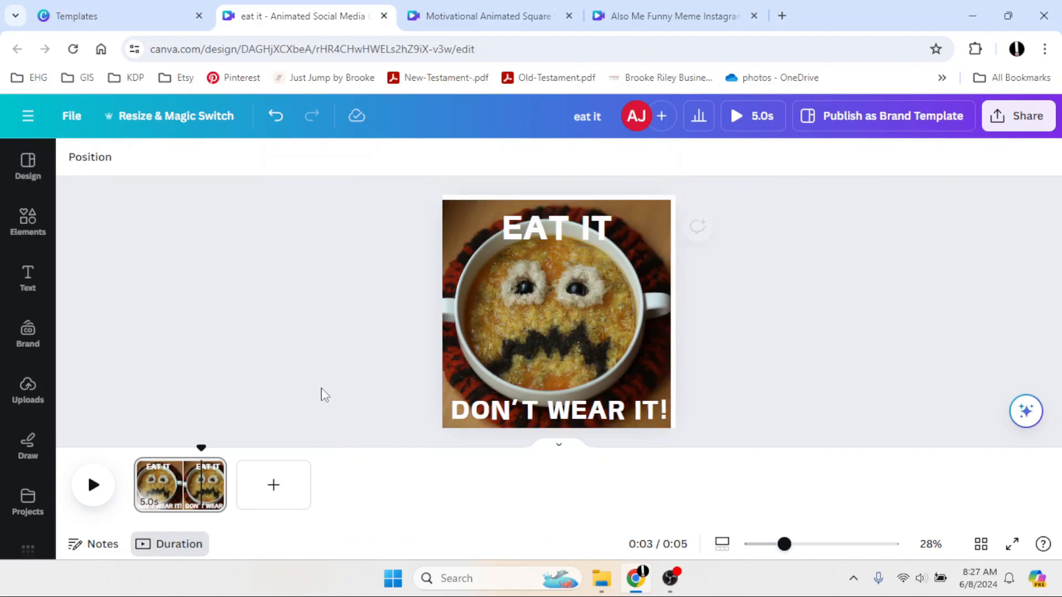
# Check the animations now applied to the photo and the text elements.
pyautogui.click(464, 367)
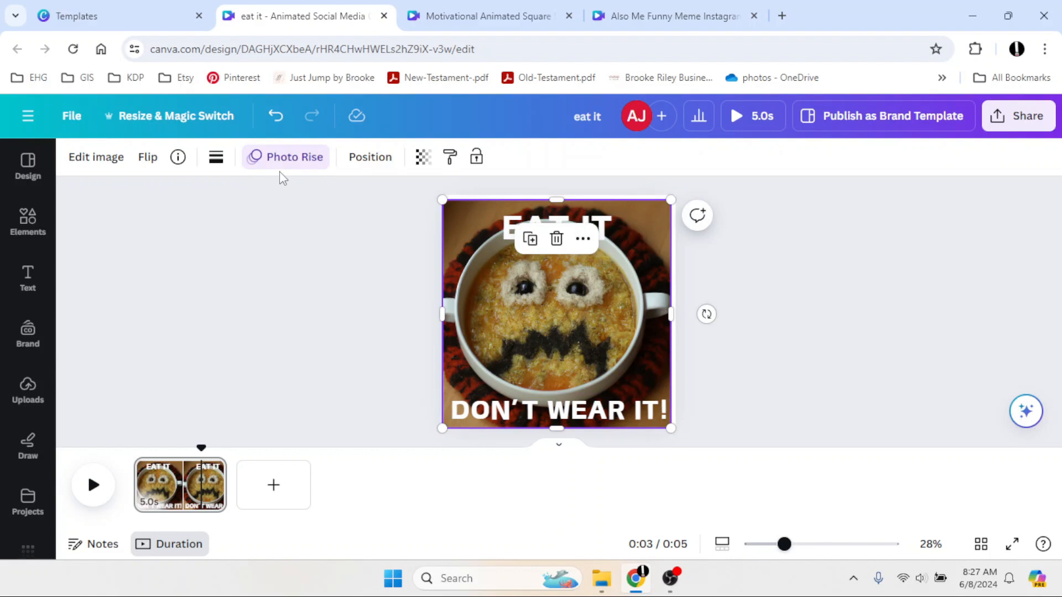
pyautogui.click(218, 224)
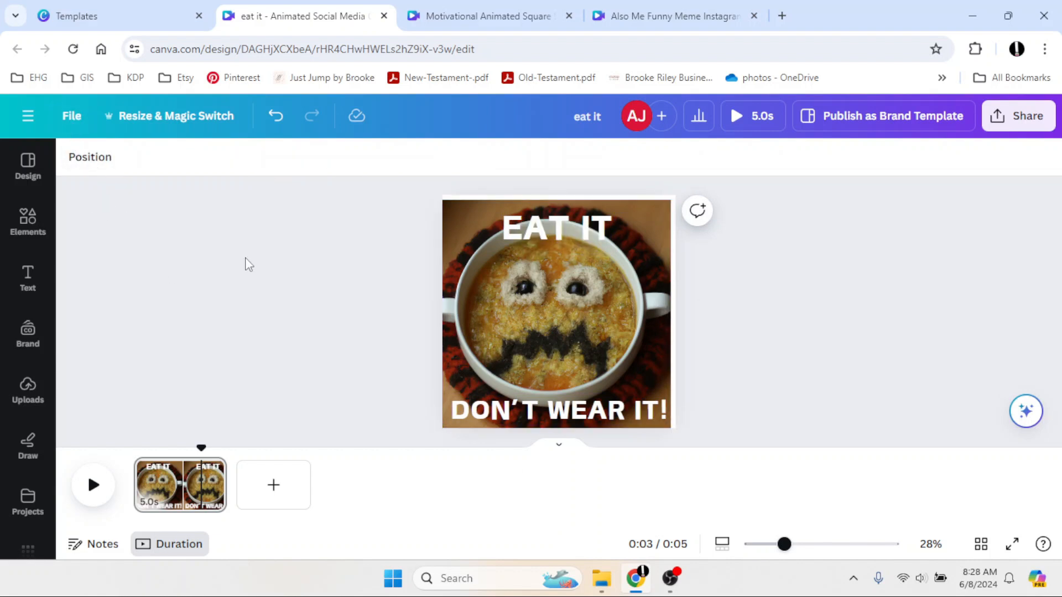
pyautogui.moveTo(396, 207); pyautogui.dragTo(779, 507)
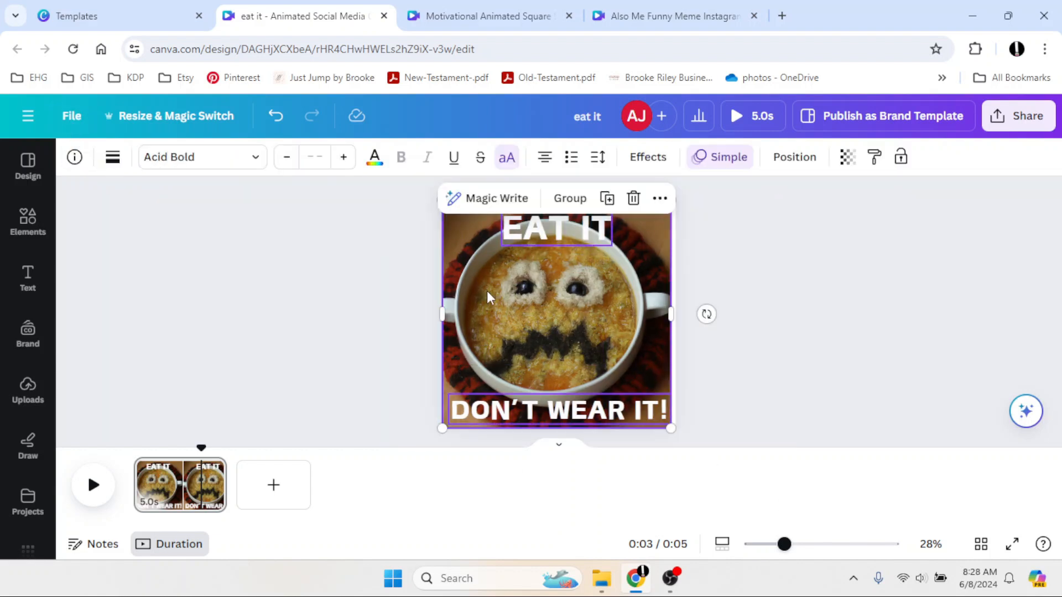
pyautogui.click(721, 158)
pyautogui.click(388, 375)
pyautogui.click(190, 354)
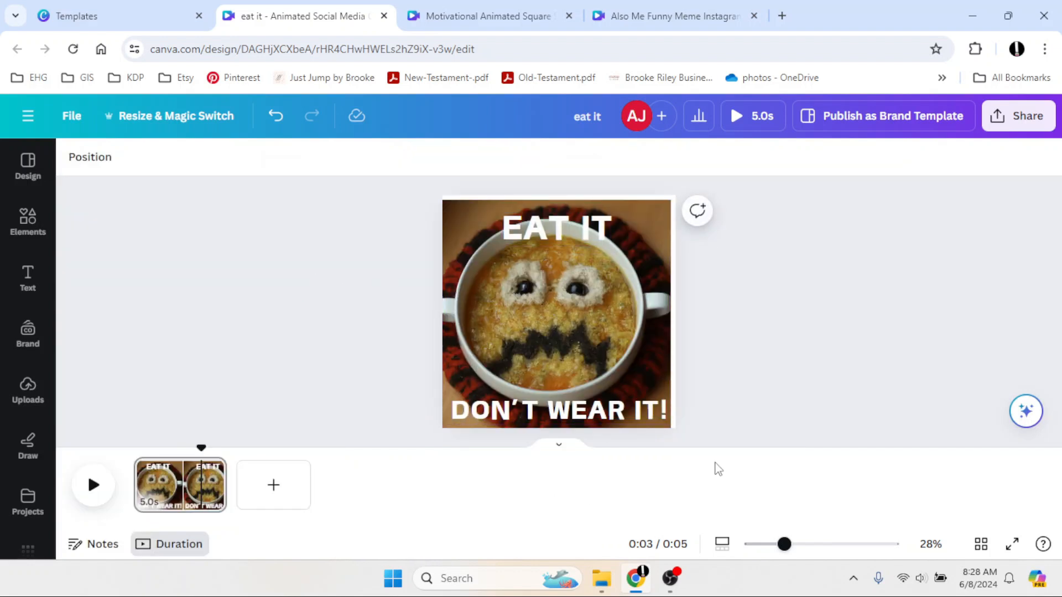
# Select all elements on the page and apply Magic Animate from the page animations.
pyautogui.moveTo(404, 206); pyautogui.dragTo(712, 460)
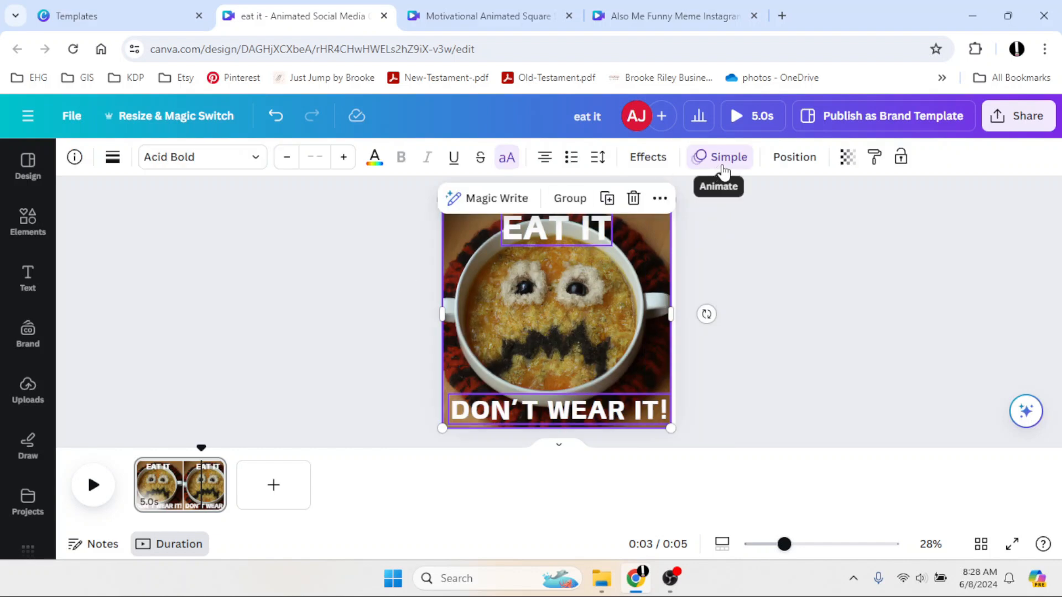
pyautogui.click(723, 169)
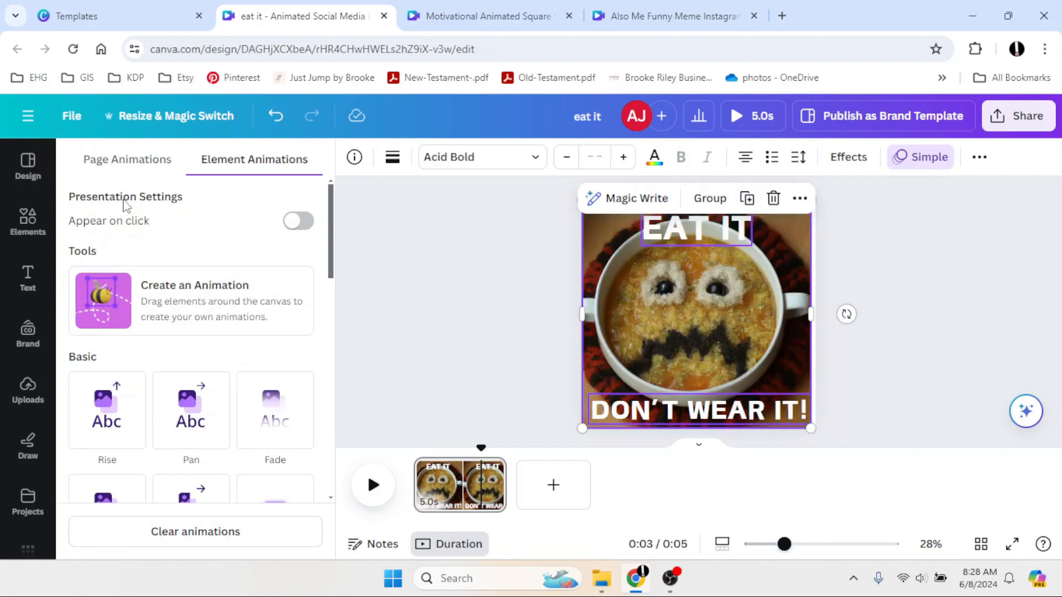
pyautogui.click(126, 161)
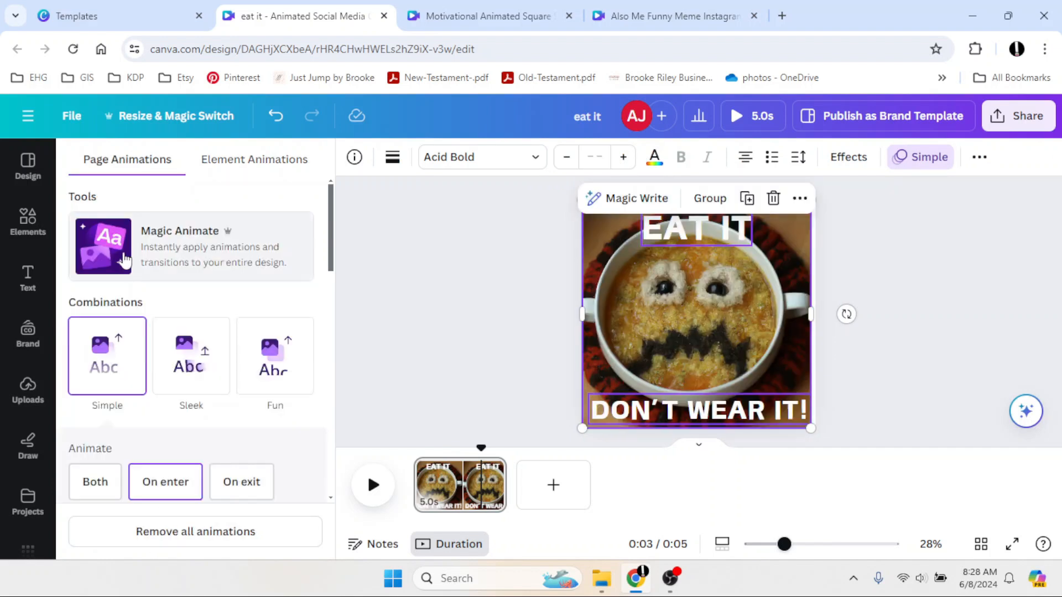
pyautogui.click(124, 260)
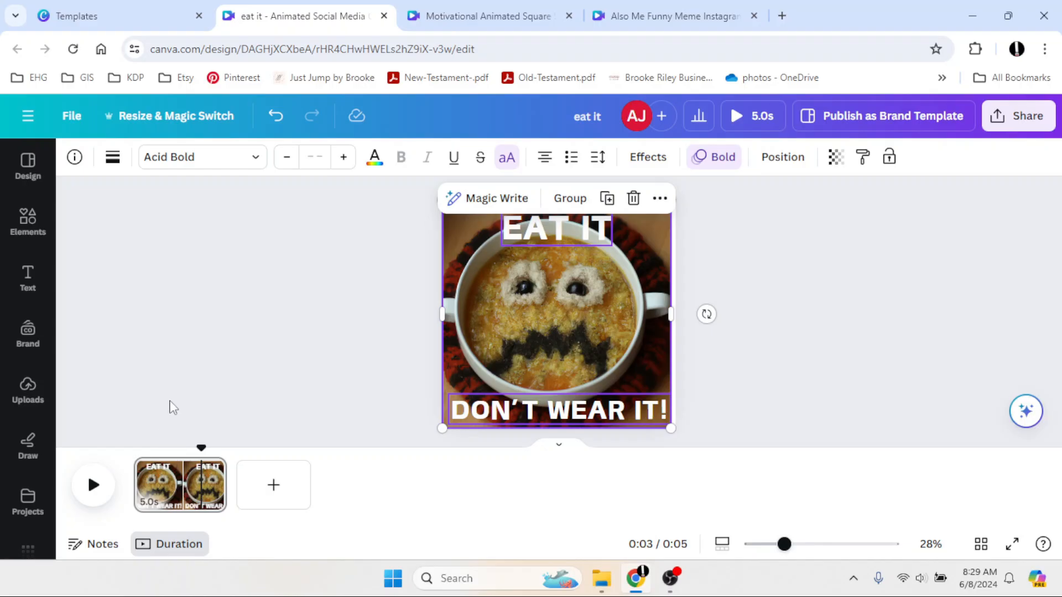
pyautogui.click(171, 408)
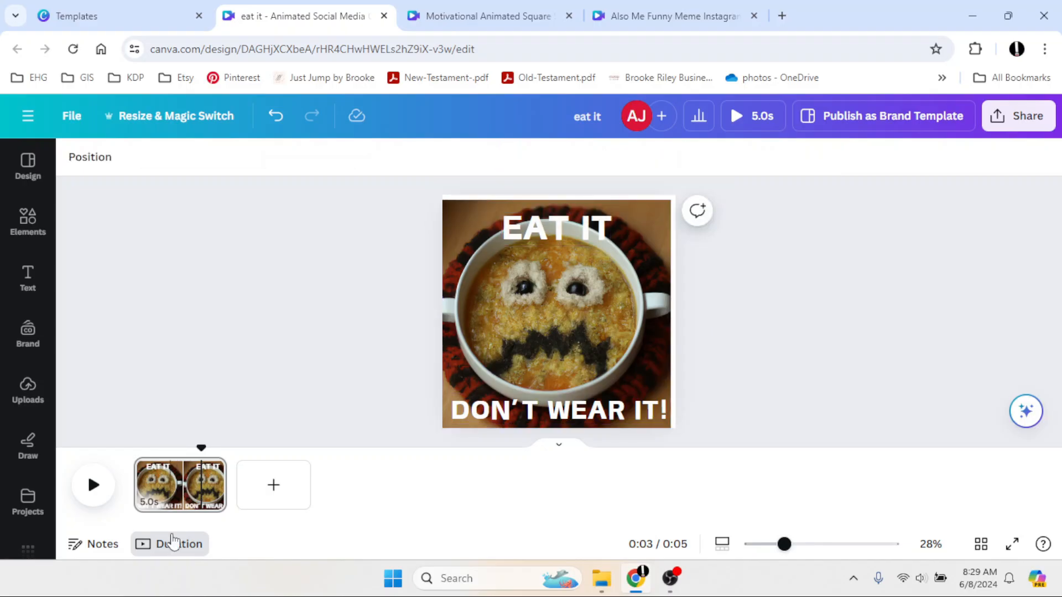
# Set the page's duration to 3.0 seconds.
pyautogui.click(168, 498)
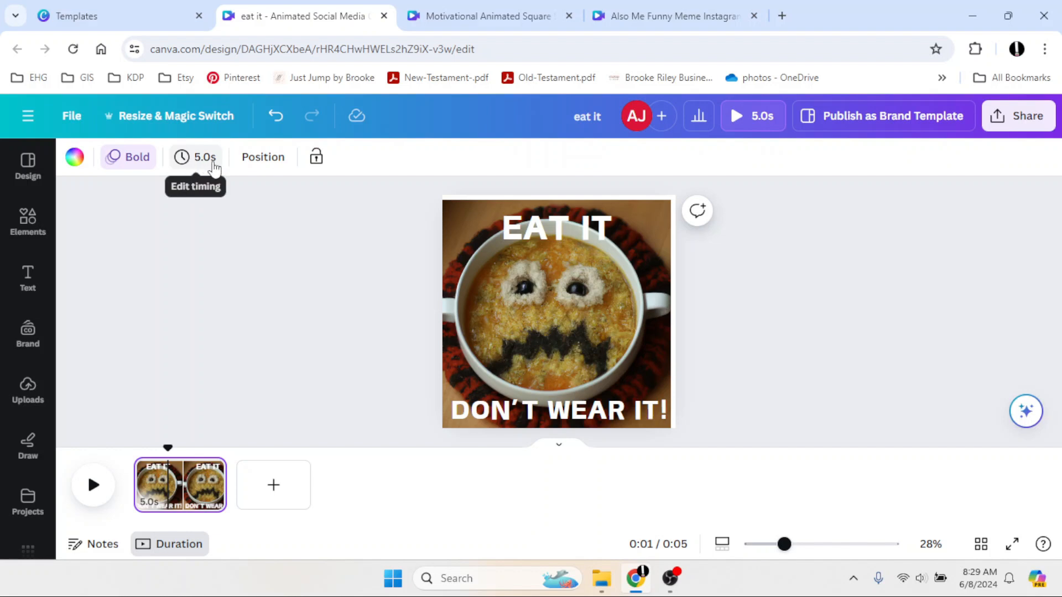
pyautogui.click(214, 158)
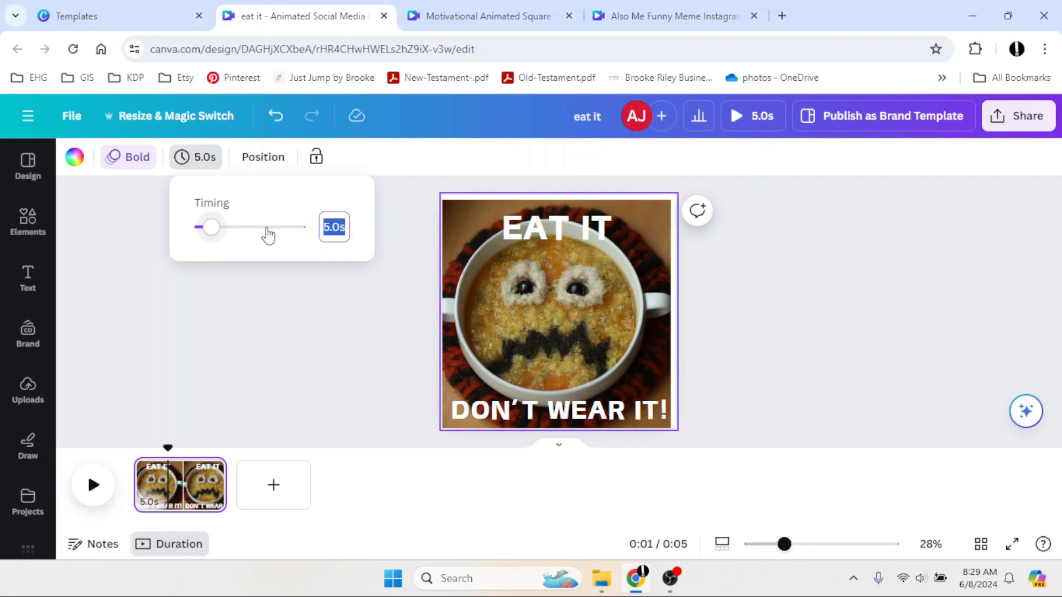
pyautogui.moveTo(206, 235); pyautogui.dragTo(200, 227)
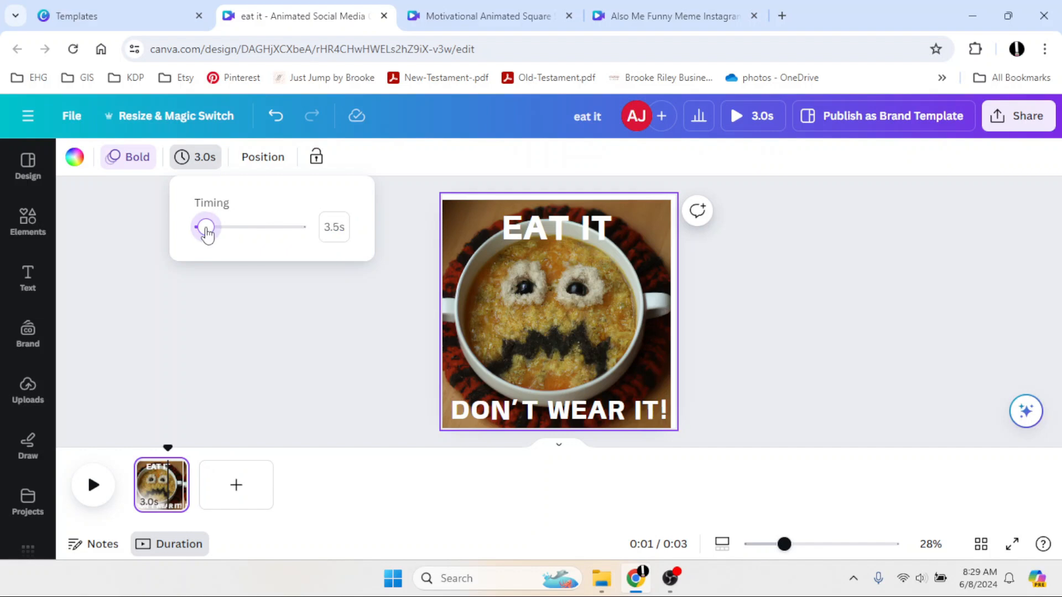
# Start a new blank Animated Social Media design.
pyautogui.click(743, 122)
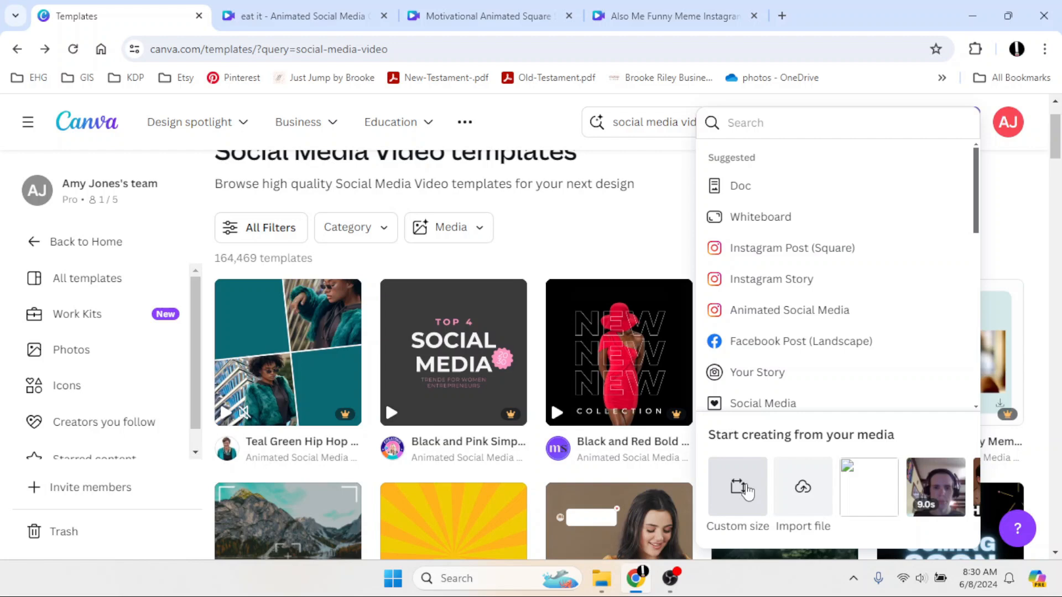
pyautogui.click(751, 310)
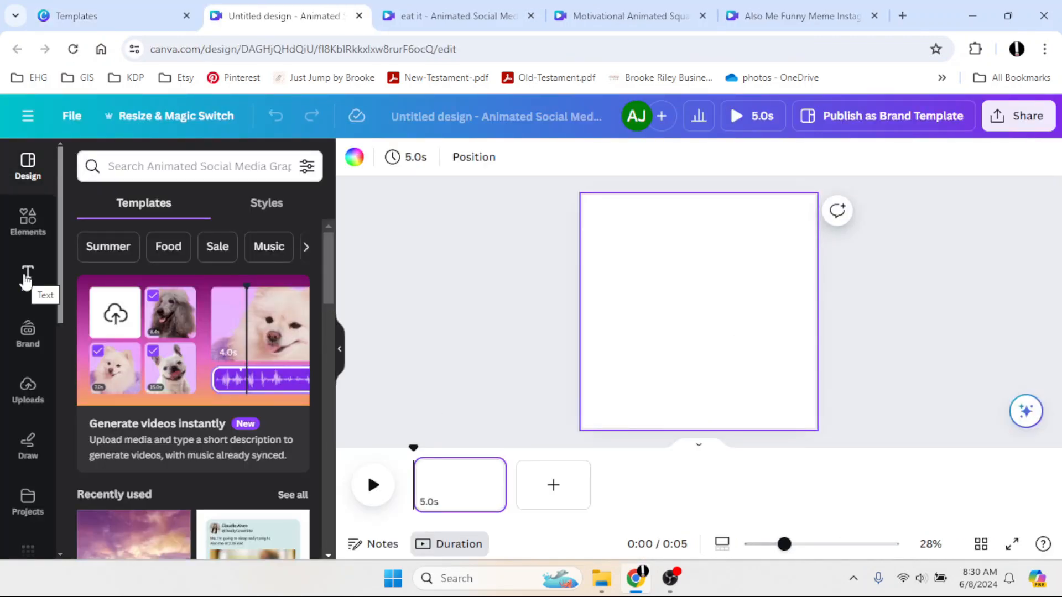
# Add a heading reading "LET'S BOUNCE" and move it up near the top of the page.
pyautogui.click(26, 279)
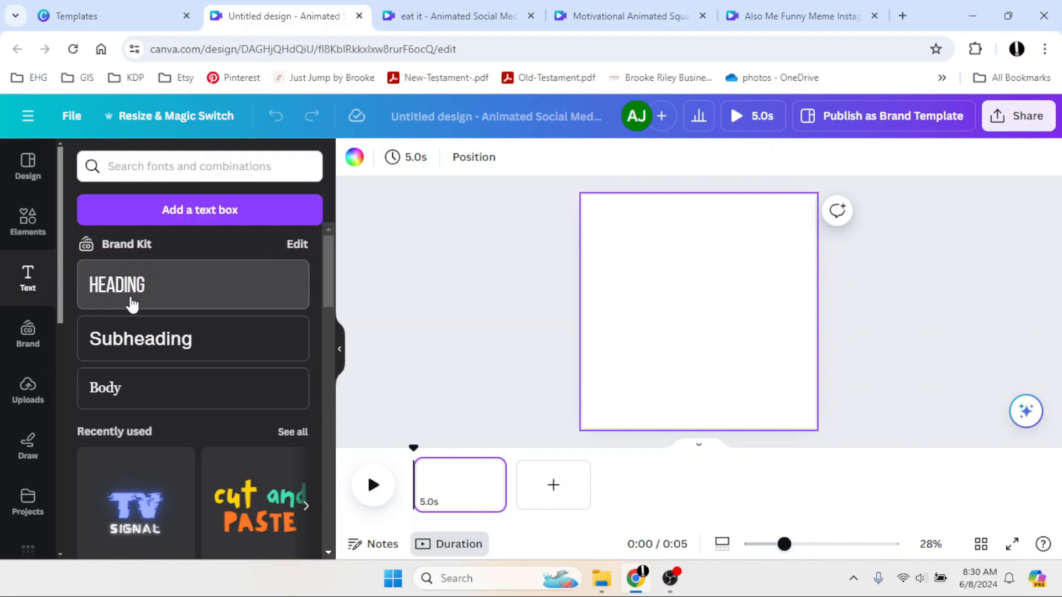
pyautogui.click(133, 301)
pyautogui.write("LET'S BOUNCE")
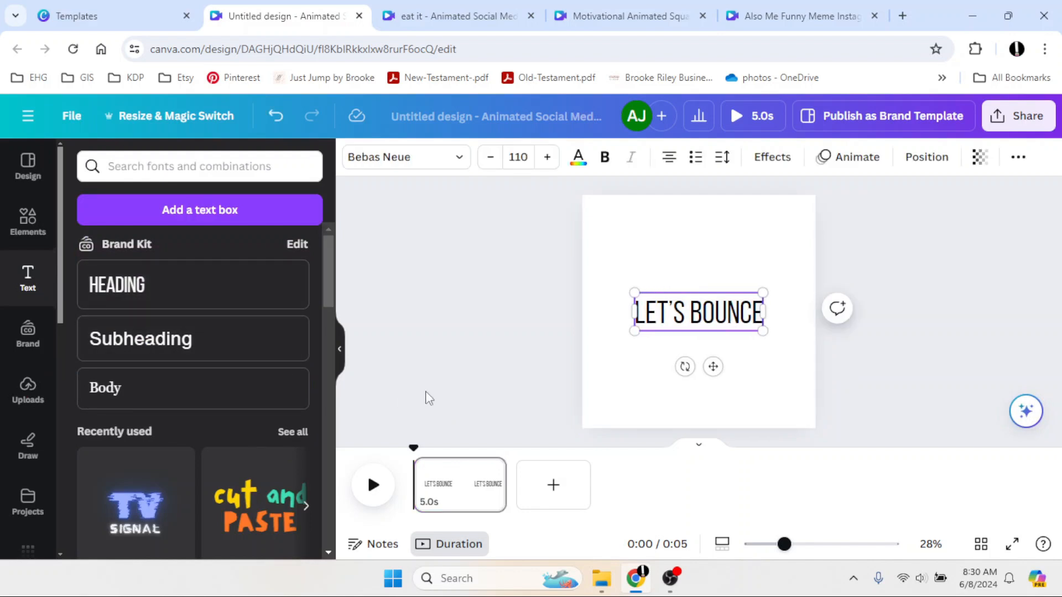
pyautogui.moveTo(713, 366); pyautogui.dragTo(706, 295)
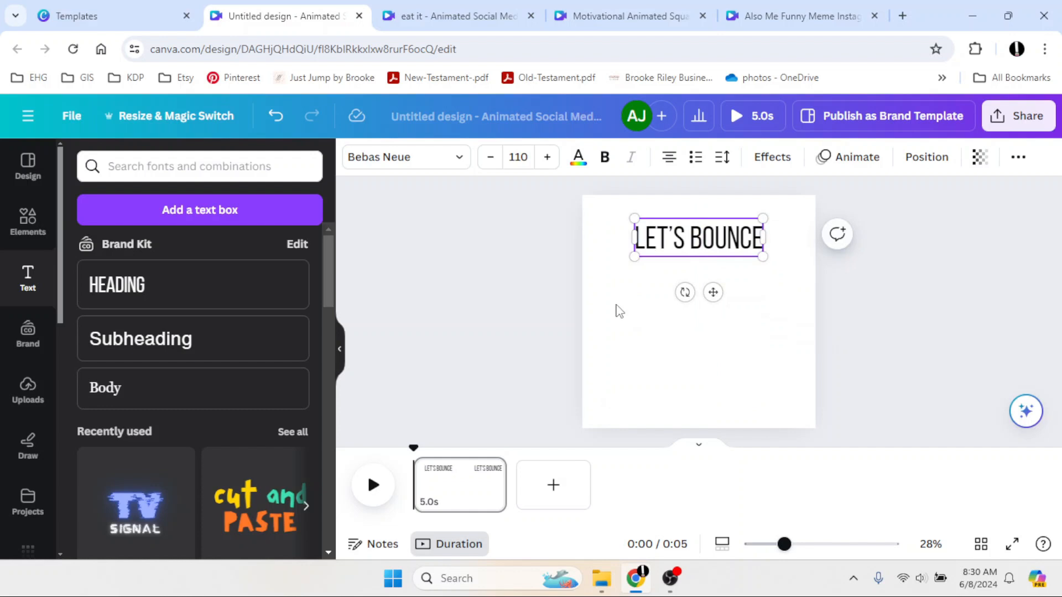
pyautogui.click(539, 310)
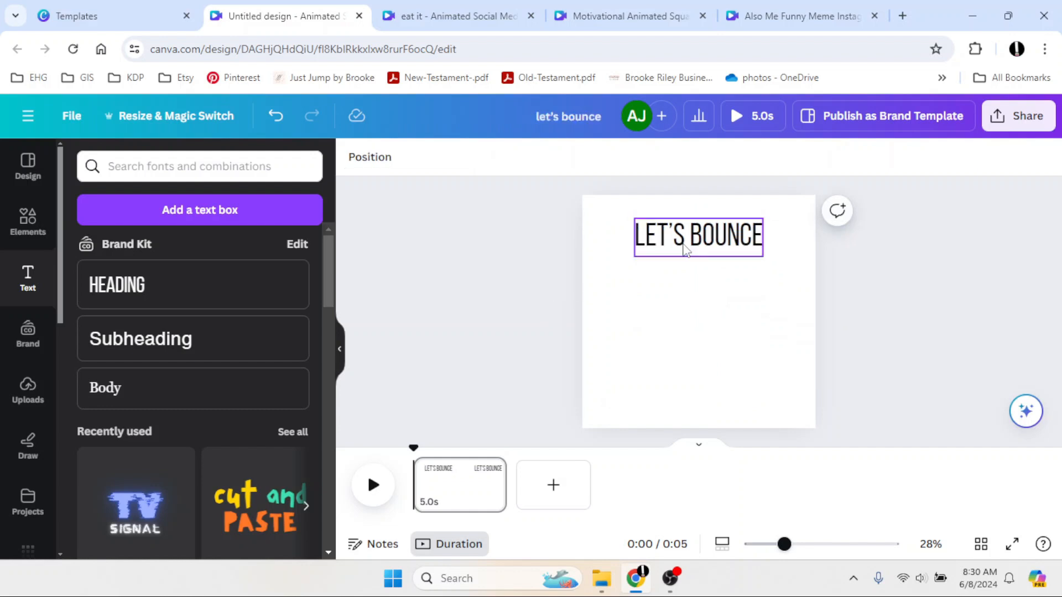
# Add a circle element to the page and color it red.
pyautogui.click(27, 222)
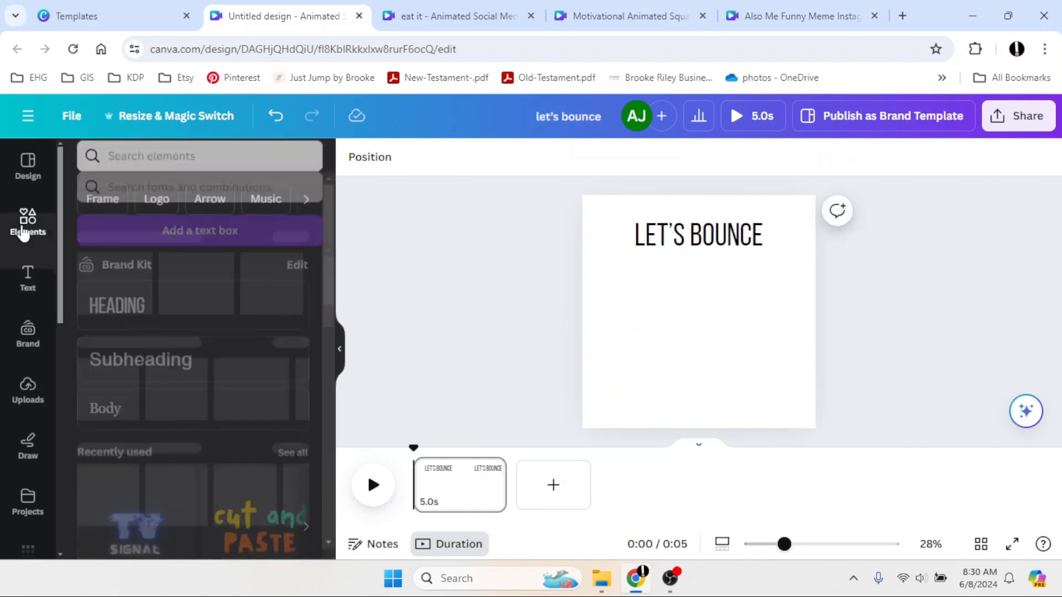
pyautogui.click(244, 293)
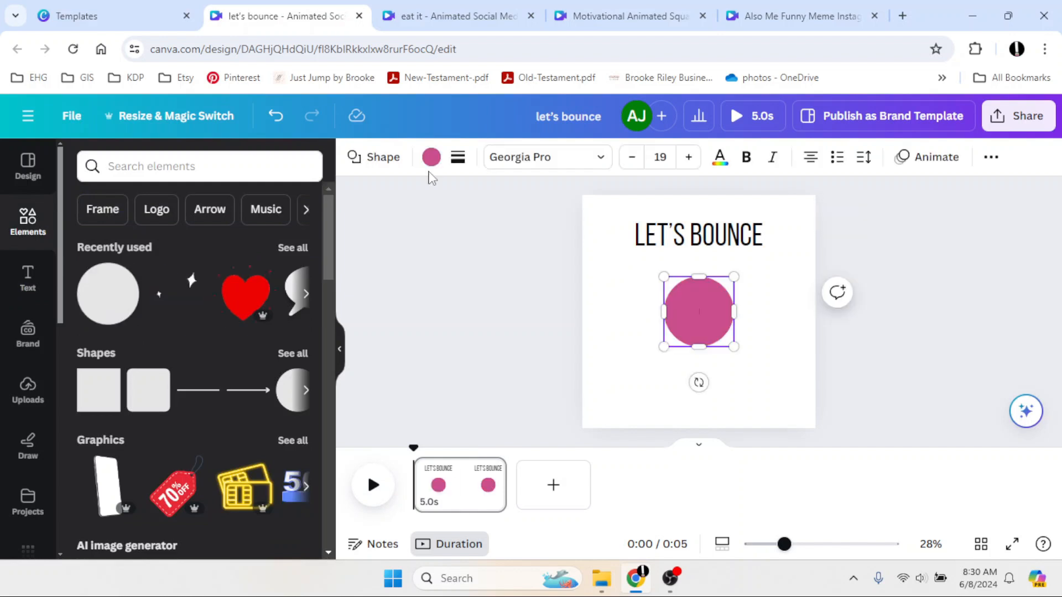
pyautogui.click(432, 160)
pyautogui.click(296, 438)
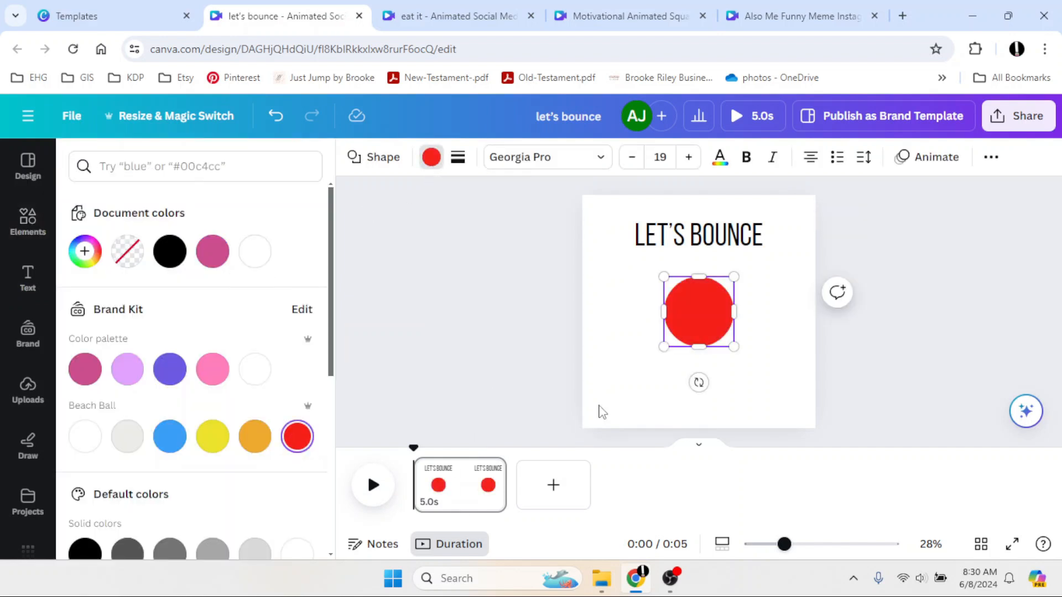
# Shrink the red circle to a small dot placed below the heading's left end.
pyautogui.moveTo(736, 347); pyautogui.dragTo(642, 334)
pyautogui.press('Escape')
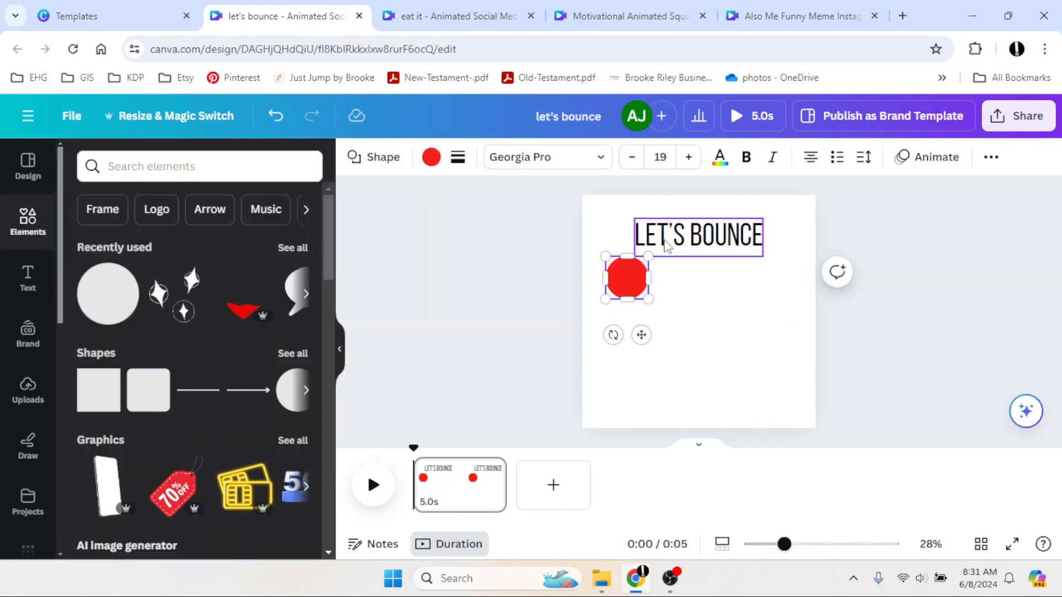
pyautogui.click(718, 229)
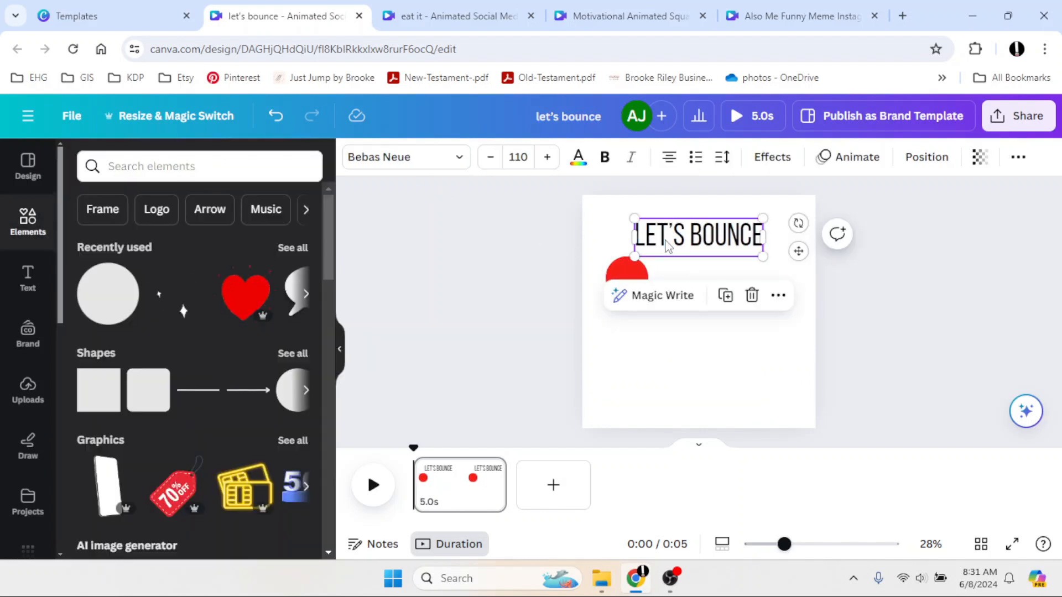
pyautogui.click(513, 240)
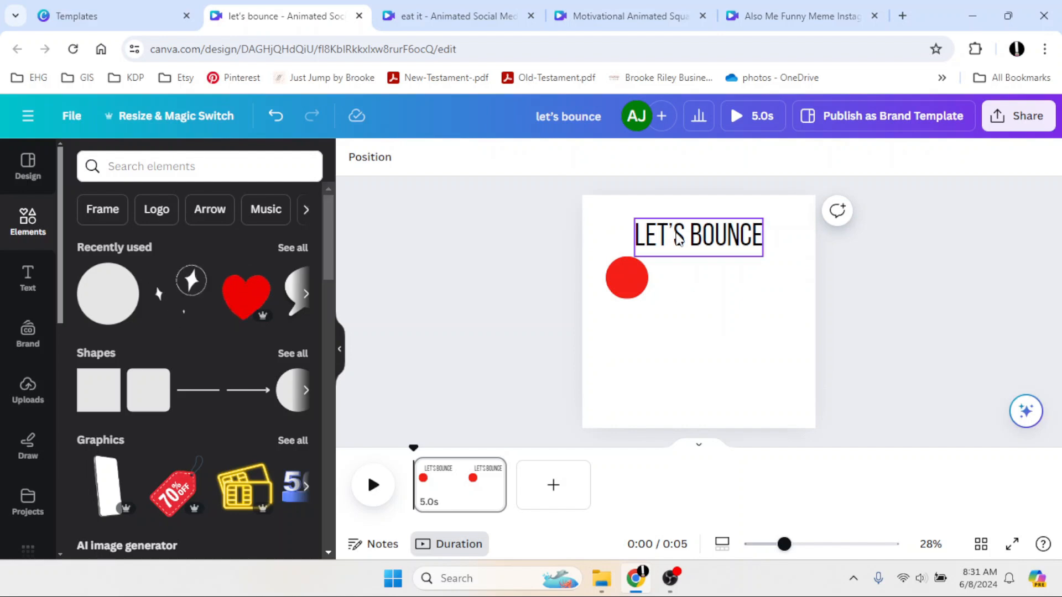
# Apply the Pop text animation to the heading with a slower speed and preview it.
pyautogui.click(696, 235)
pyautogui.click(848, 157)
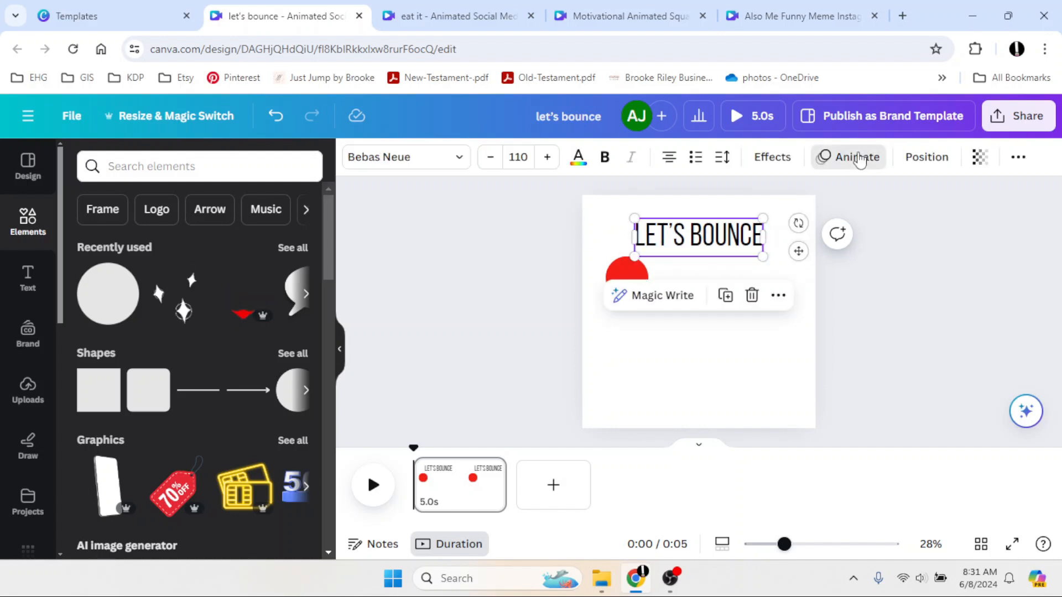
pyautogui.click(106, 432)
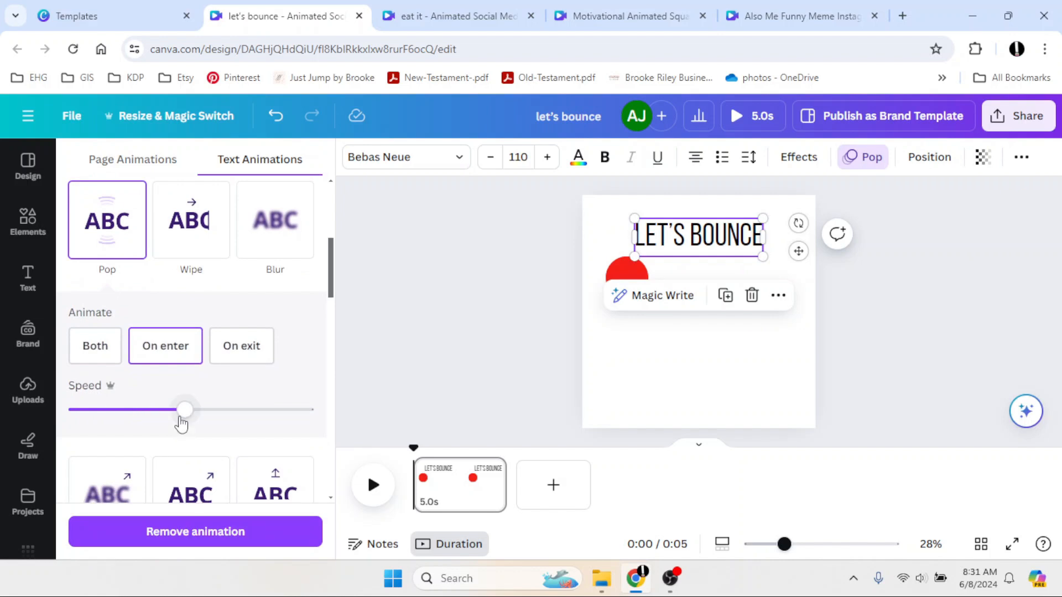
pyautogui.moveTo(183, 416); pyautogui.dragTo(150, 409)
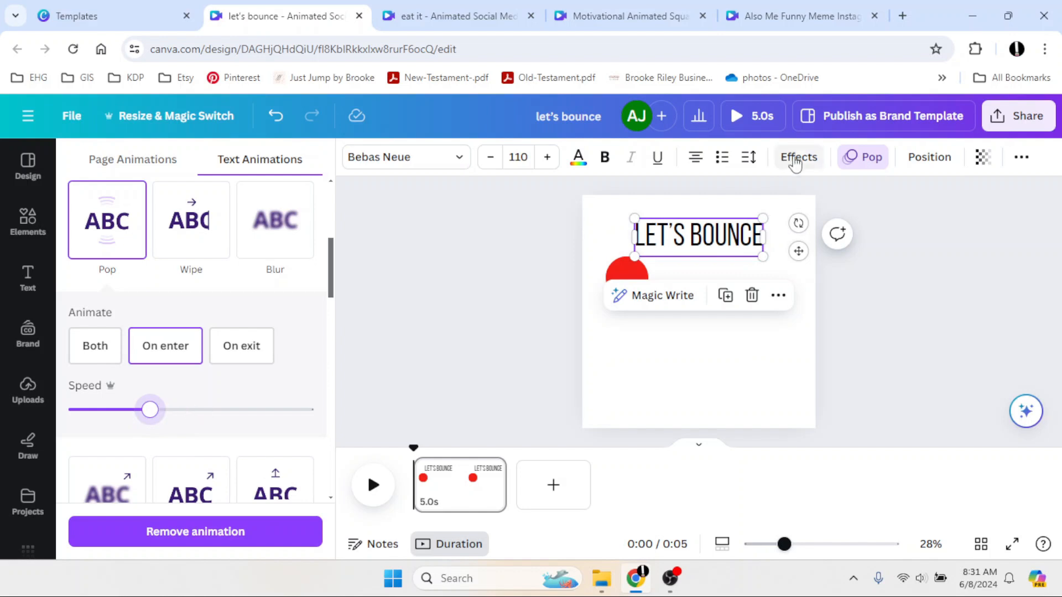
pyautogui.click(374, 486)
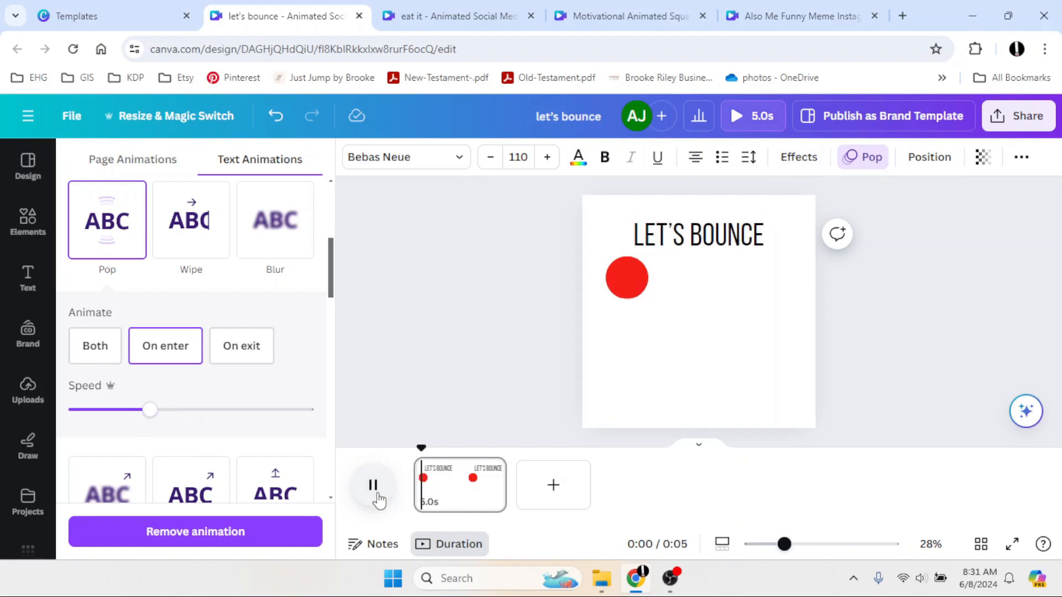
pyautogui.click(432, 417)
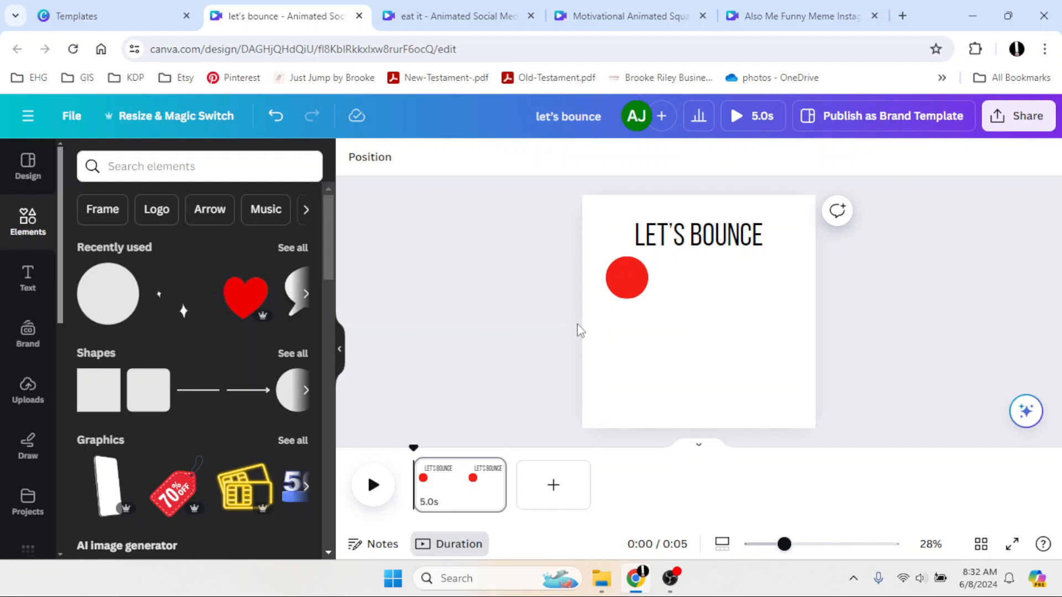
# Apply the Fade element animation to the red circle.
pyautogui.click(625, 272)
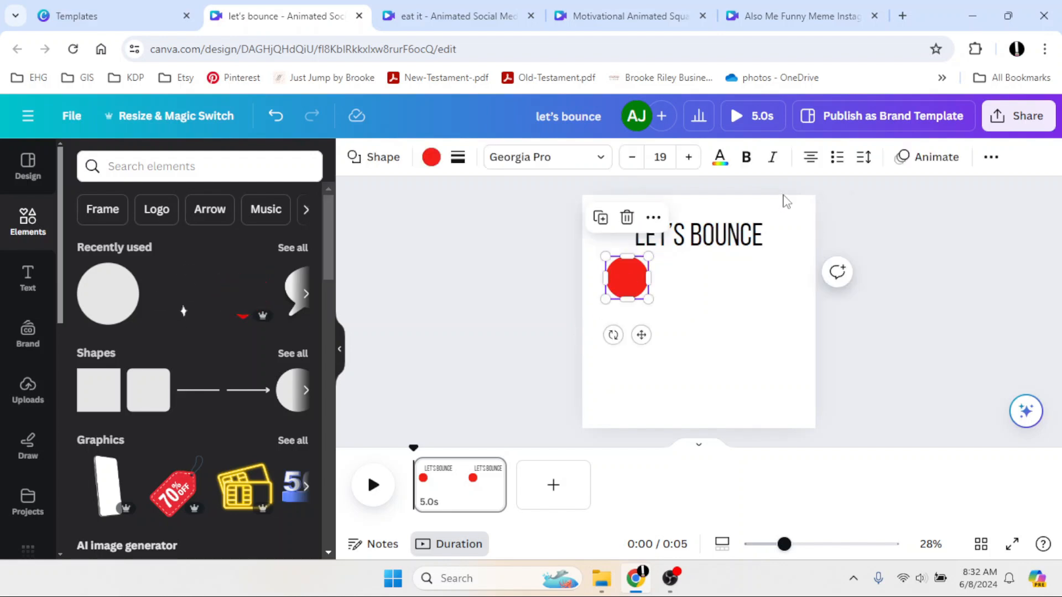
pyautogui.click(930, 157)
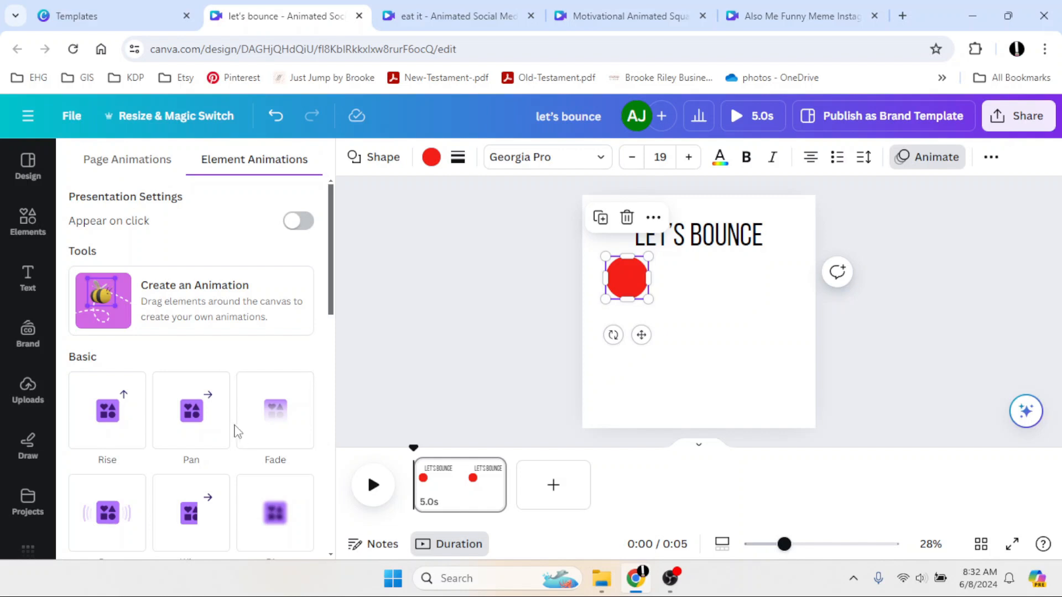
pyautogui.click(276, 432)
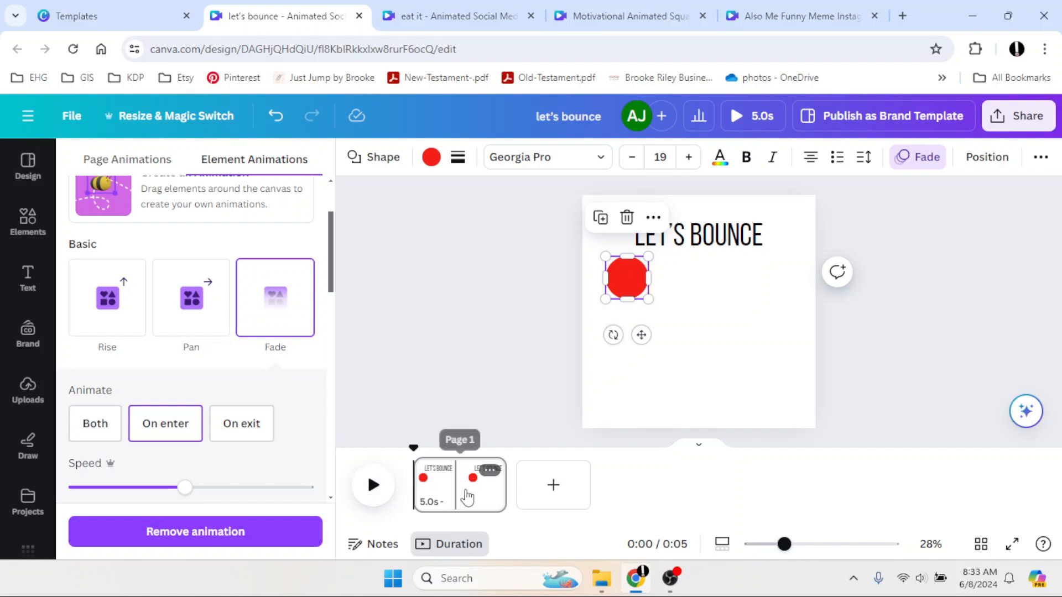
# Duplicate the first page; on the copy, delete the heading and shift the circle slightly right and down.
pyautogui.click(490, 471)
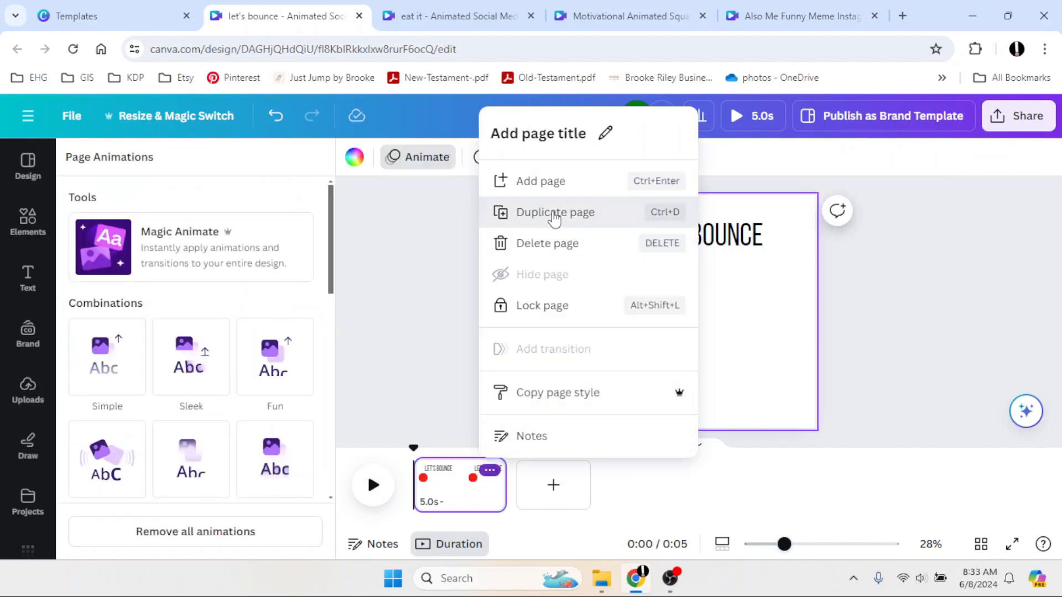
pyautogui.click(526, 212)
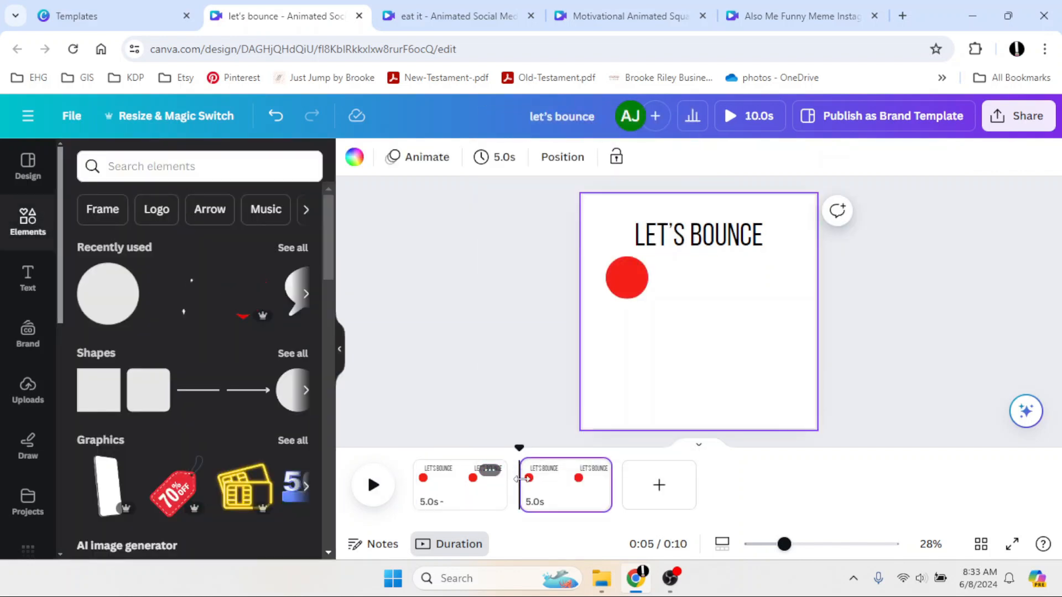
pyautogui.click(670, 240)
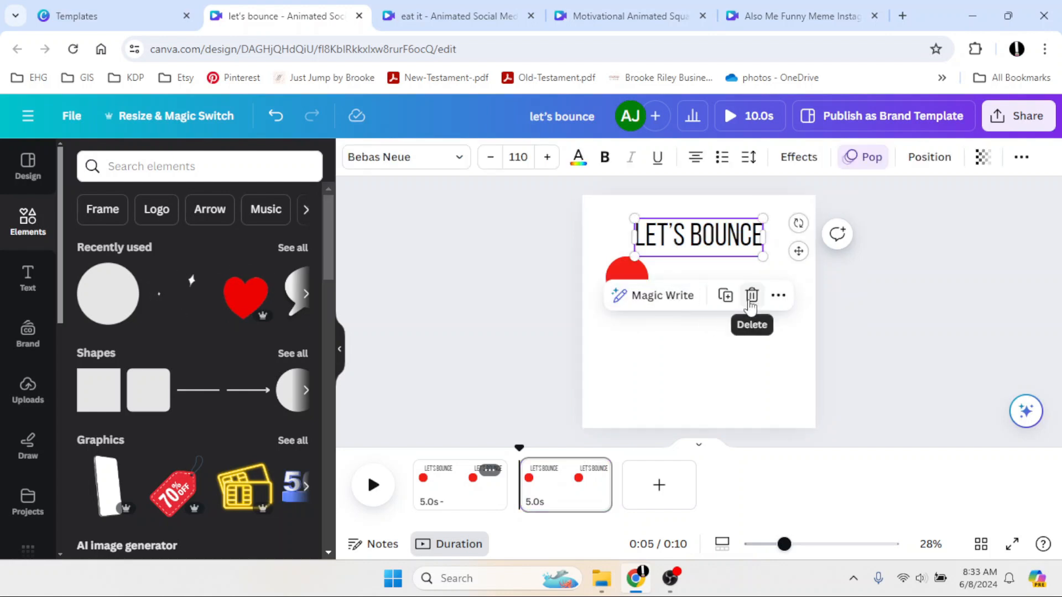
pyautogui.click(751, 296)
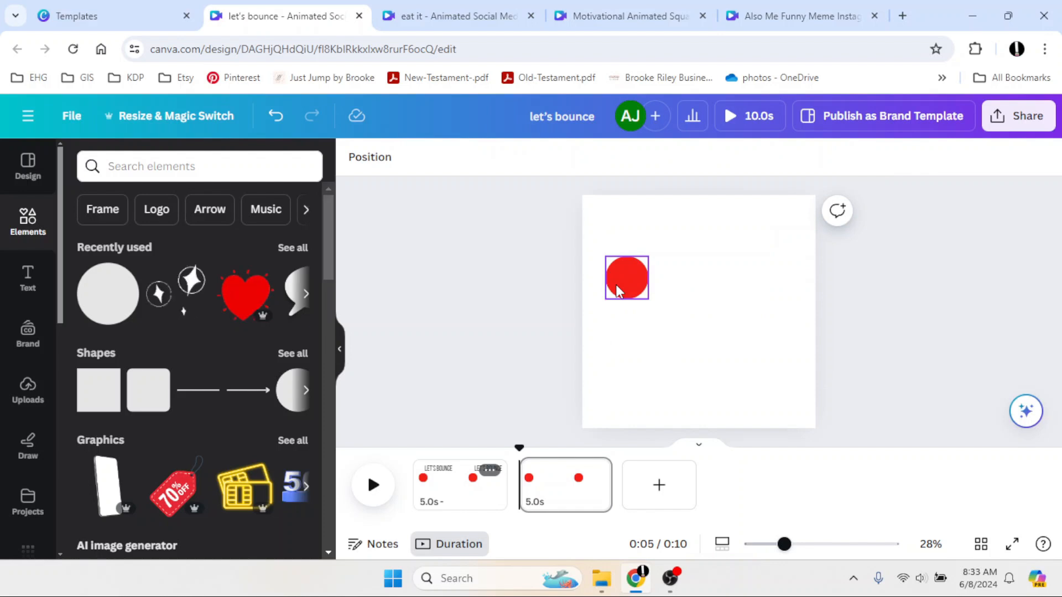
pyautogui.click(618, 290)
pyautogui.moveTo(617, 290); pyautogui.dragTo(638, 297)
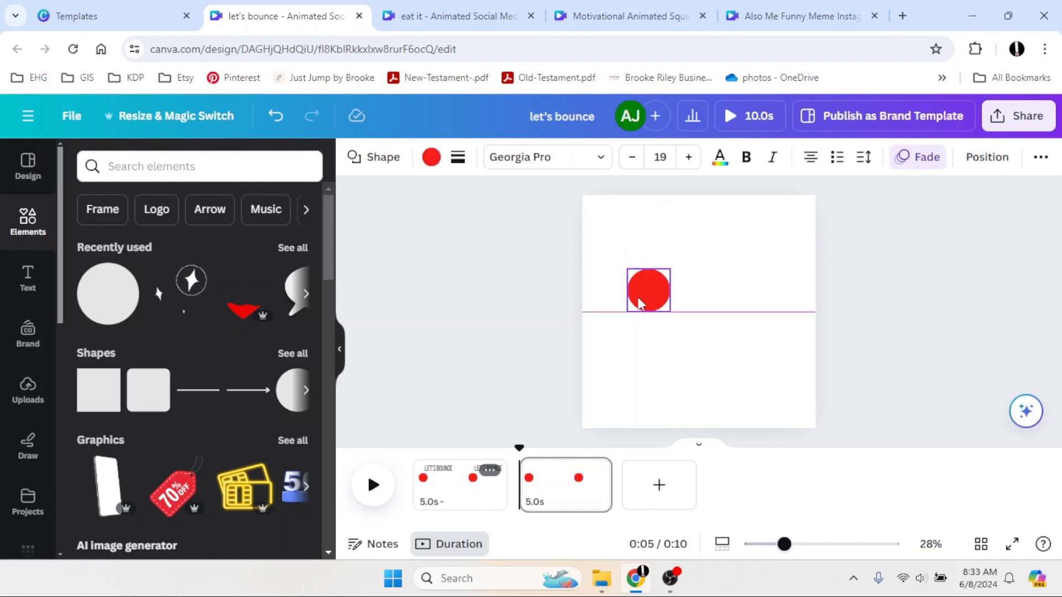
# Duplicate the second page and move the copy's circle toward the page's right edge.
pyautogui.click(595, 470)
pyautogui.click(631, 212)
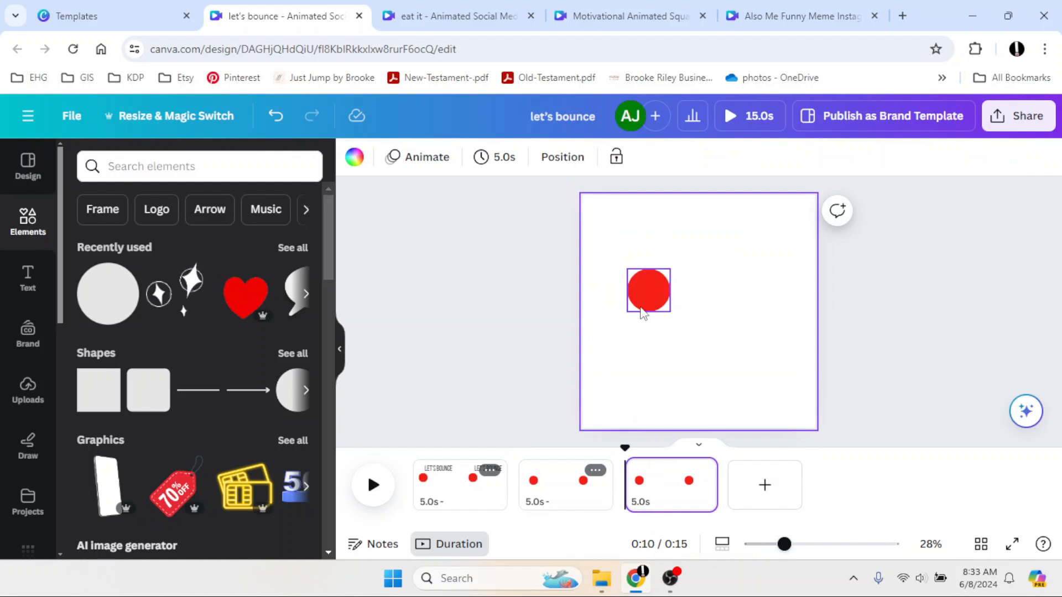
pyautogui.click(643, 304)
pyautogui.moveTo(642, 303); pyautogui.dragTo(788, 310)
# Duplicate the newest page five times in succession, each time from the latest copy.
pyautogui.click(701, 470)
pyautogui.click(744, 213)
pyautogui.click(806, 470)
pyautogui.click(849, 213)
pyautogui.click(913, 470)
pyautogui.click(931, 212)
pyautogui.click(1017, 470)
pyautogui.click(931, 211)
pyautogui.click(952, 470)
pyautogui.click(931, 212)
pyautogui.moveTo(982, 449); pyautogui.dragTo(358, 481)
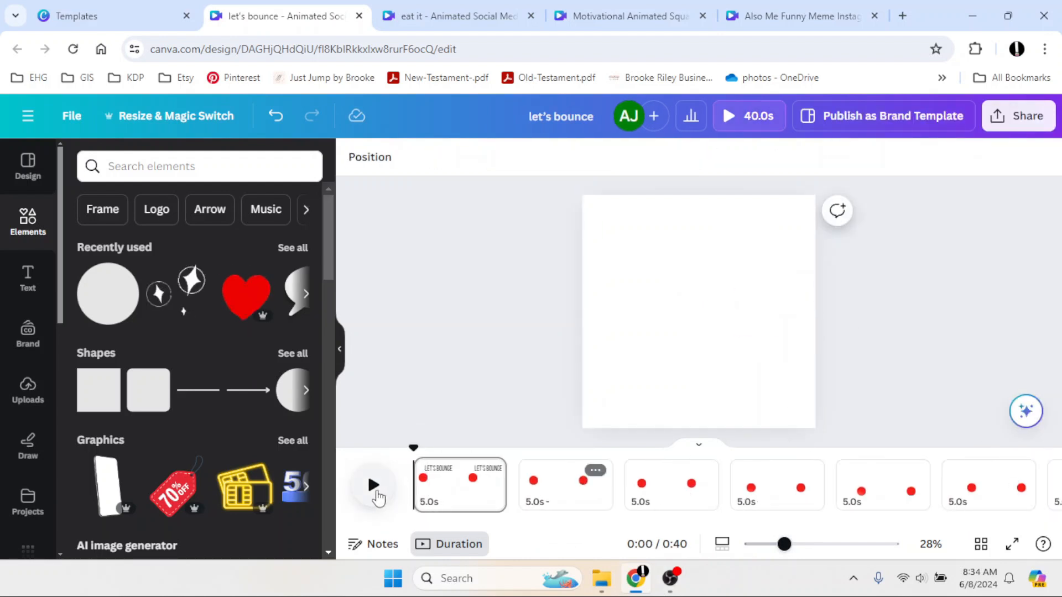
# Set the timing of every page to 0.2 seconds, applying it to all pages.
pyautogui.click(374, 486)
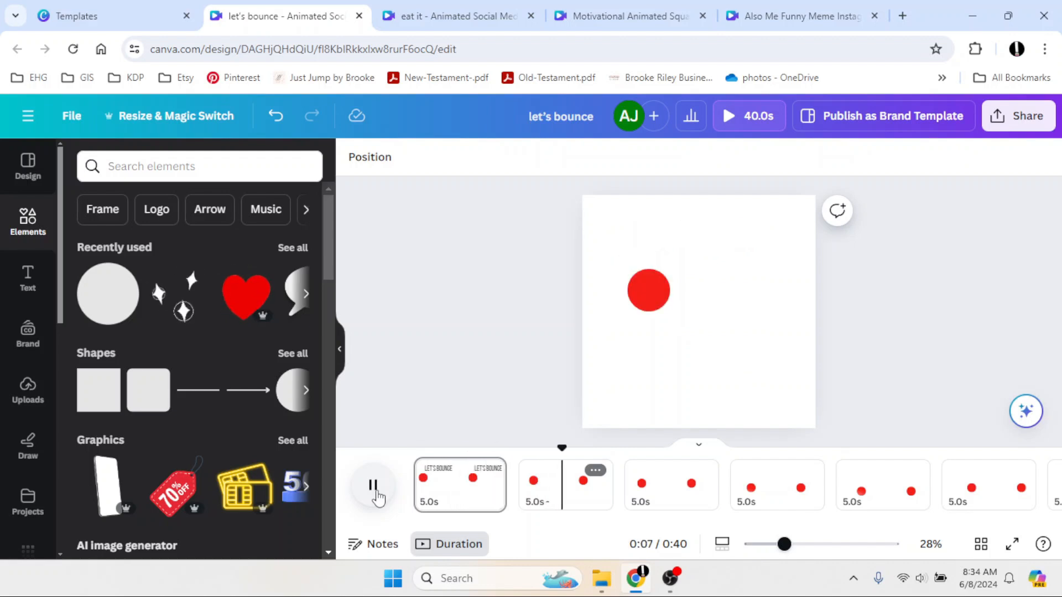
pyautogui.click(376, 490)
pyautogui.click(466, 511)
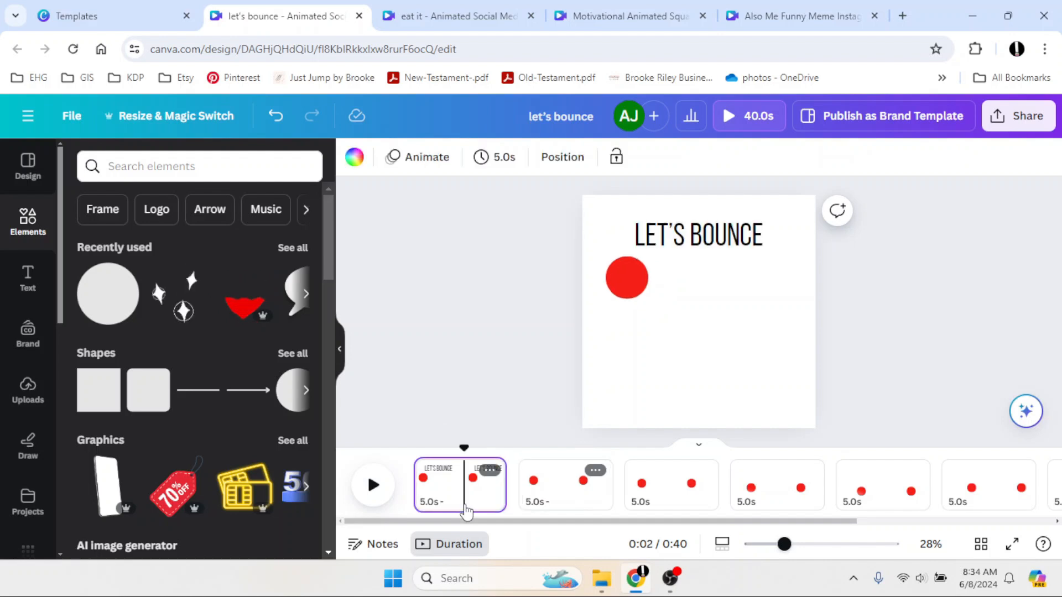
pyautogui.click(496, 159)
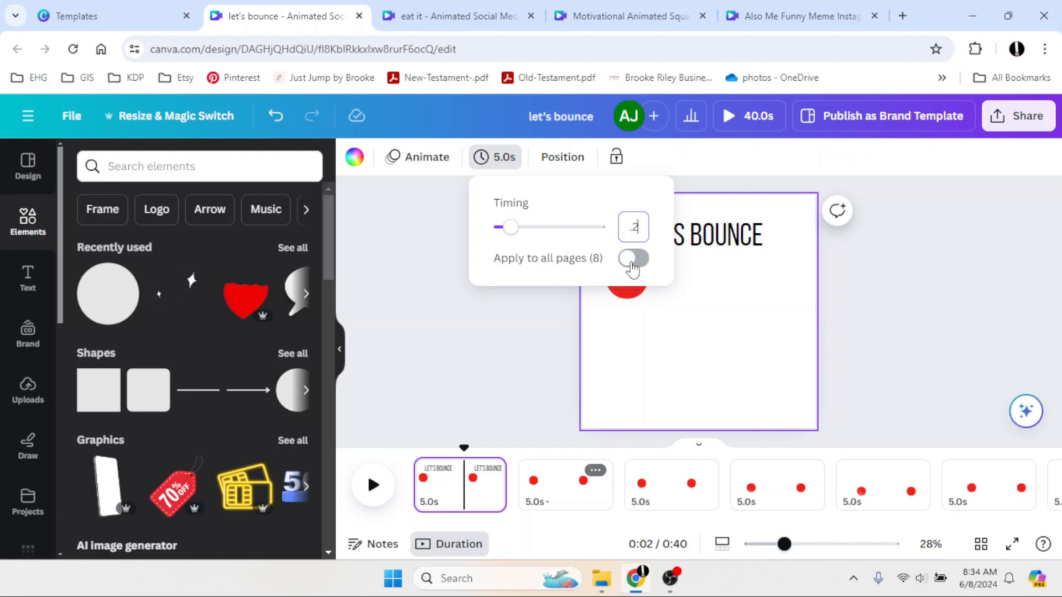
pyautogui.write('.2')
pyautogui.click(633, 258)
# Set the first page's timing to 1 second.
pyautogui.click(373, 485)
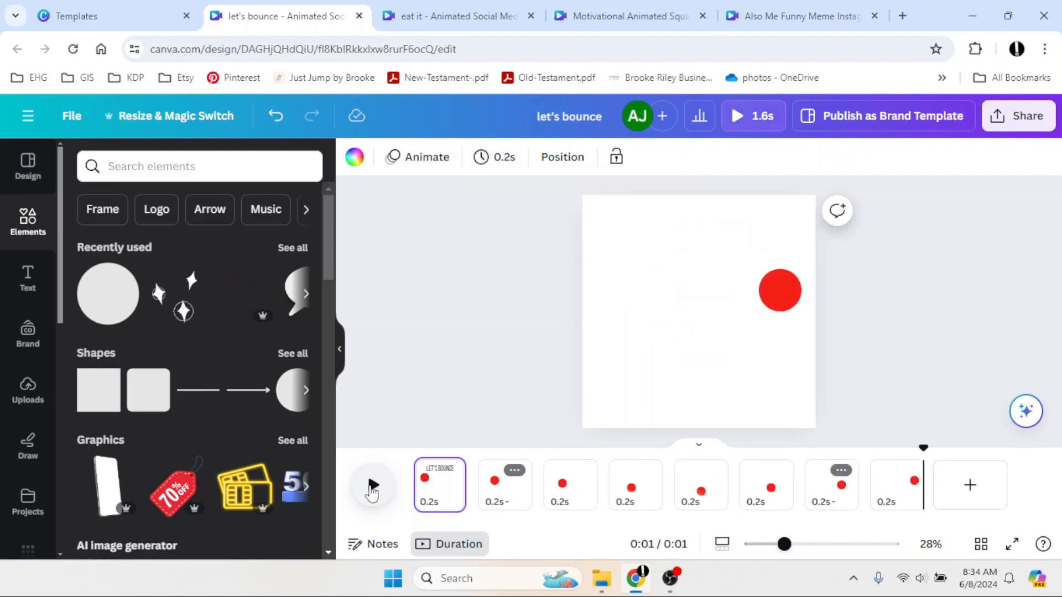
pyautogui.click(445, 494)
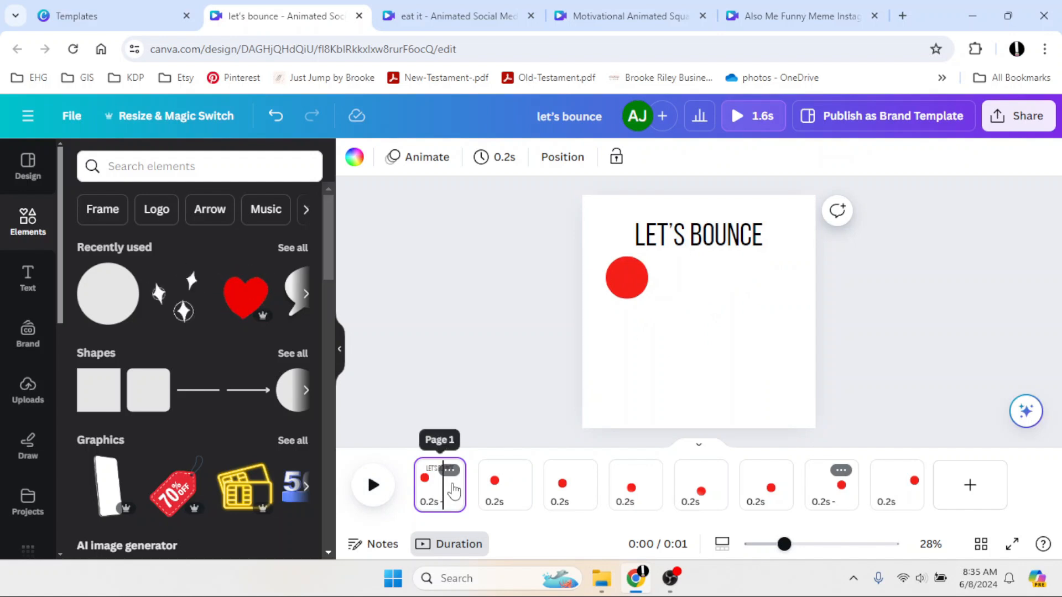
pyautogui.click(494, 167)
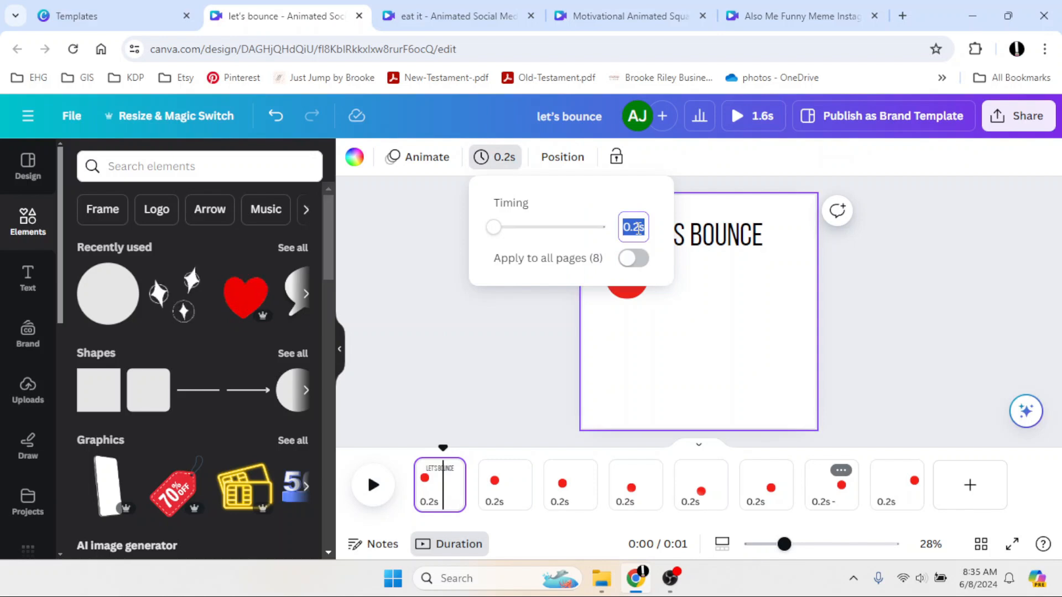
pyautogui.write('1')
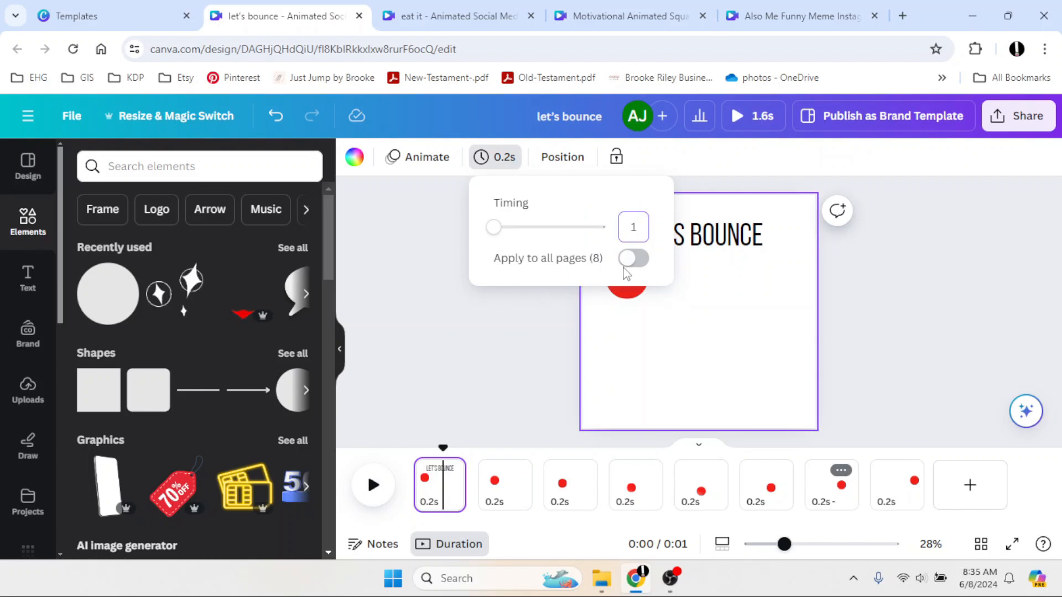
pyautogui.click(539, 362)
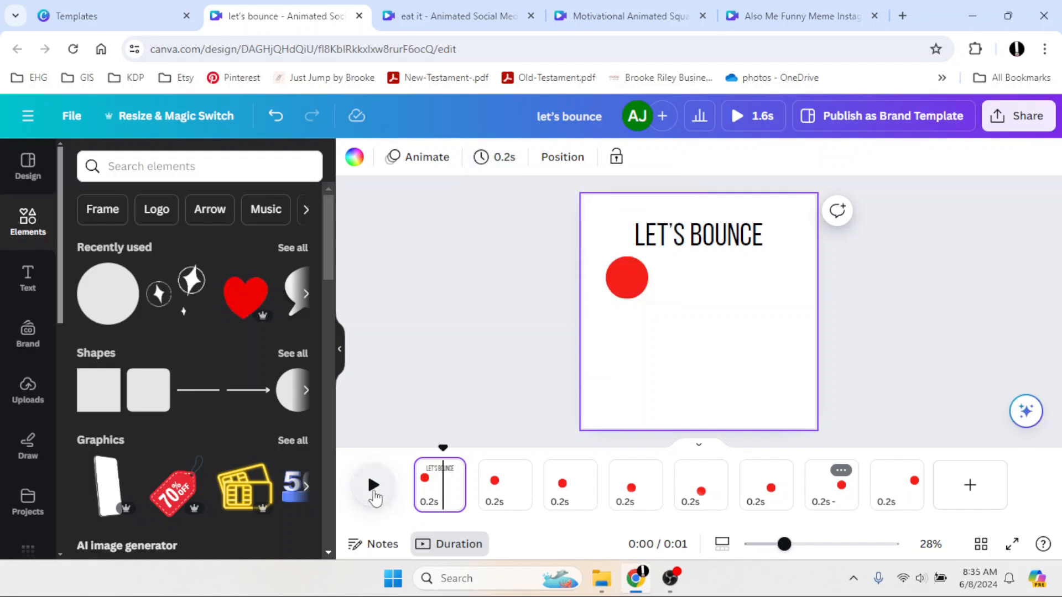
# Play the bouncing-ball animation and preview it full screen.
pyautogui.click(374, 493)
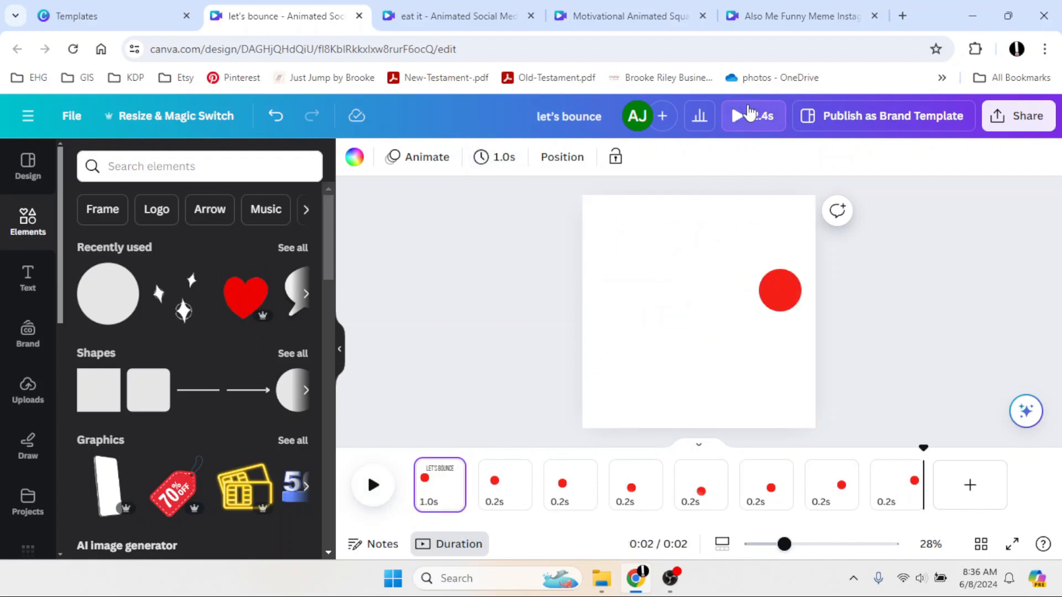
pyautogui.click(741, 114)
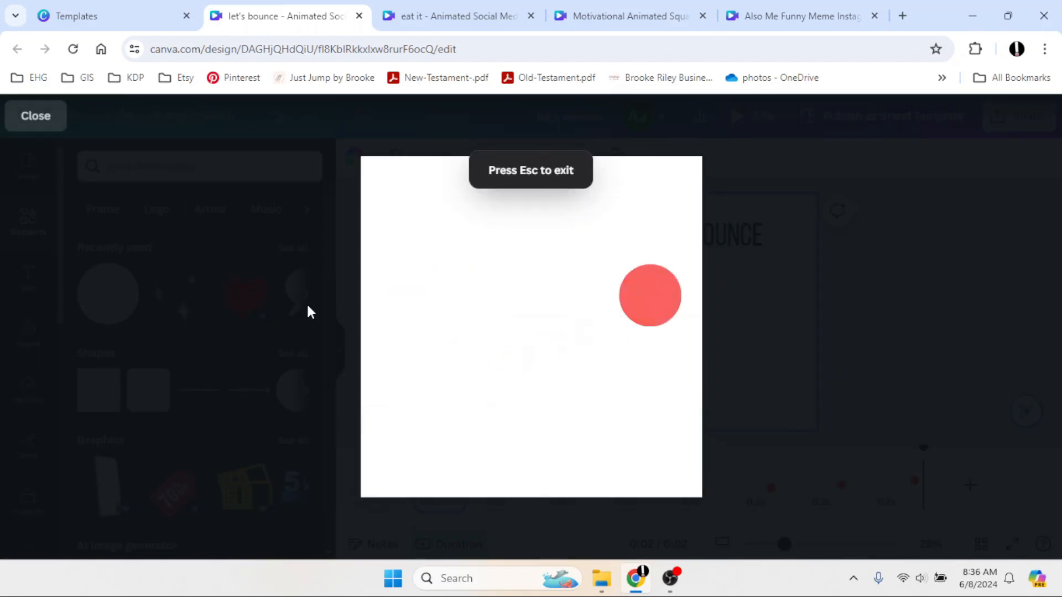
pyautogui.click(28, 120)
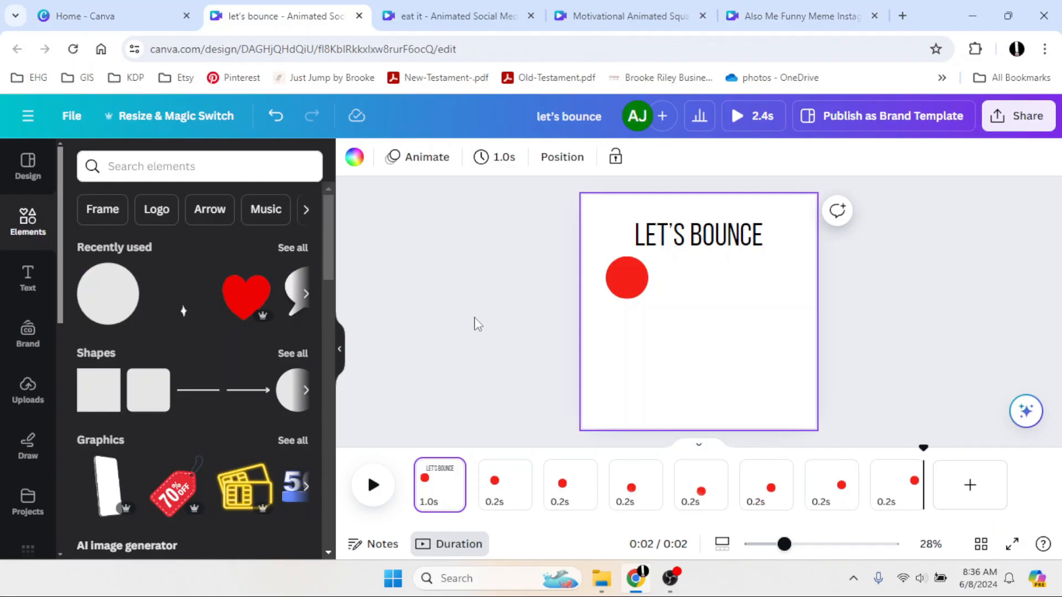
# Download all pages of the design as a GIF file and close the opened GIF.
pyautogui.click(1018, 115)
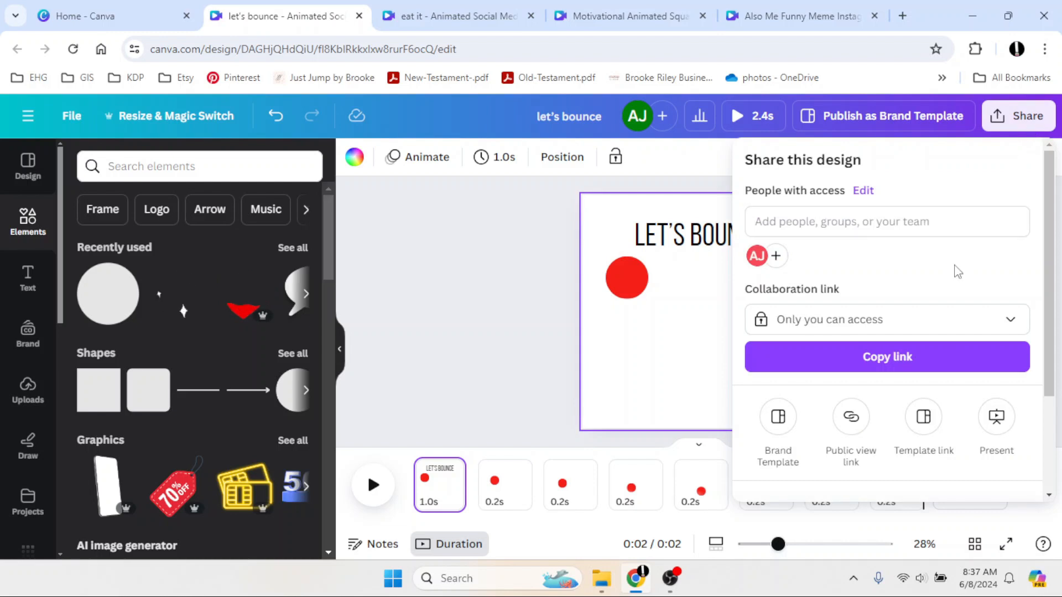
pyautogui.scroll(-3, 868, 357)
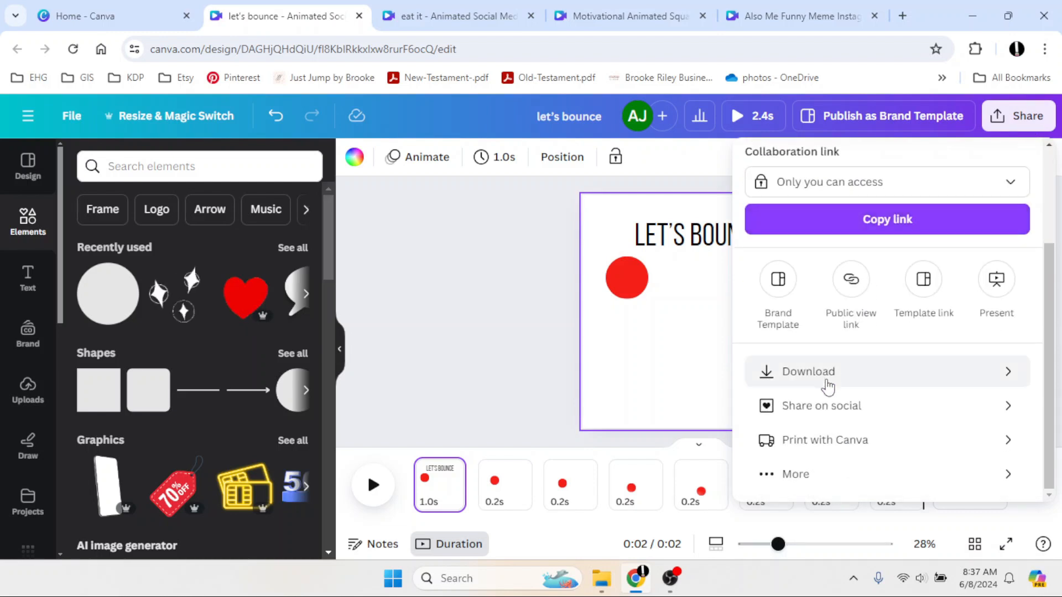
pyautogui.click(818, 379)
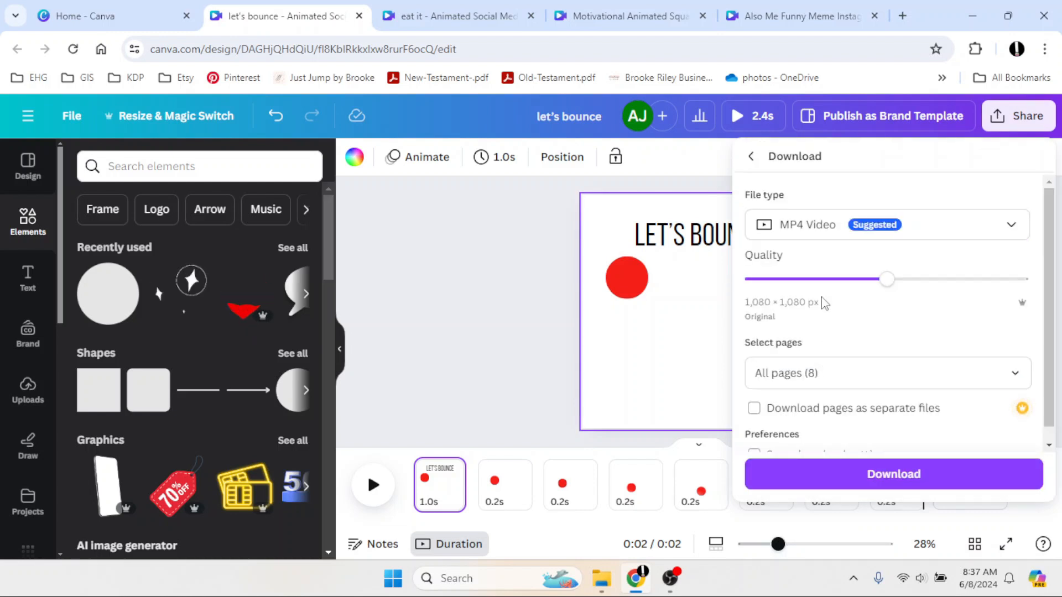
pyautogui.click(817, 234)
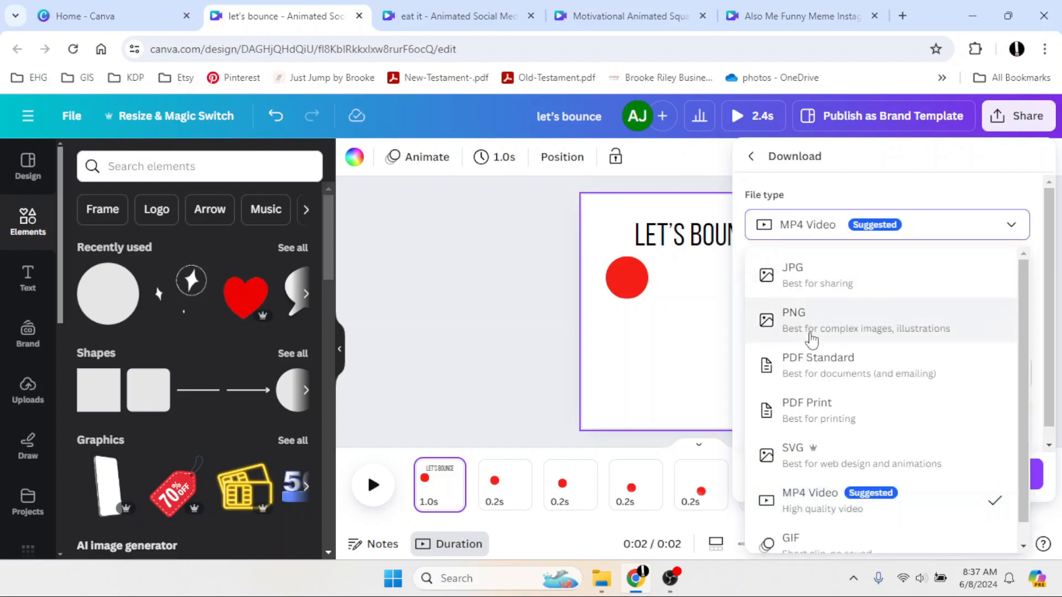
pyautogui.scroll(-1, 811, 338)
pyautogui.click(797, 525)
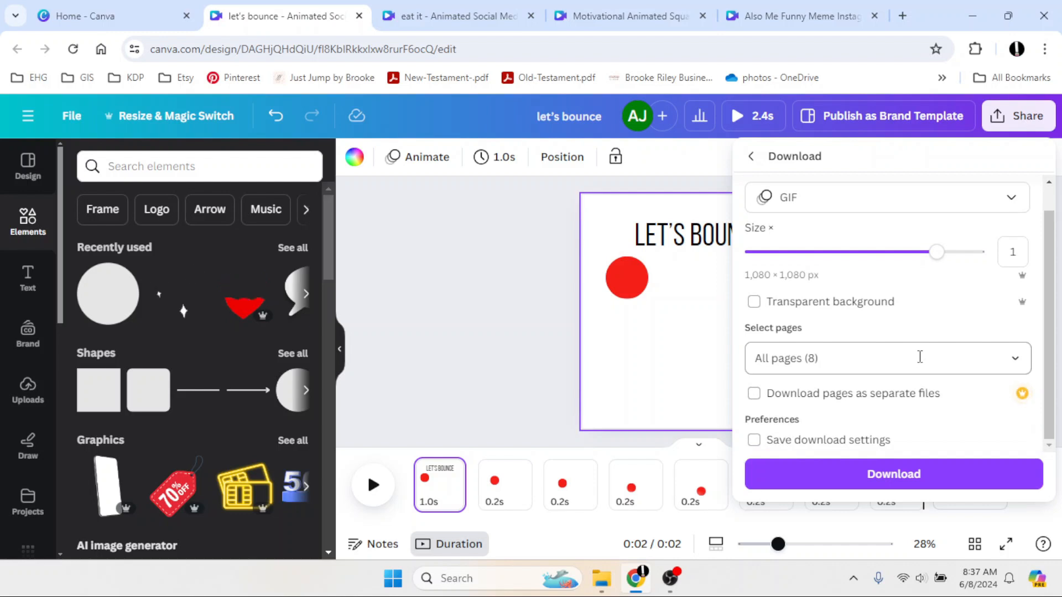
pyautogui.click(846, 394)
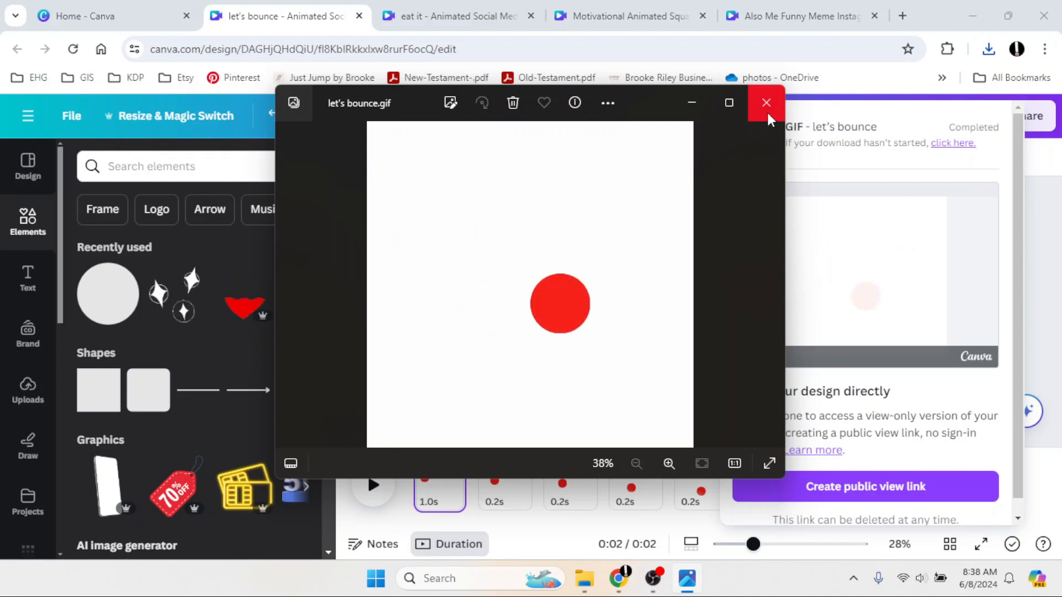
pyautogui.click(766, 104)
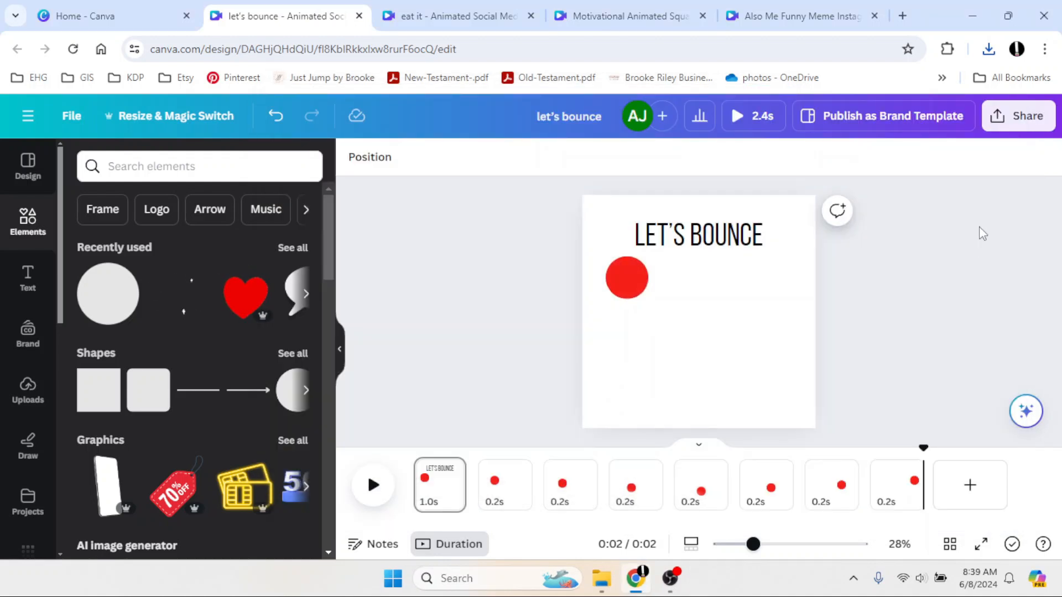
# Open the Share on social publishing options to review the available platforms.
pyautogui.click(1017, 116)
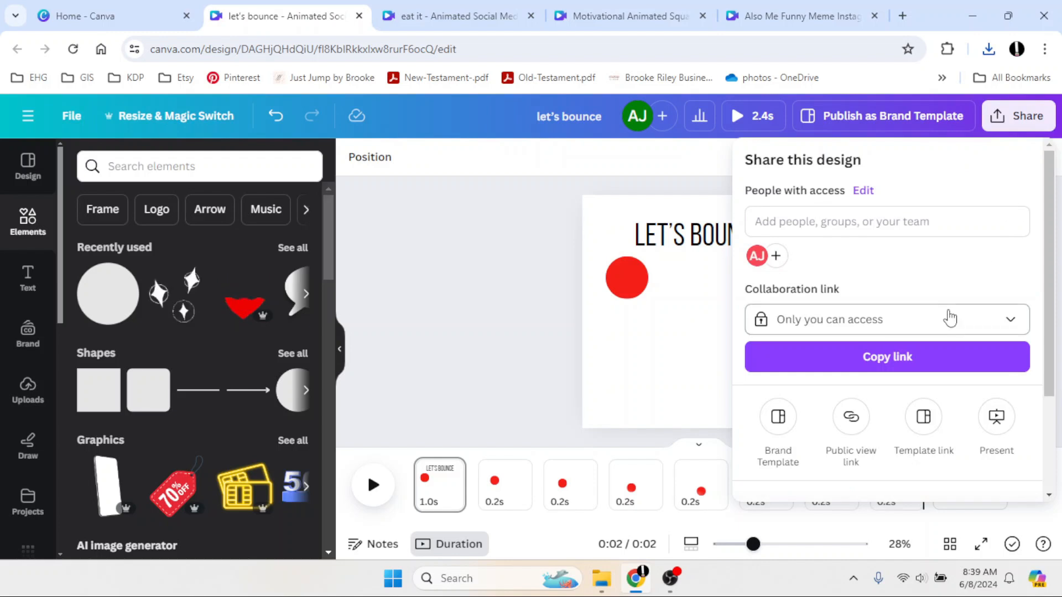
pyautogui.scroll(-1, 949, 317)
pyautogui.scroll(-1, 949, 317)
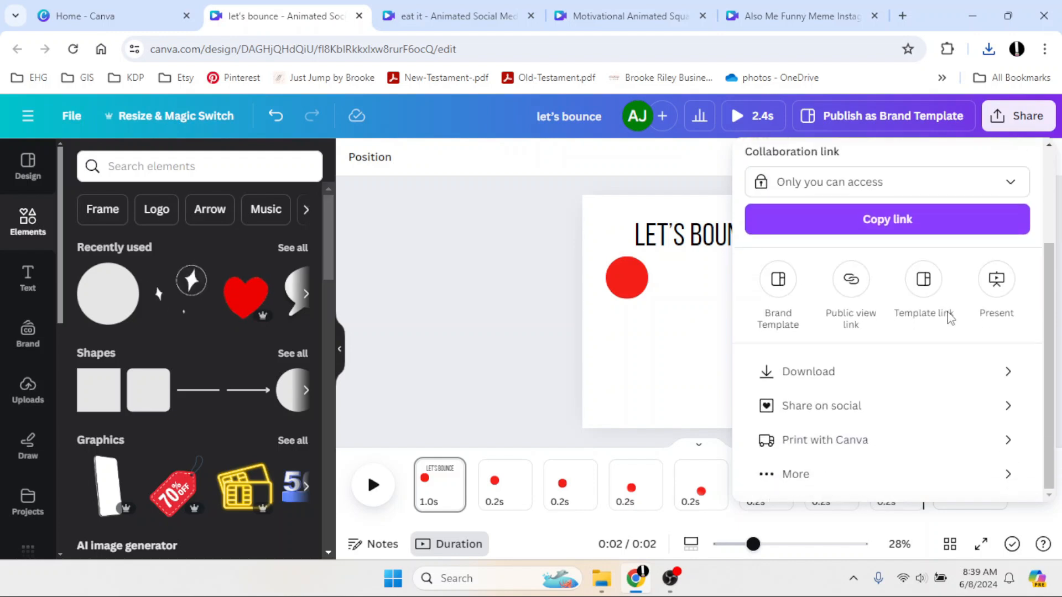
pyautogui.click(815, 408)
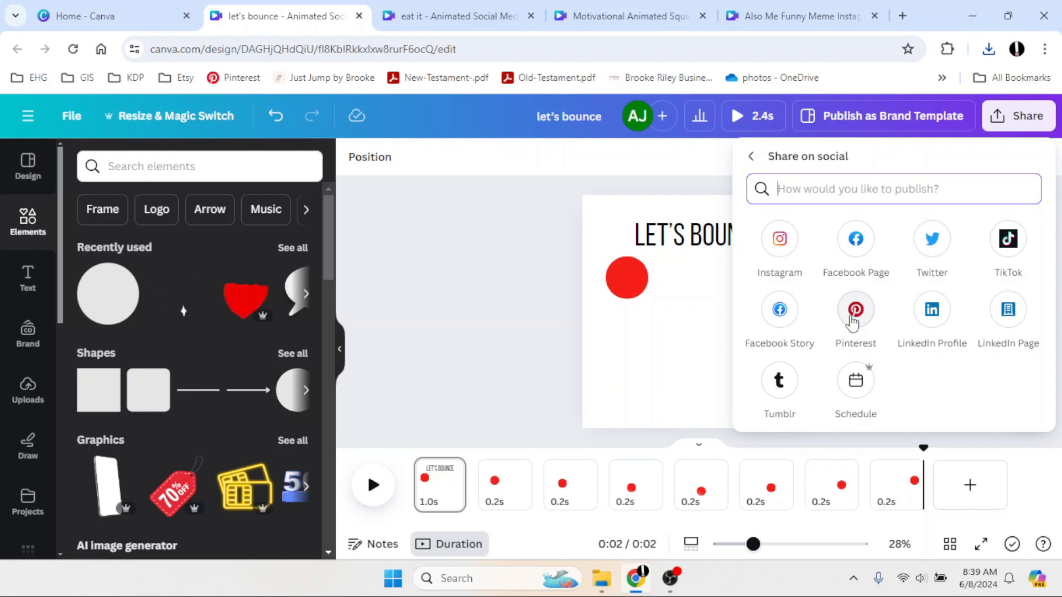
pyautogui.click(535, 317)
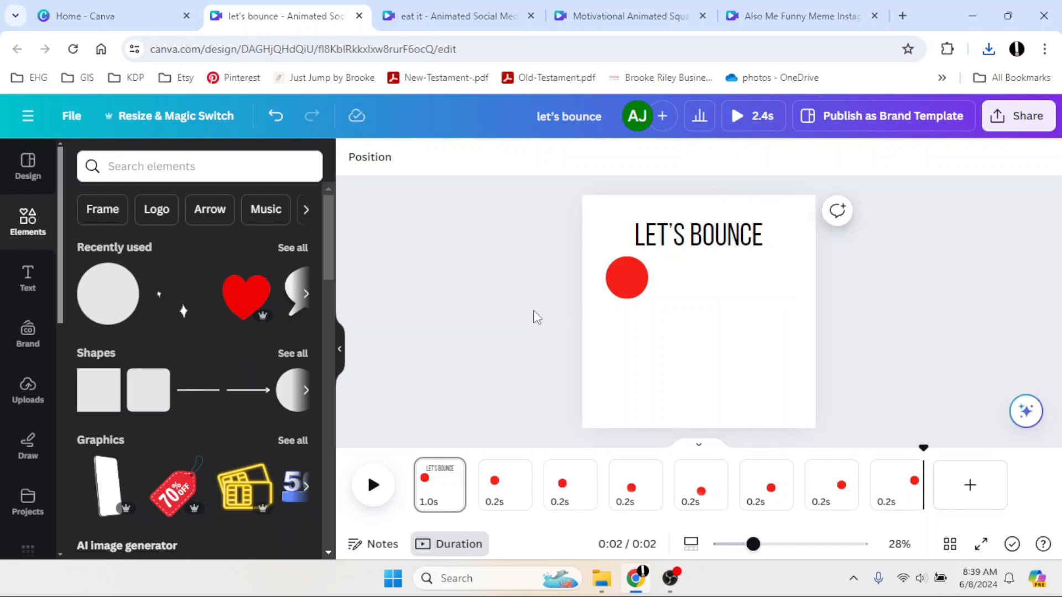